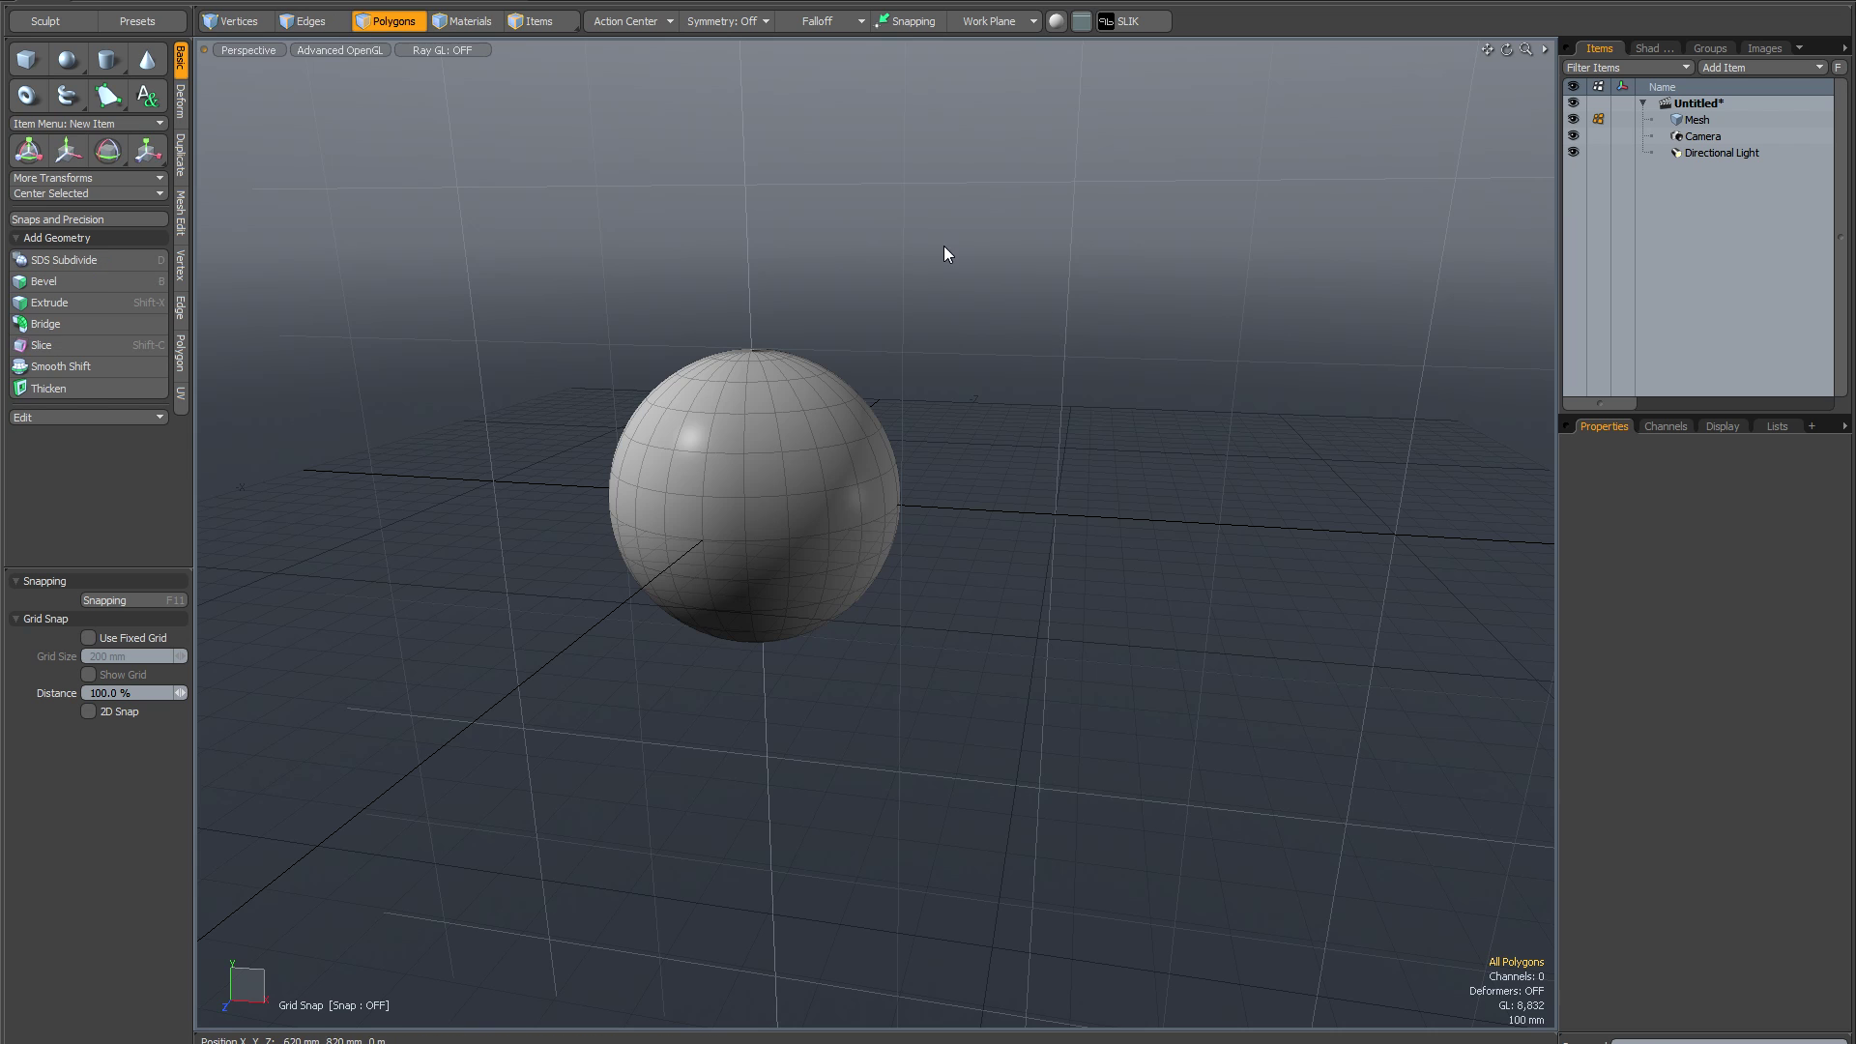
Activate Rotate with the automatic action center and place the center beside the sphere at about X 930 mm, Y 450 mm
{"action": "mouse_move", "coordinate": [733, 239]}
{"action": "left_mouse_down", "text": "alt"}
{"action": "mouse_move", "coordinate": [755, 261]}
{"action": "mouse_move", "coordinate": [729, 270]}
{"action": "left_mouse_up", "text": "alt"}
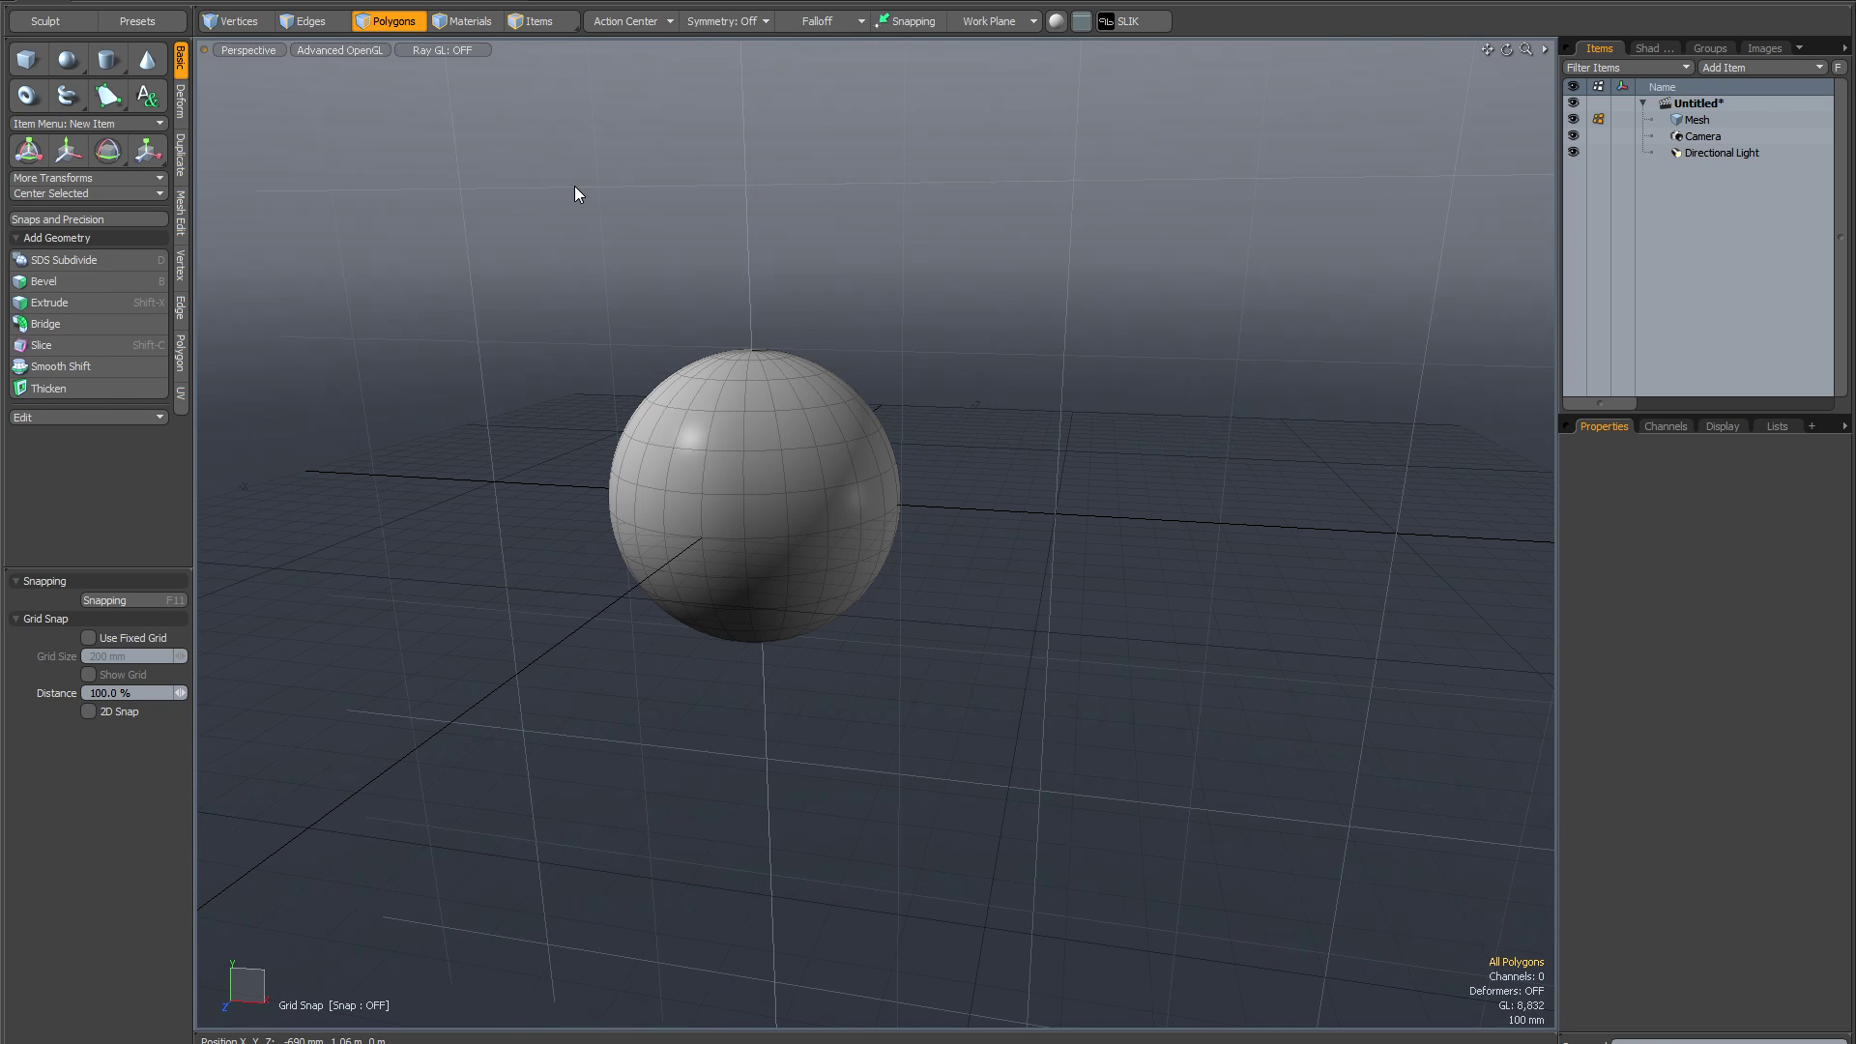
{"action": "key", "text": "e"}
{"action": "left_click_drag", "start_coordinate": [891, 263], "coordinate": [930, 278], "text": "alt"}
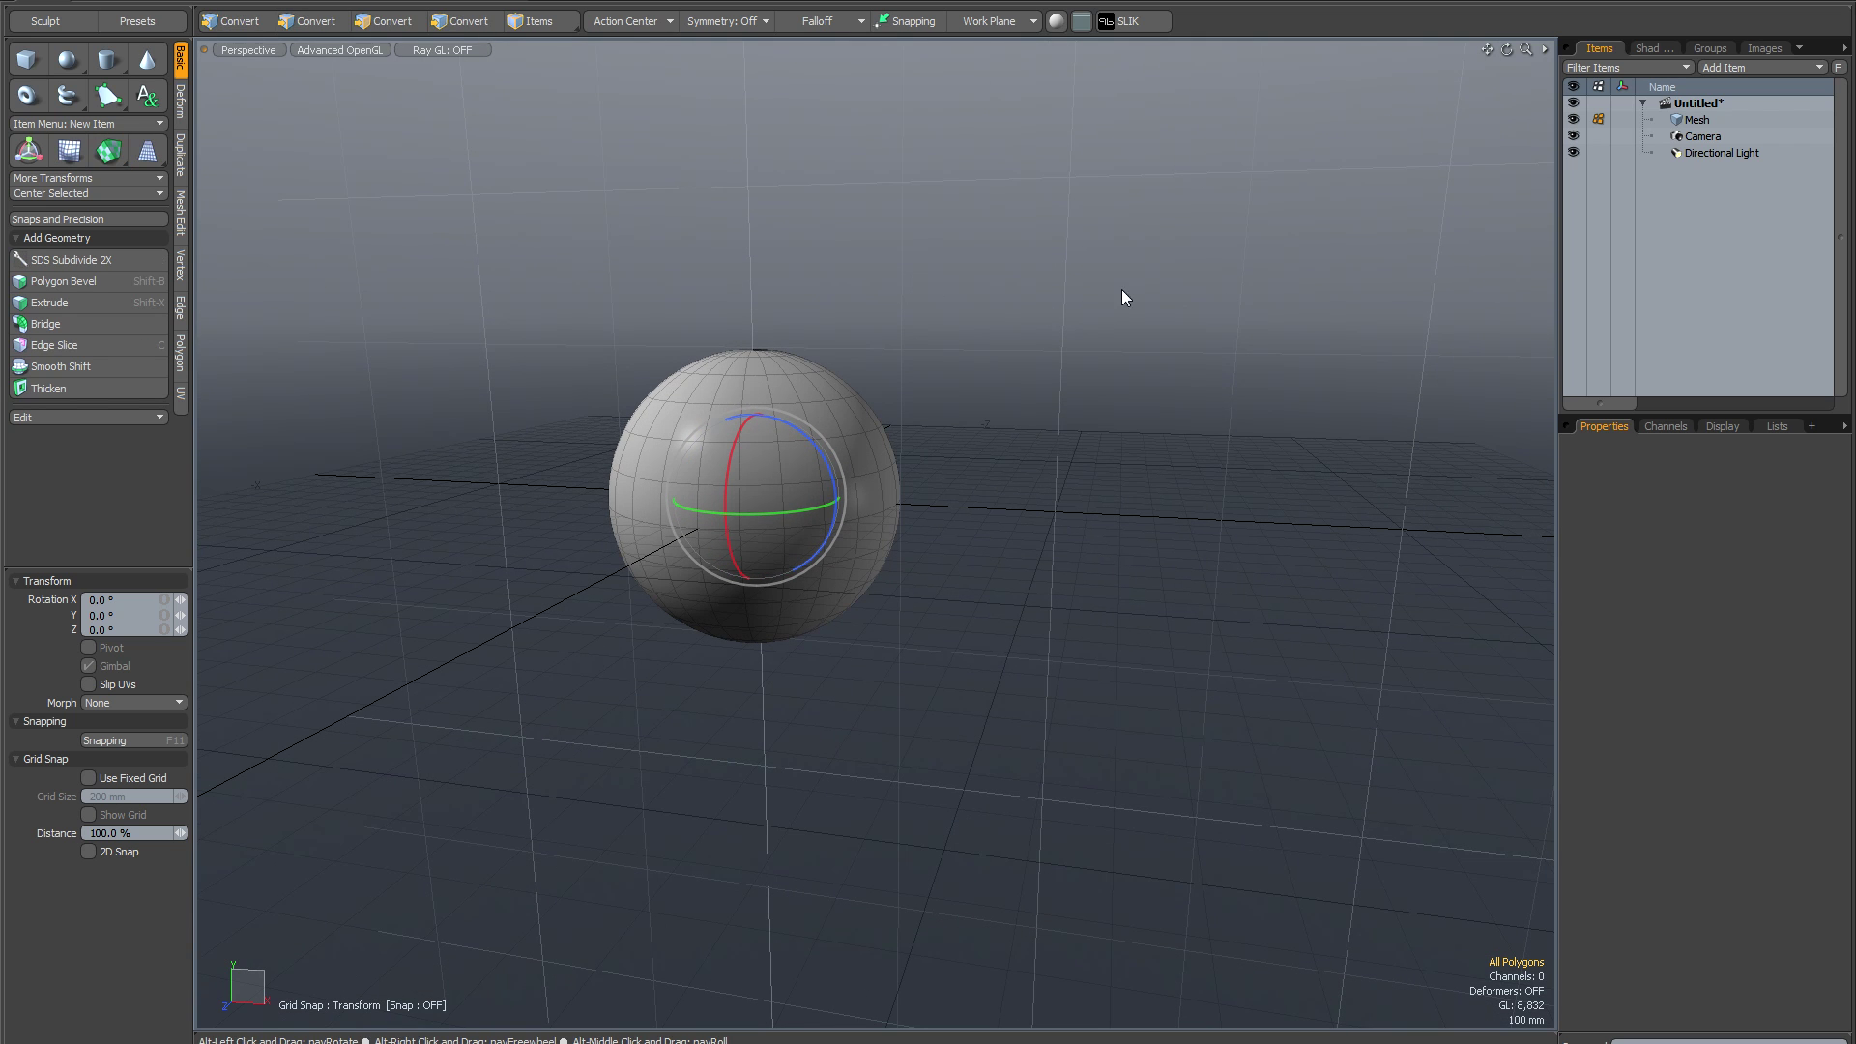
{"action": "key", "text": "alt+a"}
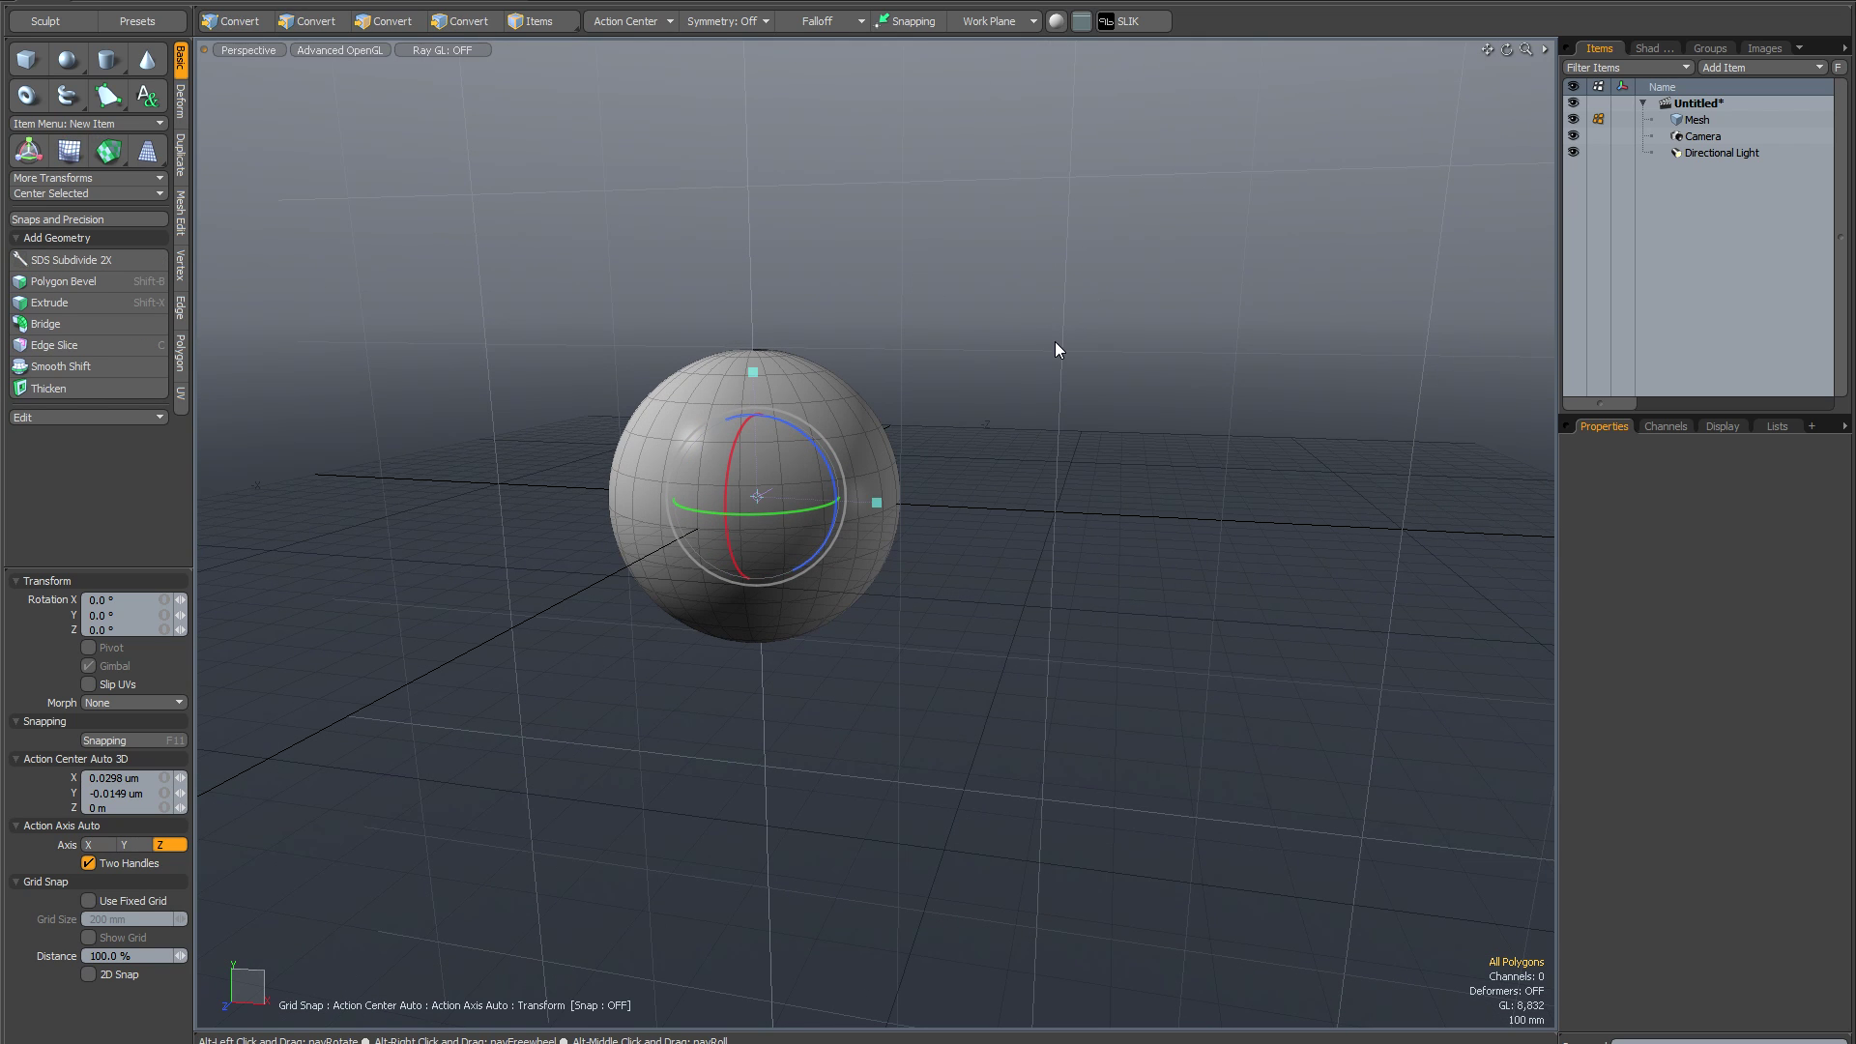
{"action": "left_click_drag", "start_coordinate": [1053, 341], "coordinate": [1124, 318], "text": "alt"}
{"action": "left_click", "coordinate": [1245, 262]}
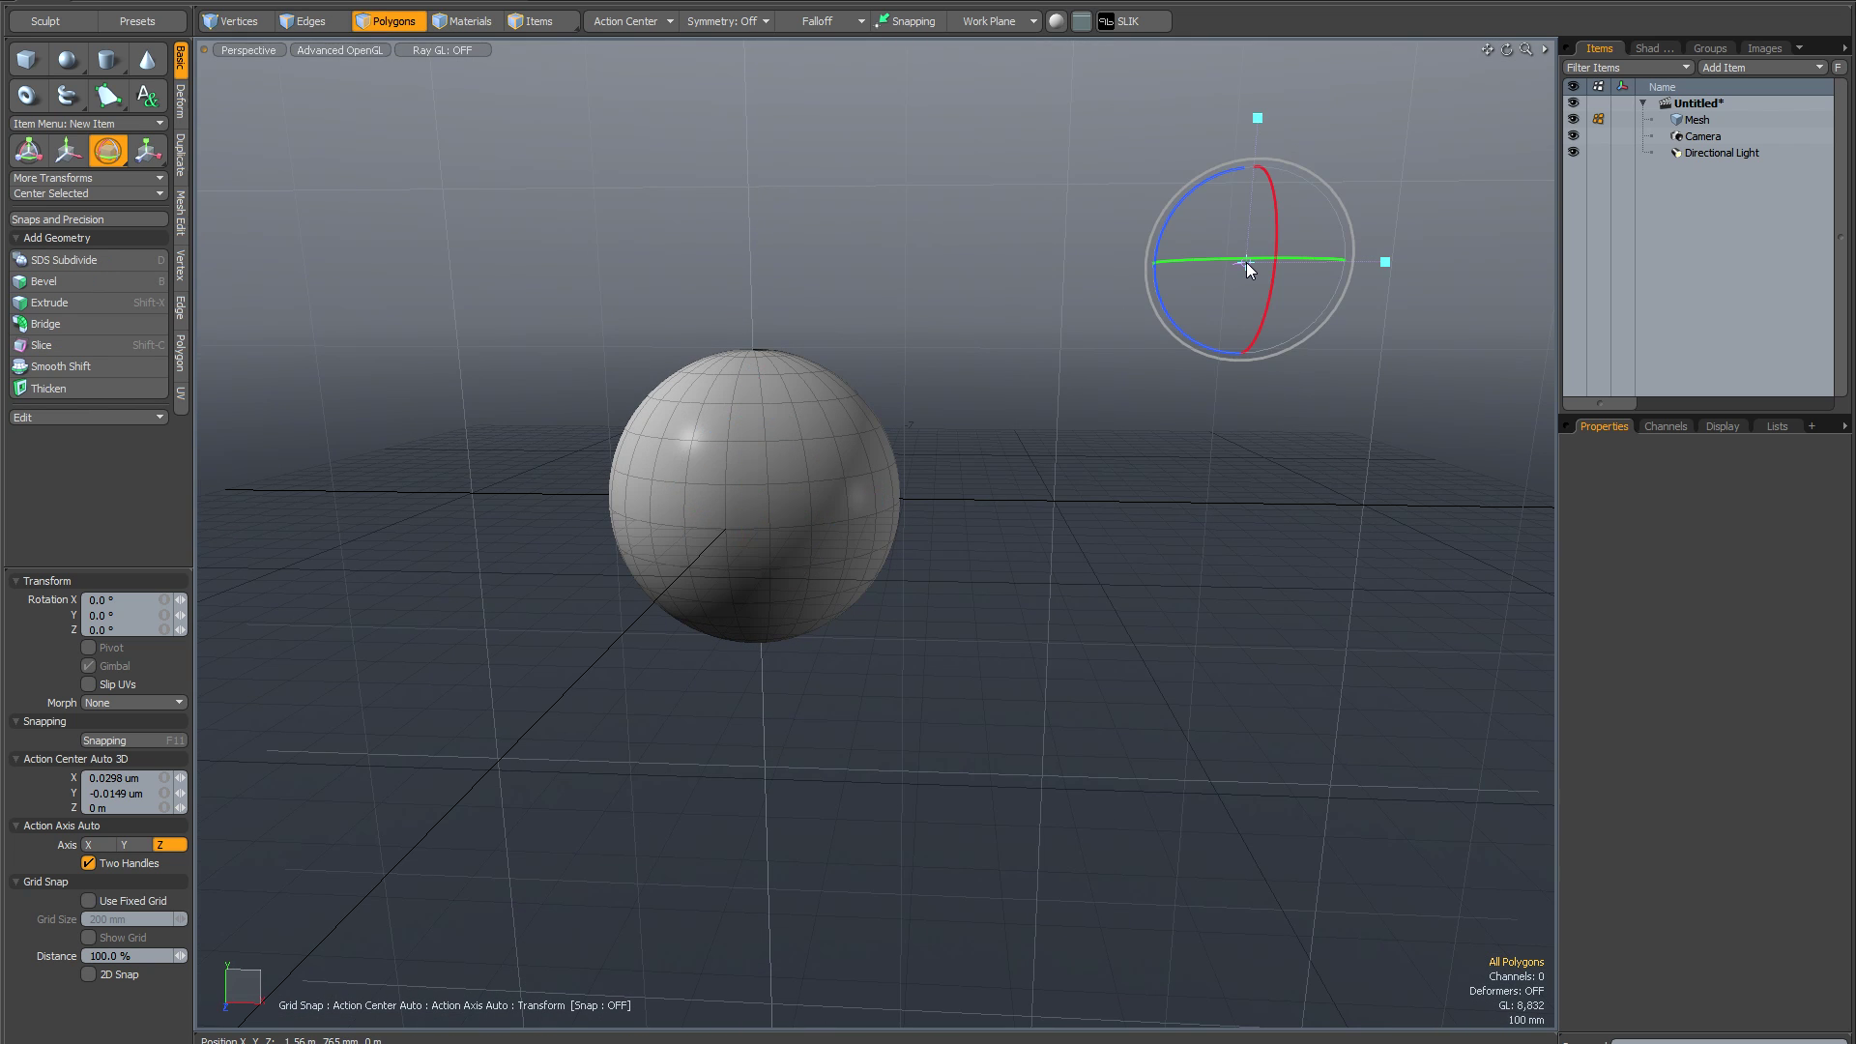
{"action": "left_click_drag", "start_coordinate": [1013, 298], "coordinate": [1032, 261], "text": "alt"}
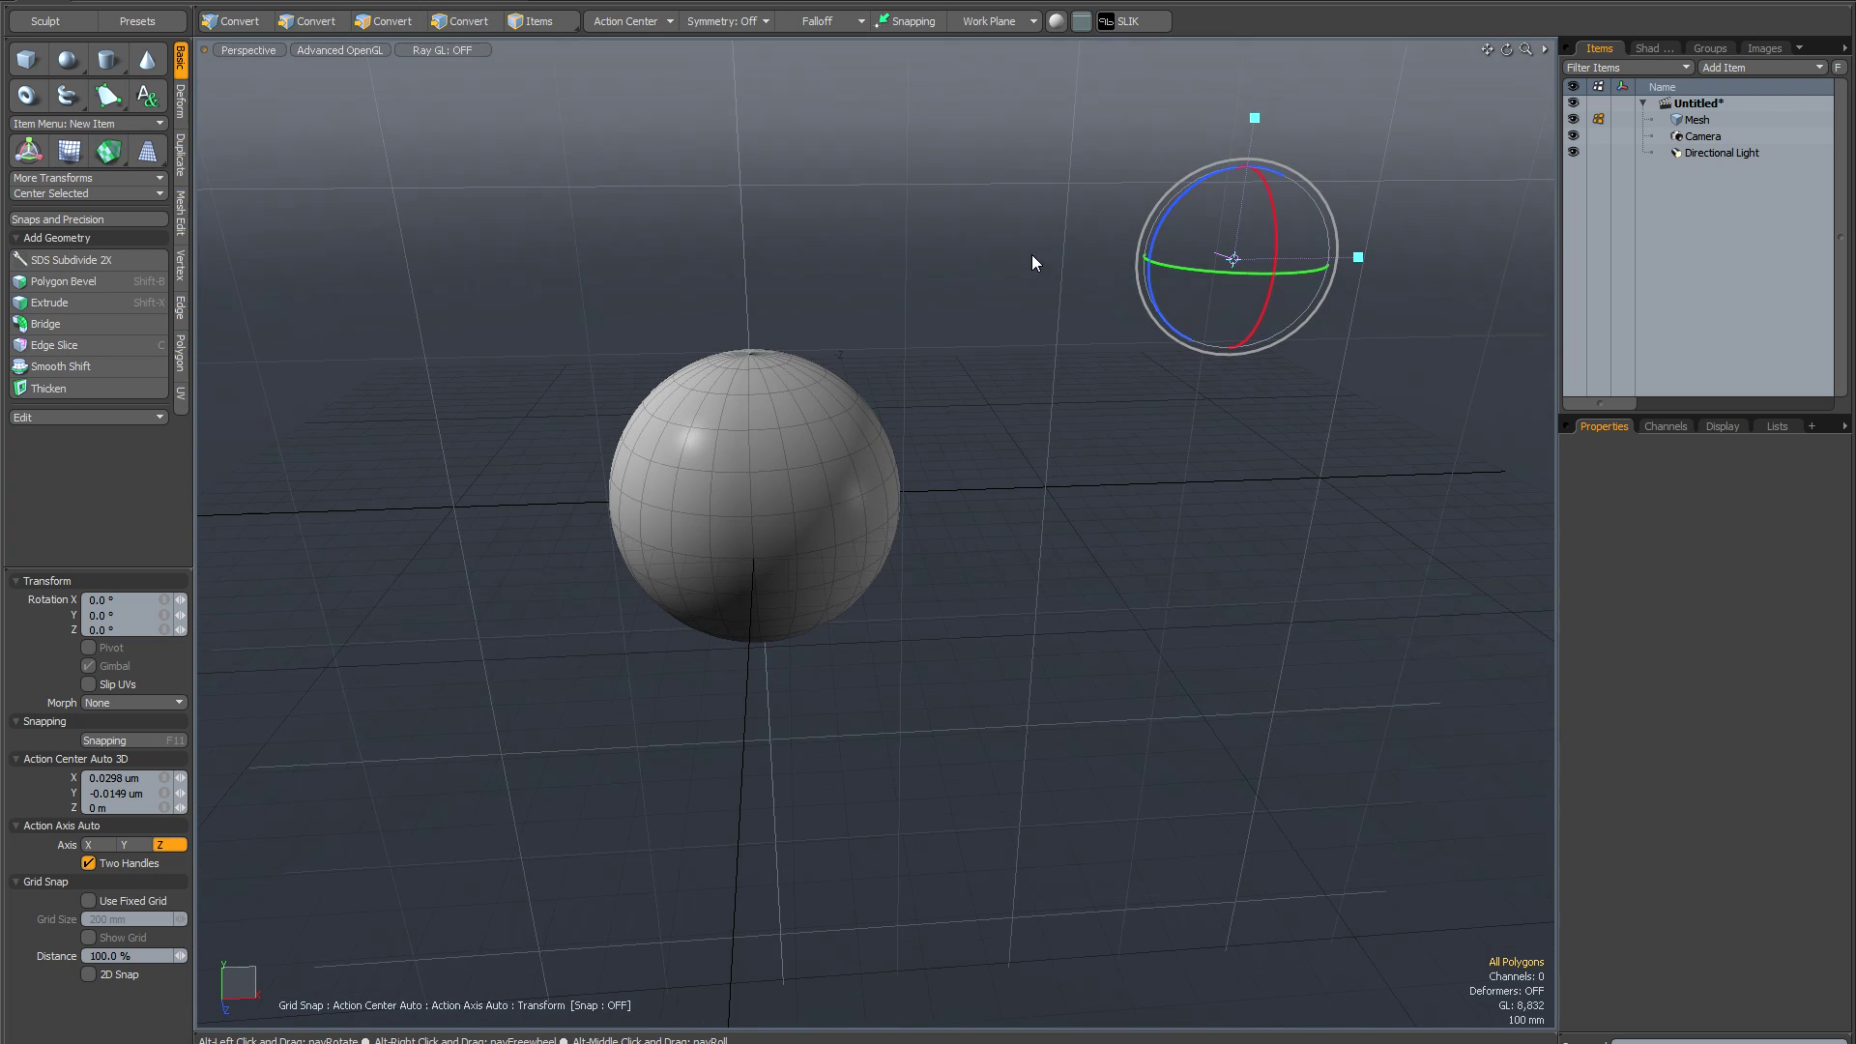
{"action": "left_click_drag", "start_coordinate": [978, 197], "coordinate": [839, 253], "text": "alt"}
{"action": "left_click", "coordinate": [496, 223]}
{"action": "left_click", "coordinate": [1022, 359]}
{"action": "key", "text": "3"}
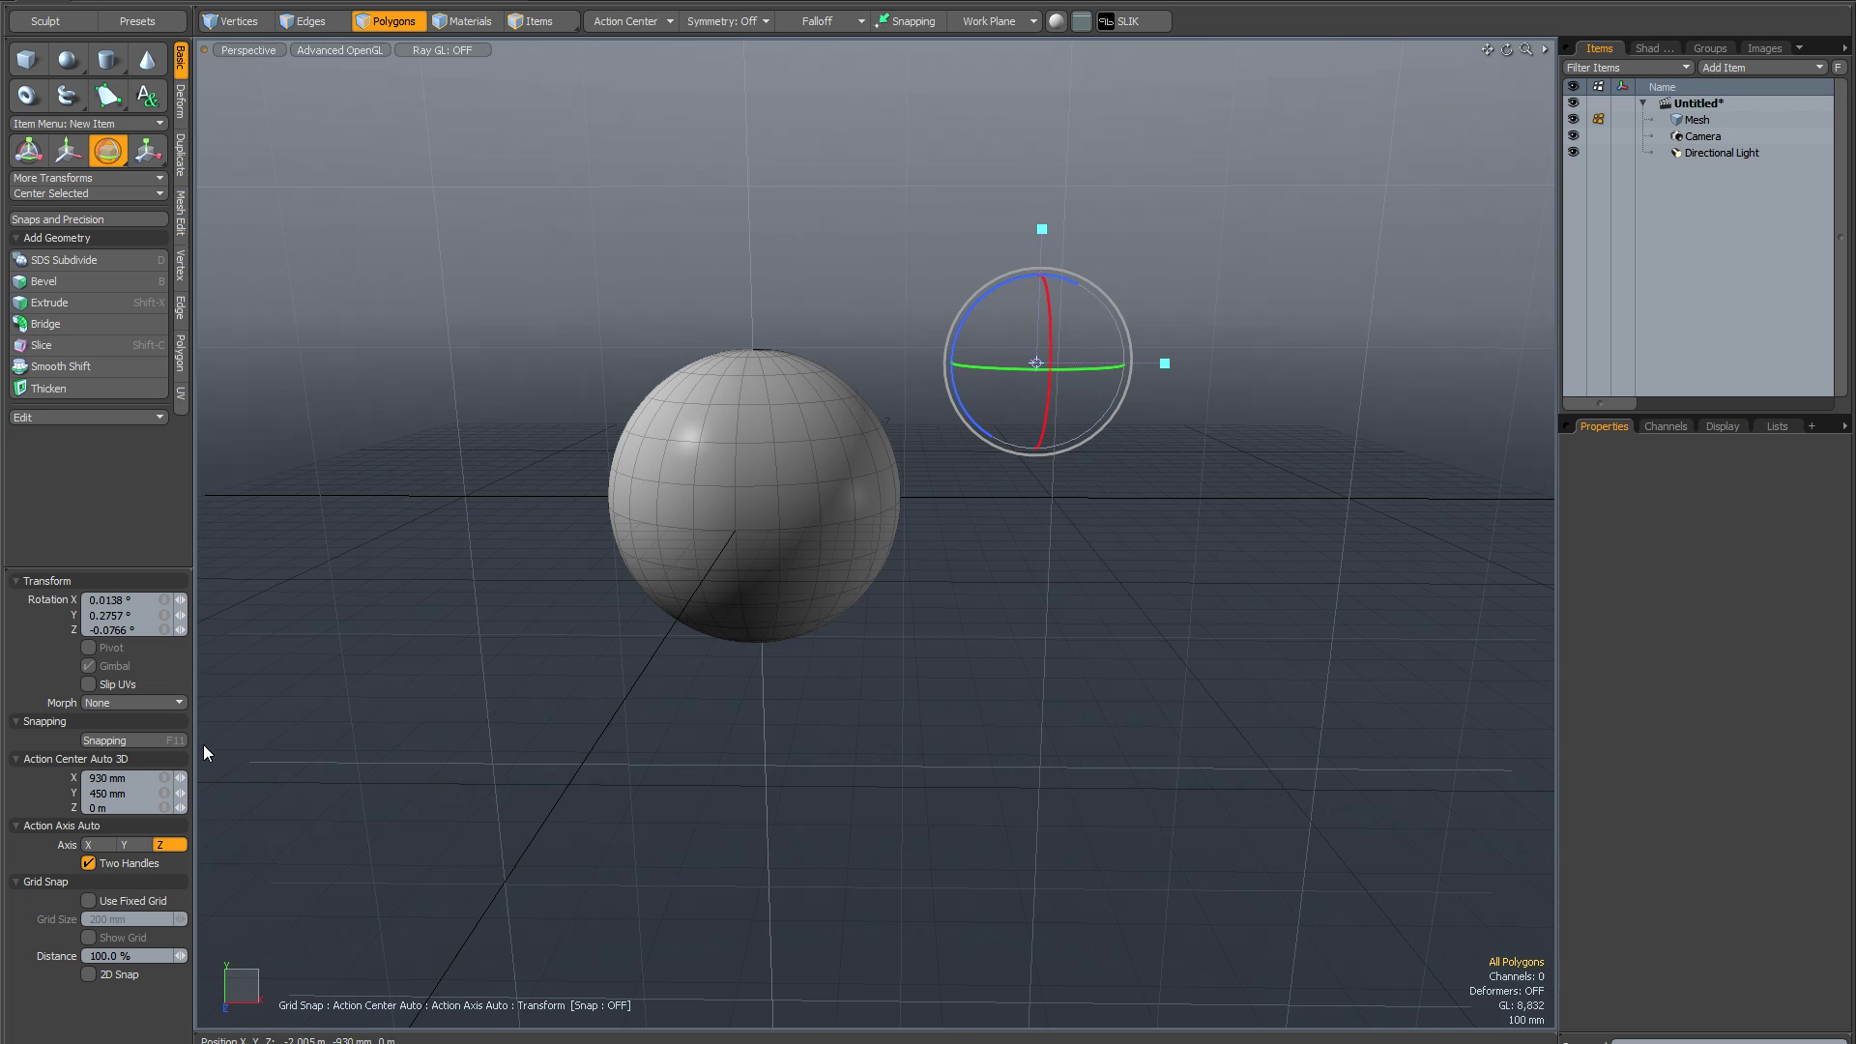
Set the action center's position to X 1 m and Y 50 mm
{"action": "left_click", "coordinate": [131, 781]}
{"action": "type", "text": "1"}
{"action": "key", "text": "Return"}
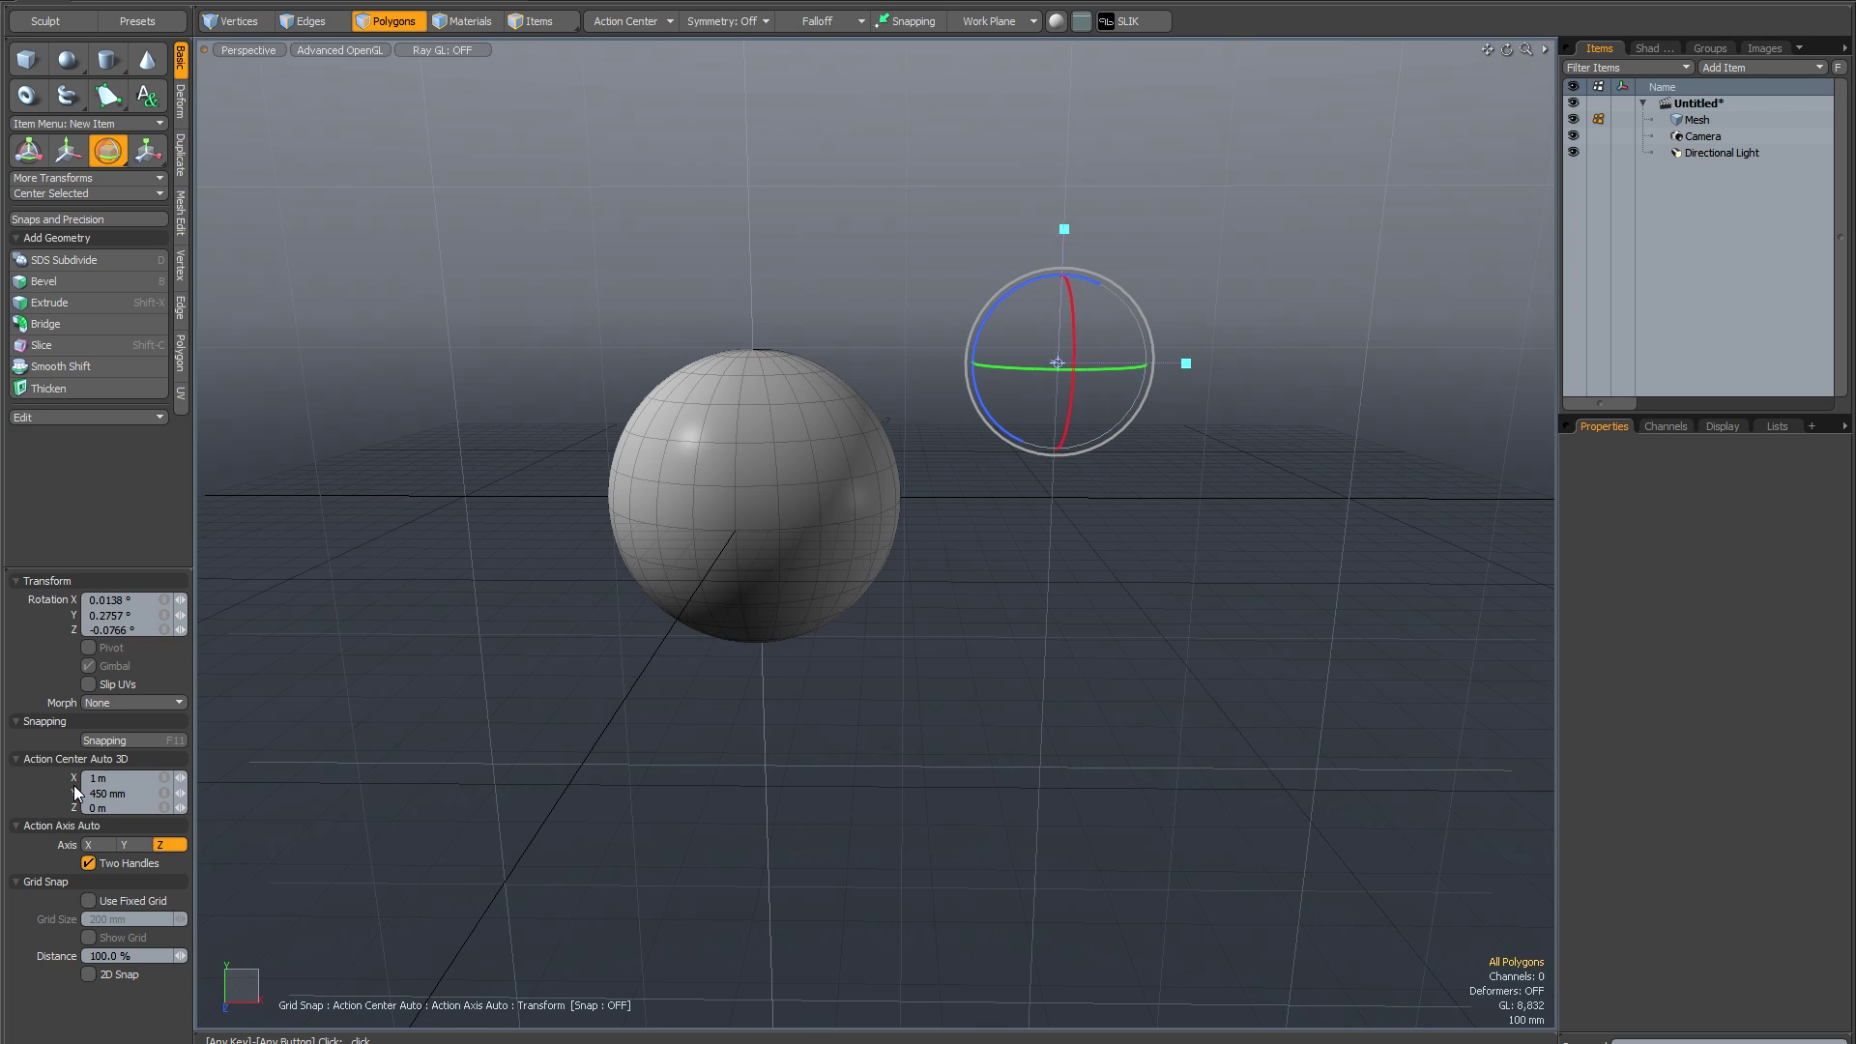
{"action": "left_click", "coordinate": [131, 795]}
{"action": "type", "text": "50"}
{"action": "key", "text": "Return"}
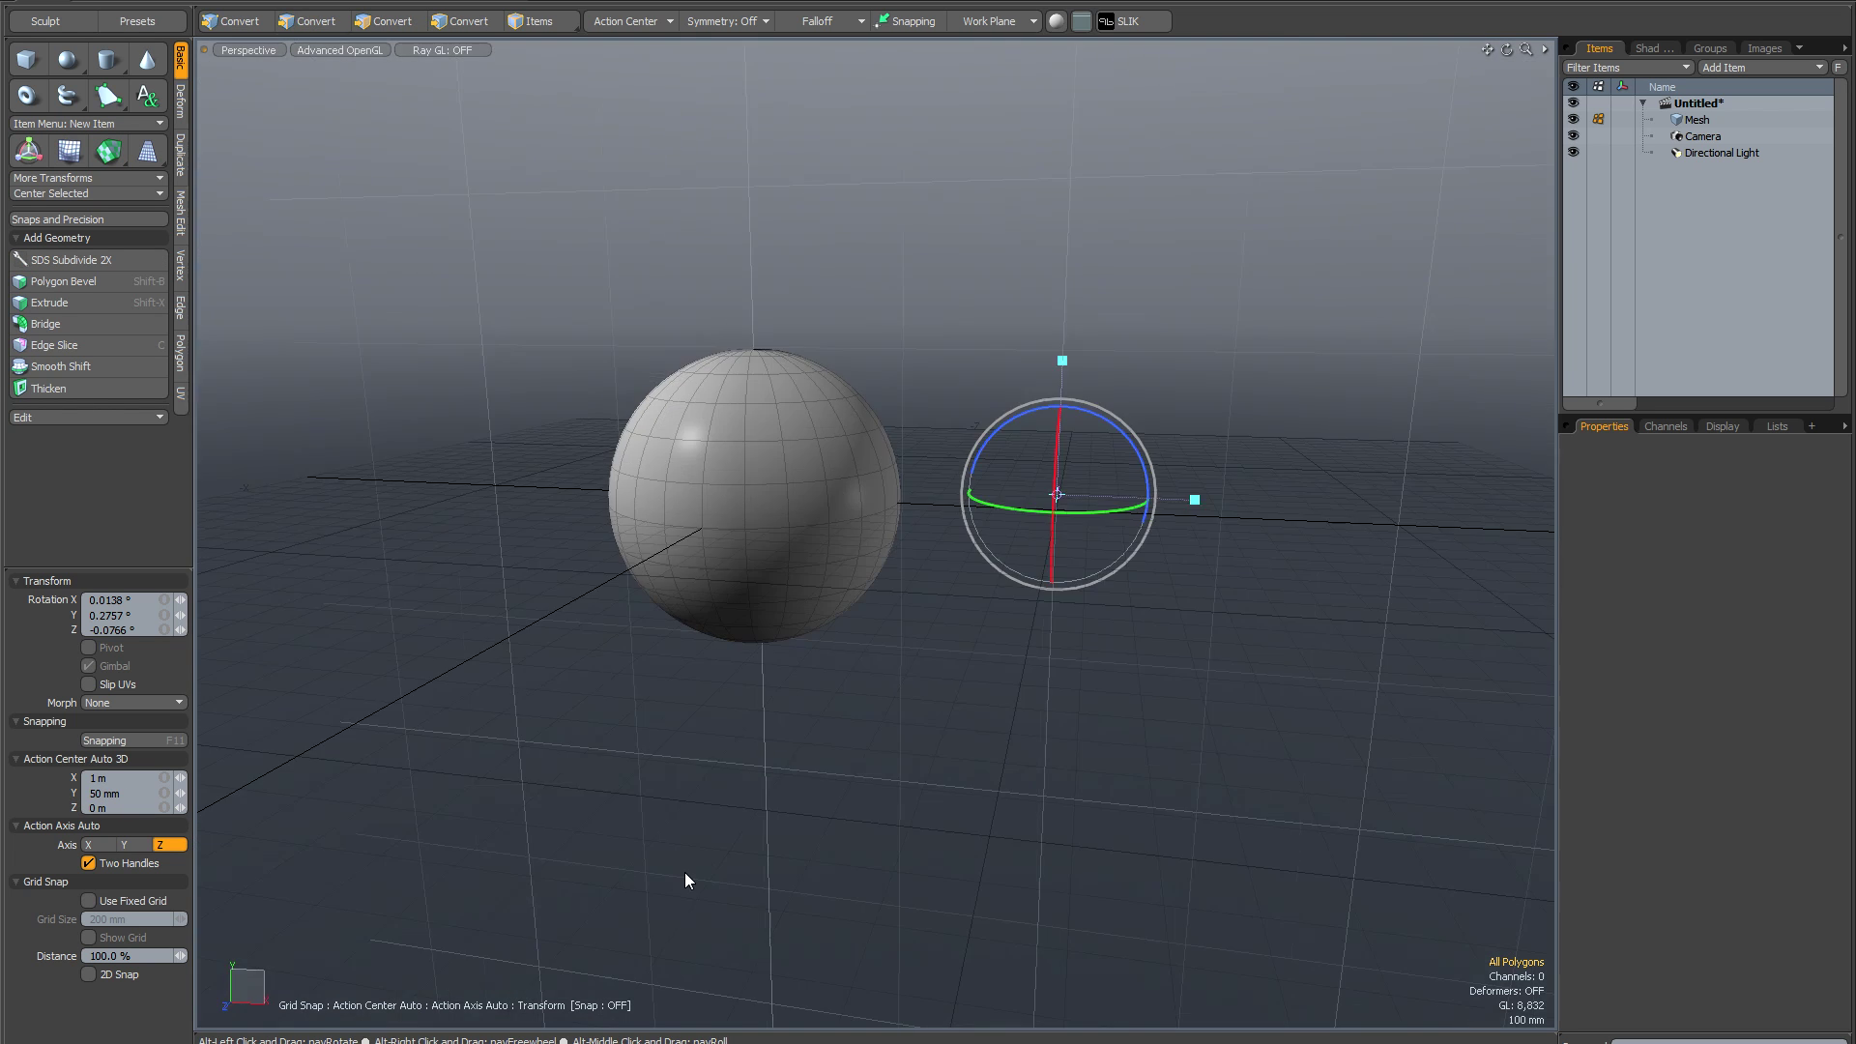
Rotate the sphere slightly about the offset action center and drop the Rotate tool
{"action": "left_click_drag", "start_coordinate": [685, 872], "coordinate": [699, 858], "text": "alt"}
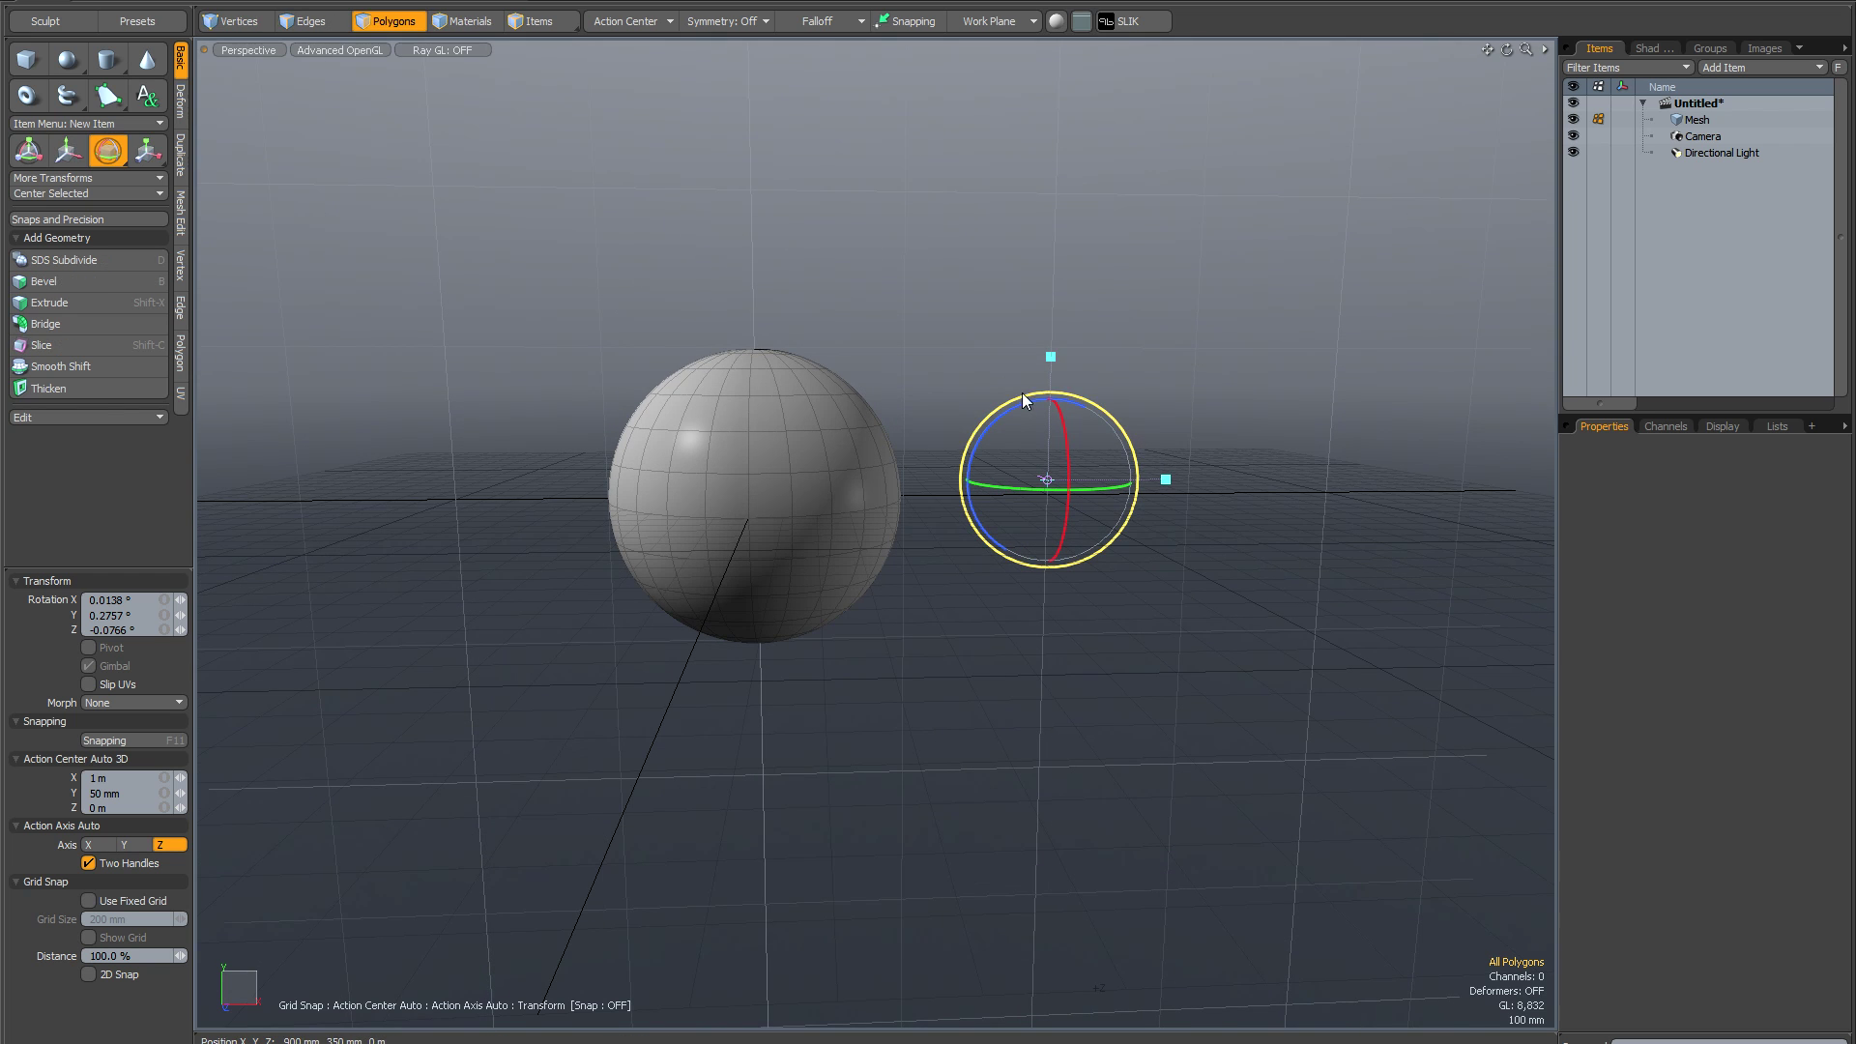
{"action": "mouse_move", "coordinate": [1019, 410]}
{"action": "left_mouse_down"}
{"action": "mouse_move", "coordinate": [1054, 399]}
{"action": "mouse_move", "coordinate": [978, 451]}
{"action": "mouse_move", "coordinate": [1018, 410]}
{"action": "left_mouse_up"}
{"action": "key", "text": "space"}
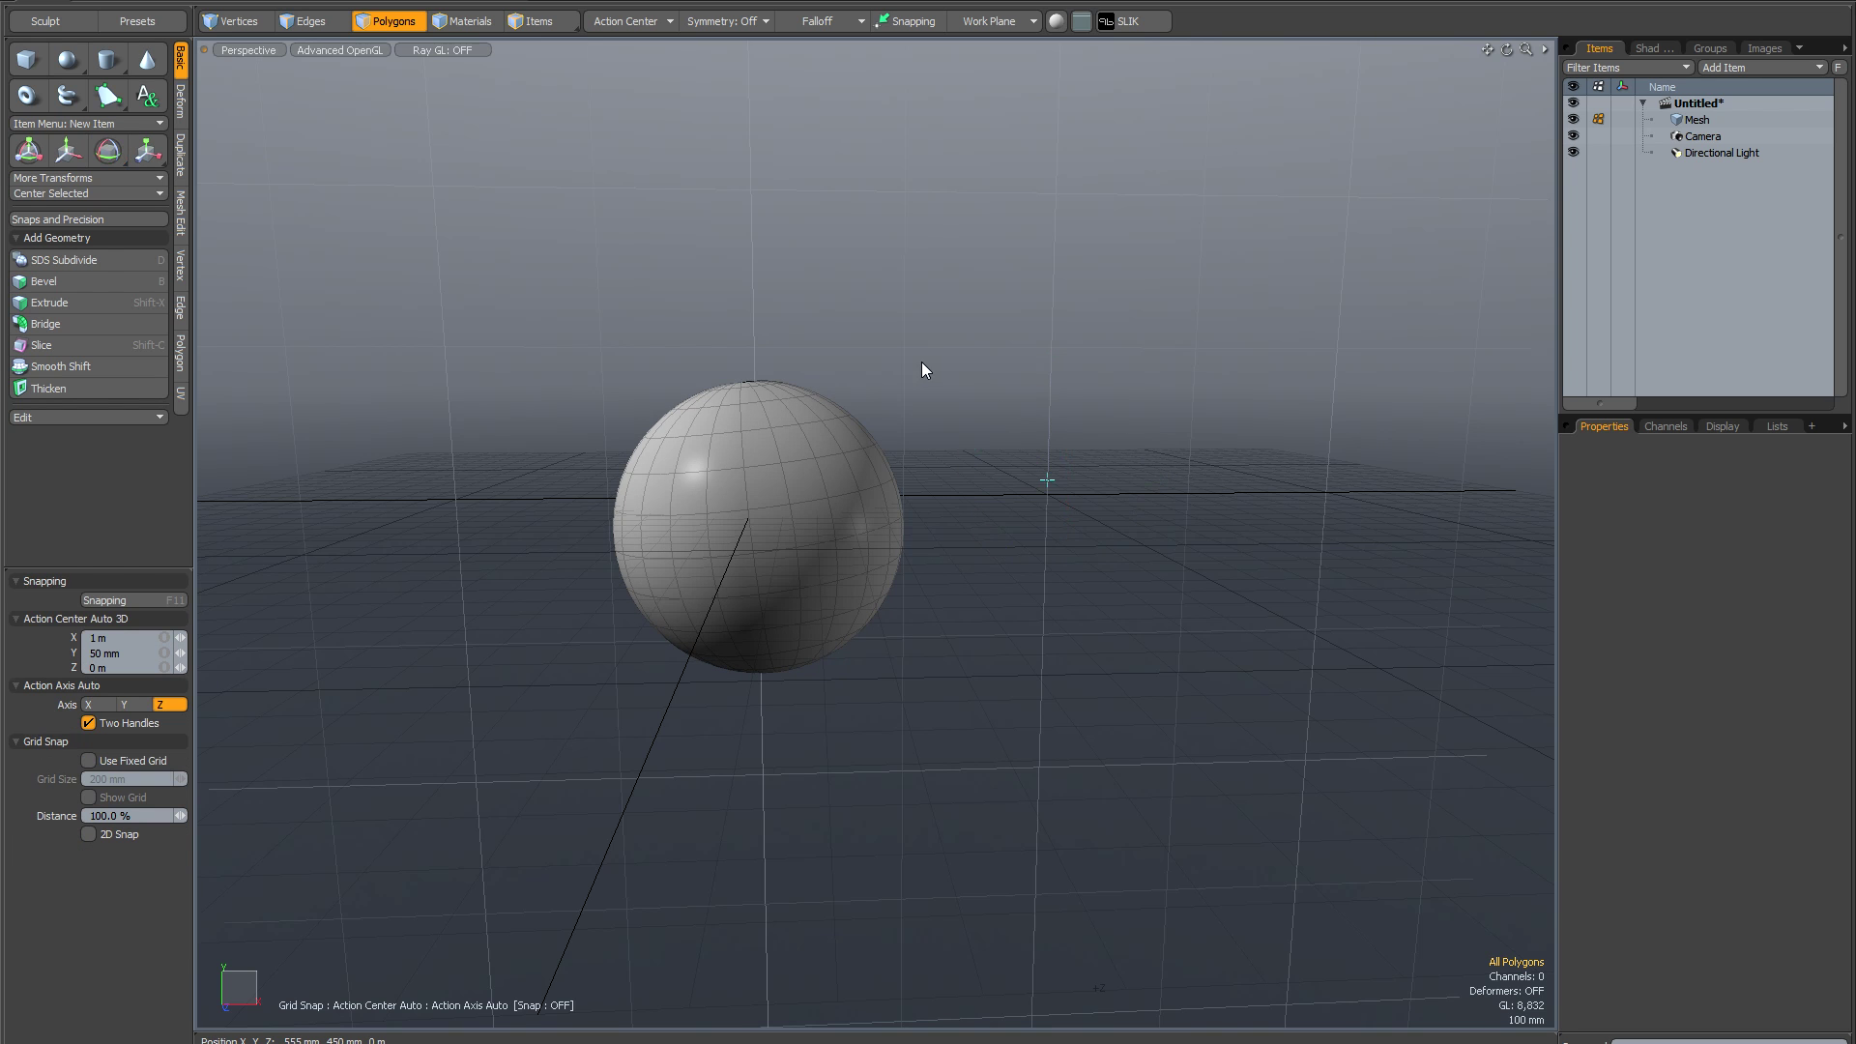
Reactivate Rotate and move the action center freehand to about X 1.035 m, Y 225 mm
{"action": "left_click_drag", "start_coordinate": [920, 361], "coordinate": [1102, 470], "text": "alt"}
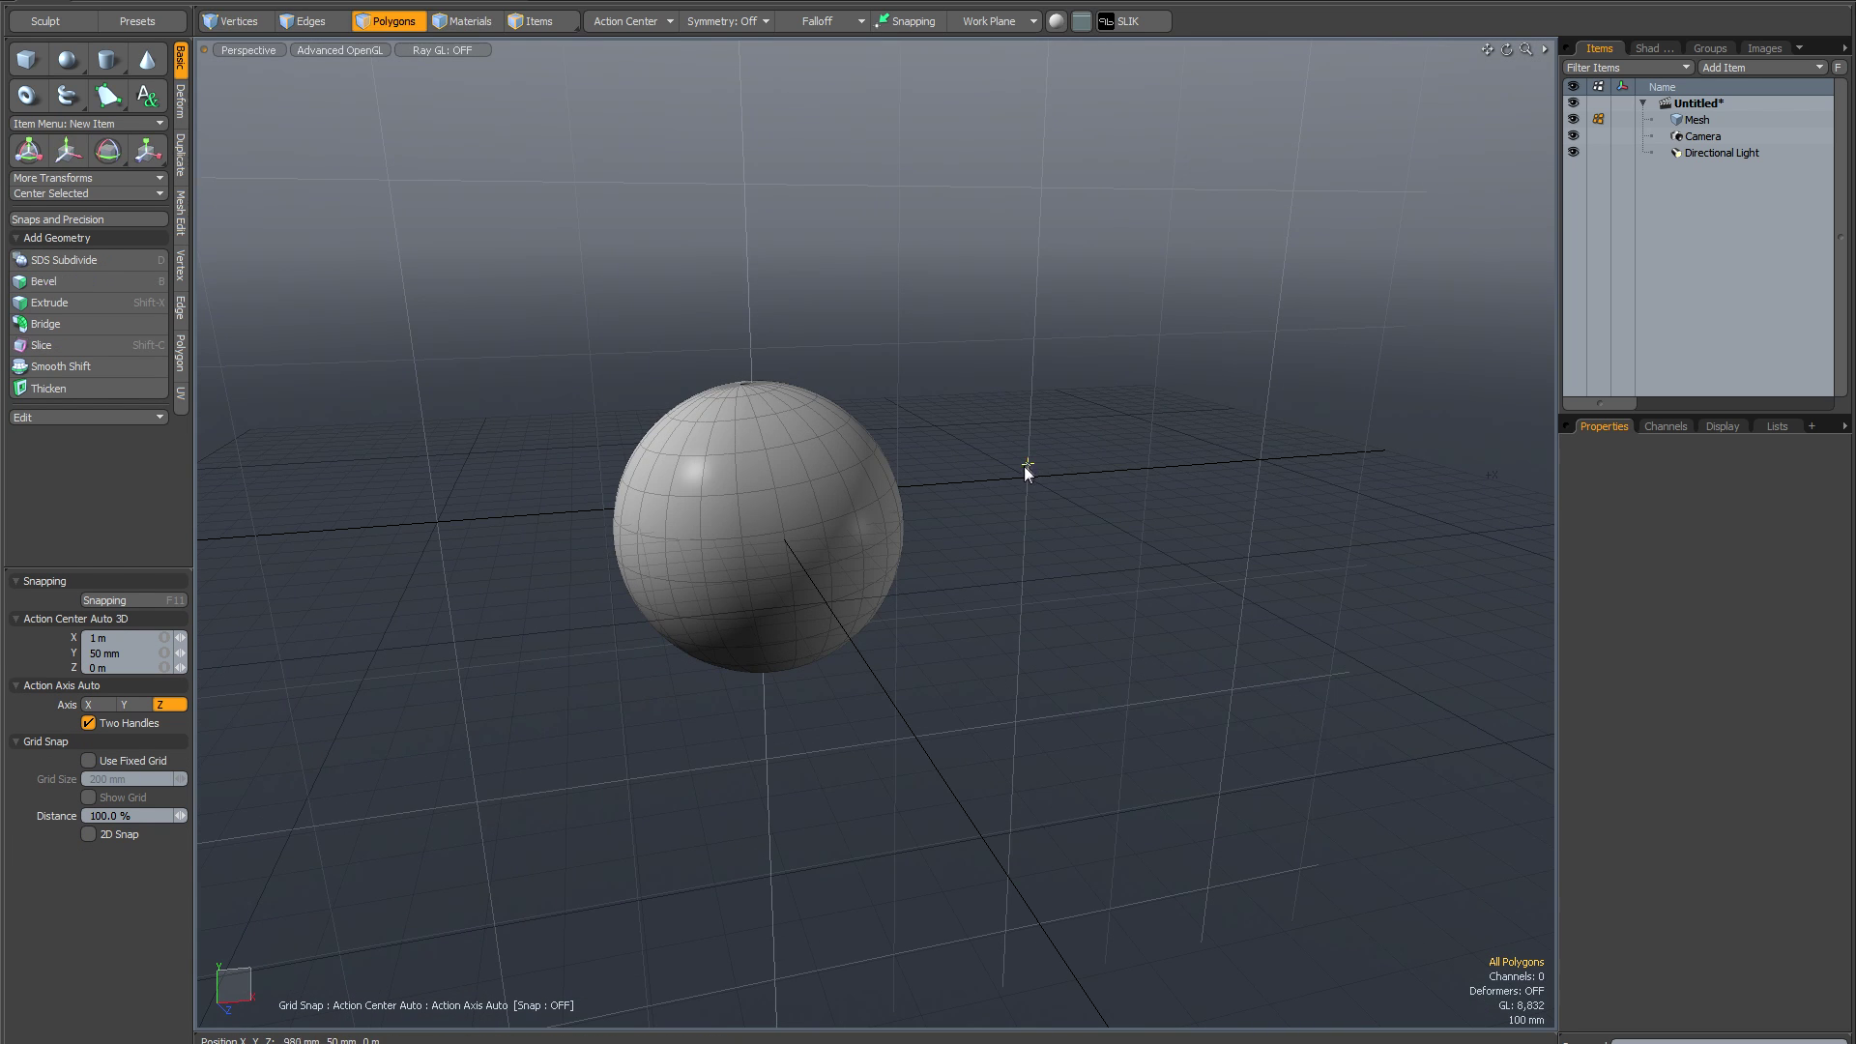
{"action": "left_click_drag", "start_coordinate": [1102, 386], "coordinate": [1106, 435], "text": "alt"}
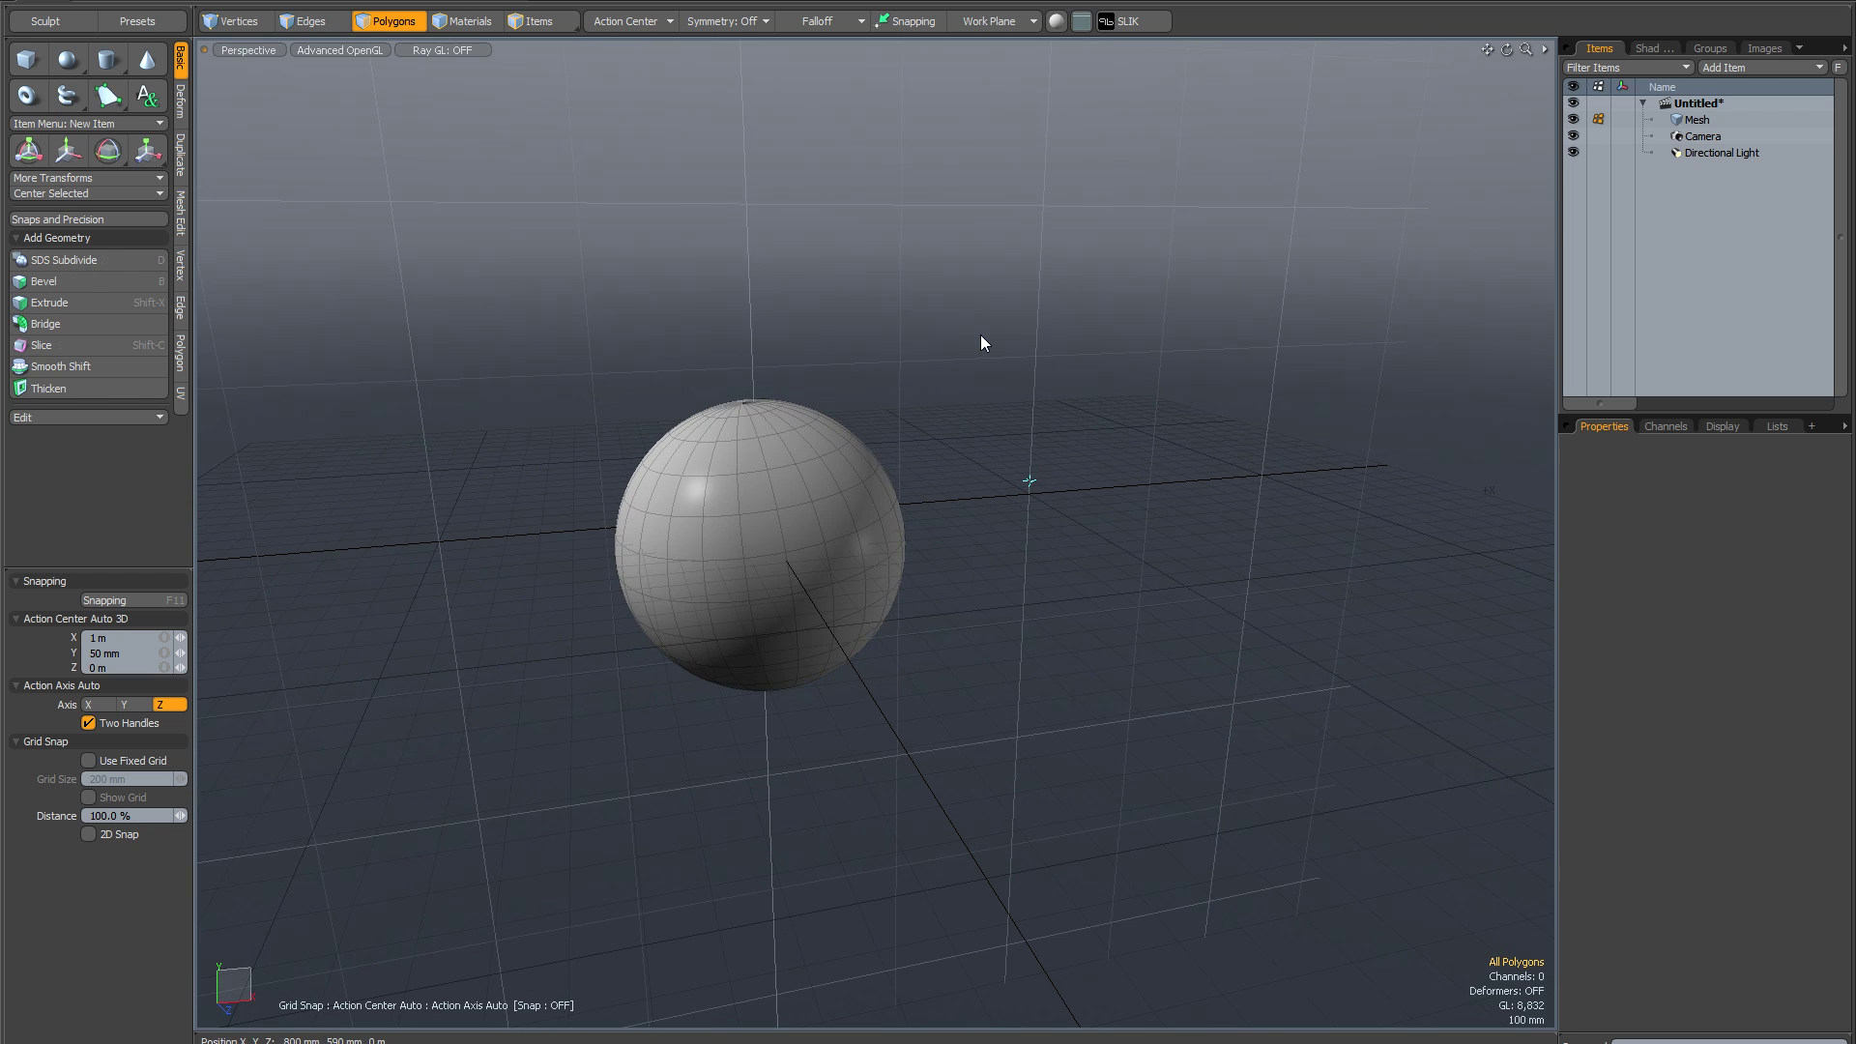
{"action": "left_click_drag", "start_coordinate": [982, 344], "coordinate": [920, 414], "text": "alt"}
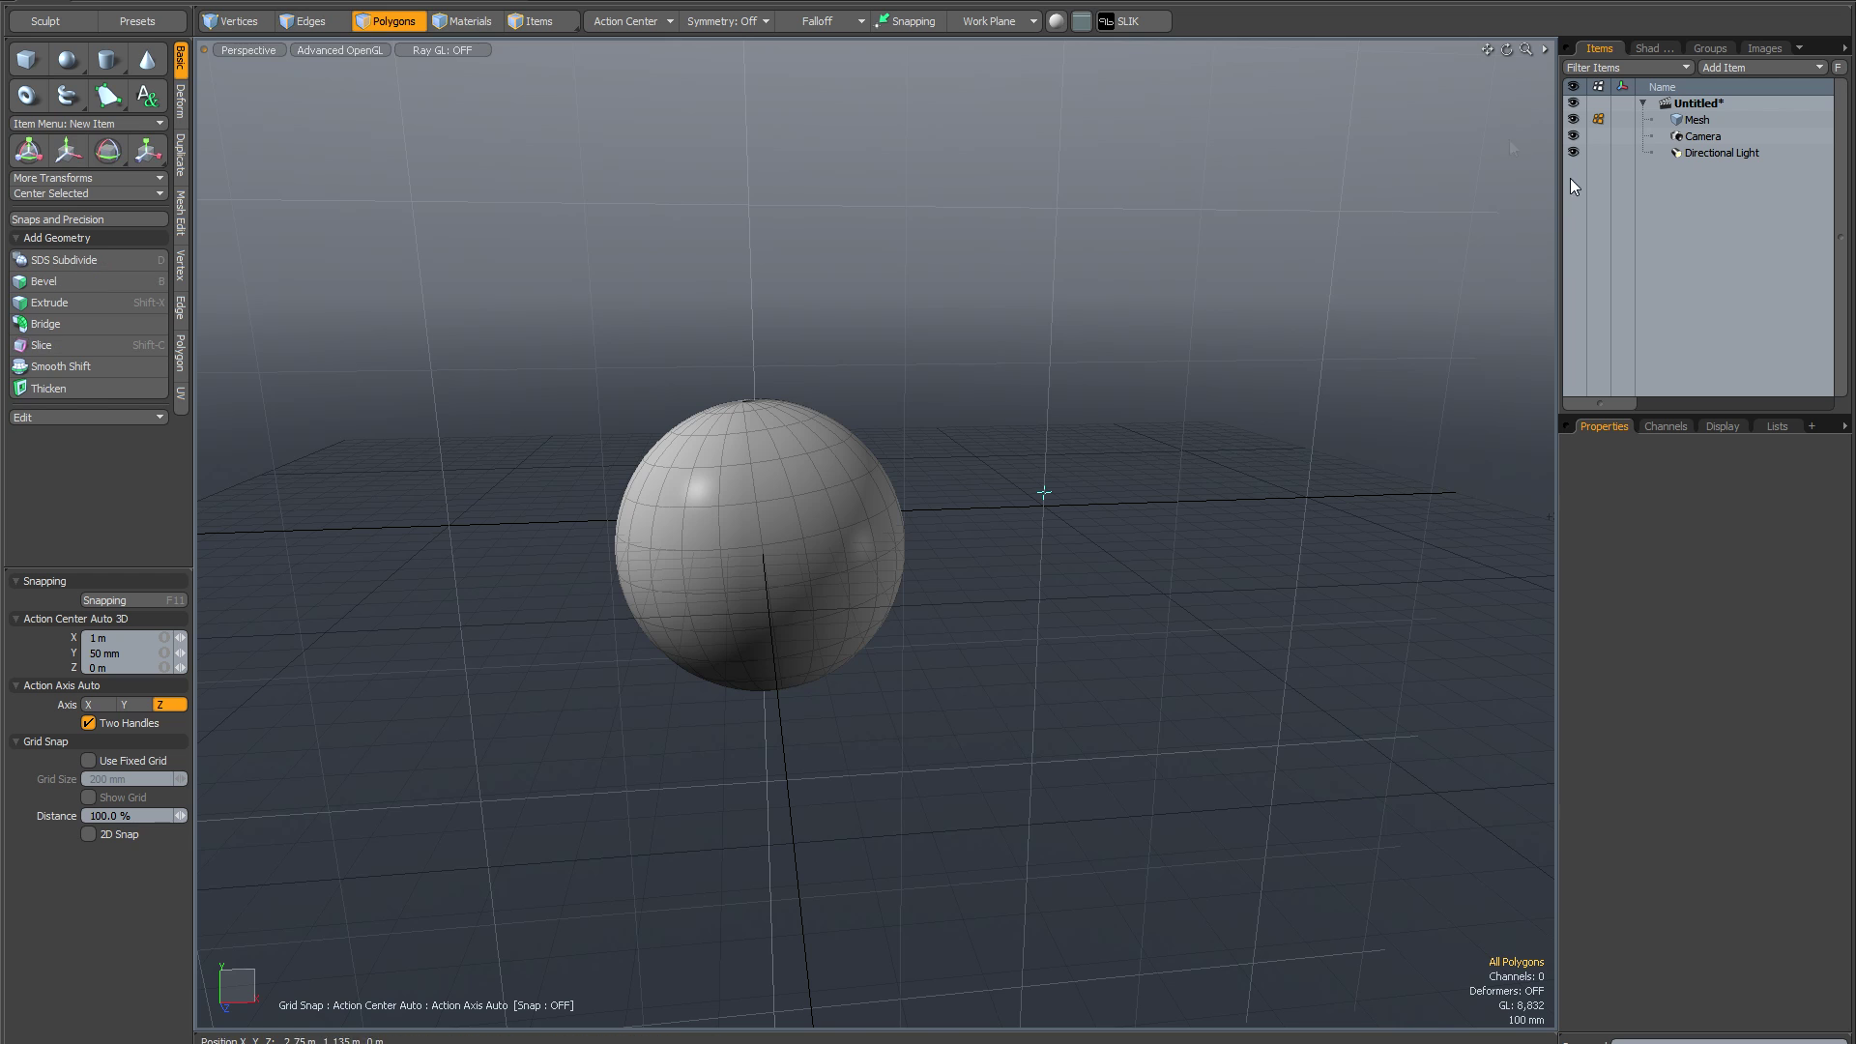
{"action": "left_click_drag", "start_coordinate": [912, 397], "coordinate": [949, 435], "text": "alt"}
{"action": "key", "text": "e"}
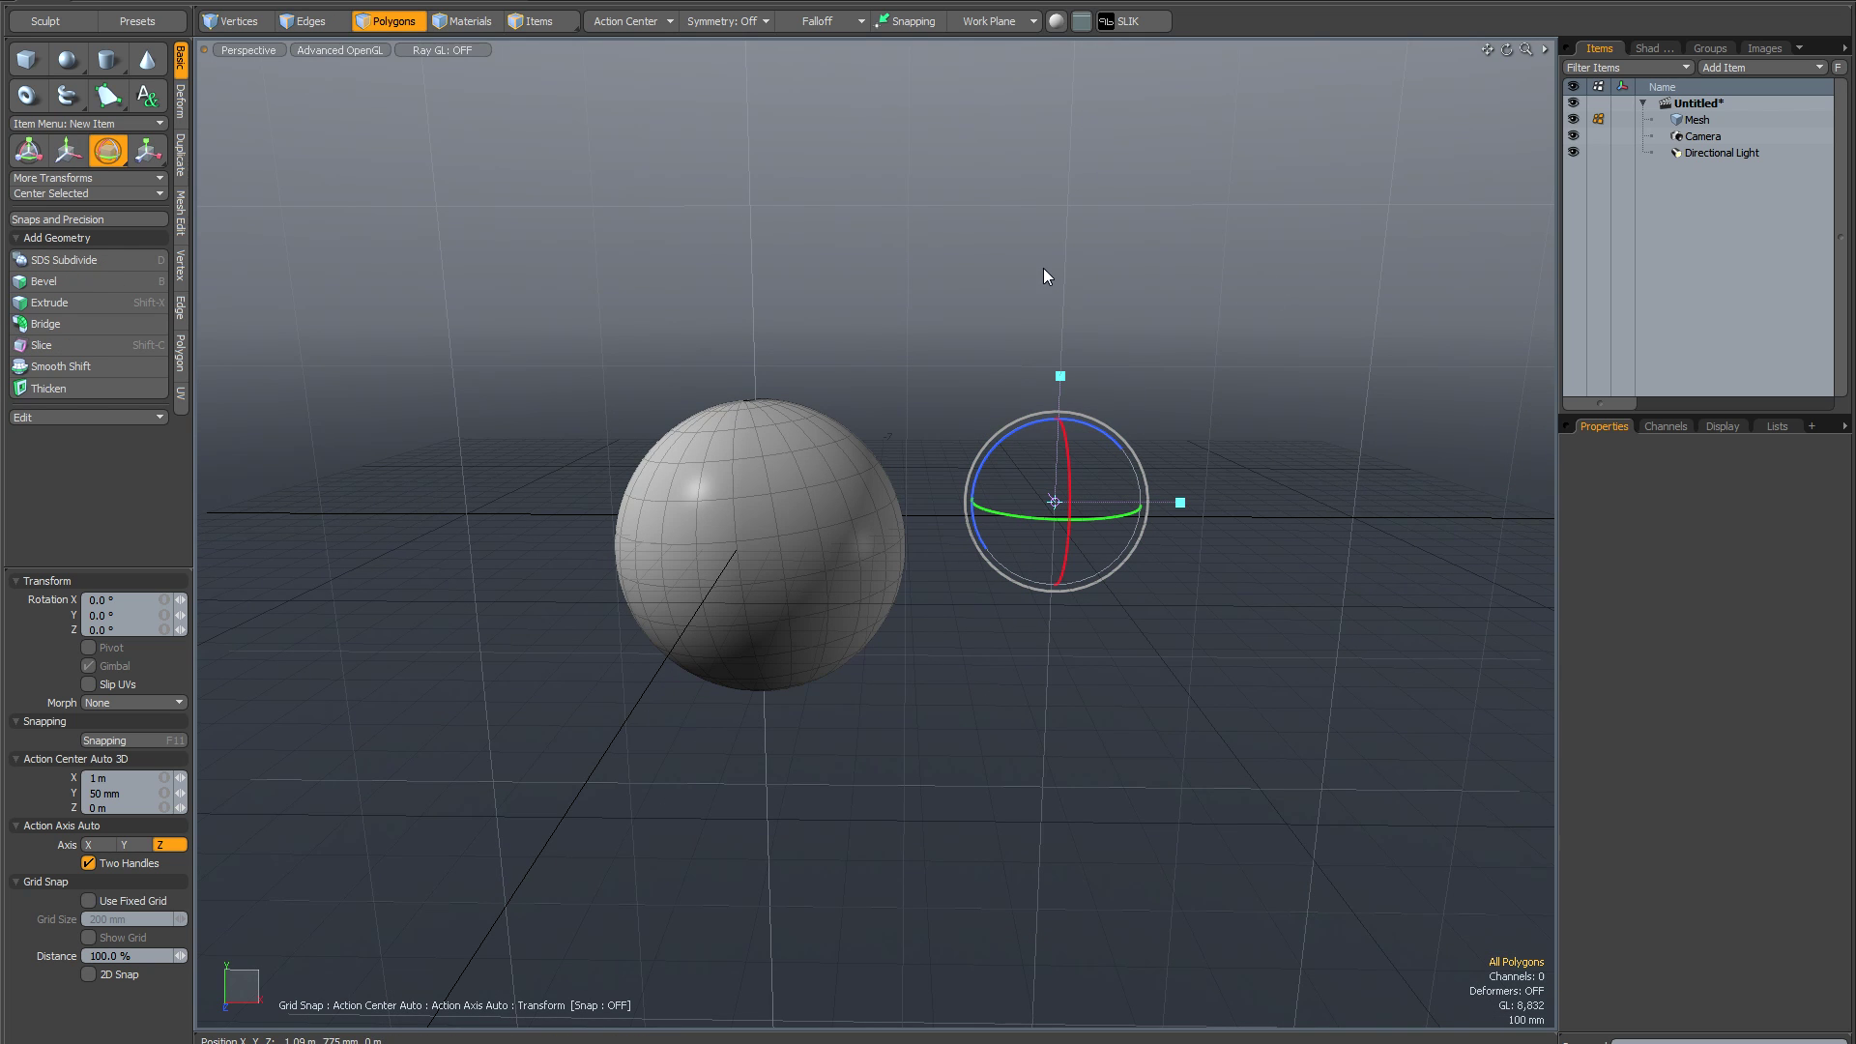
{"action": "left_click_drag", "start_coordinate": [1044, 273], "coordinate": [1060, 323], "text": "alt"}
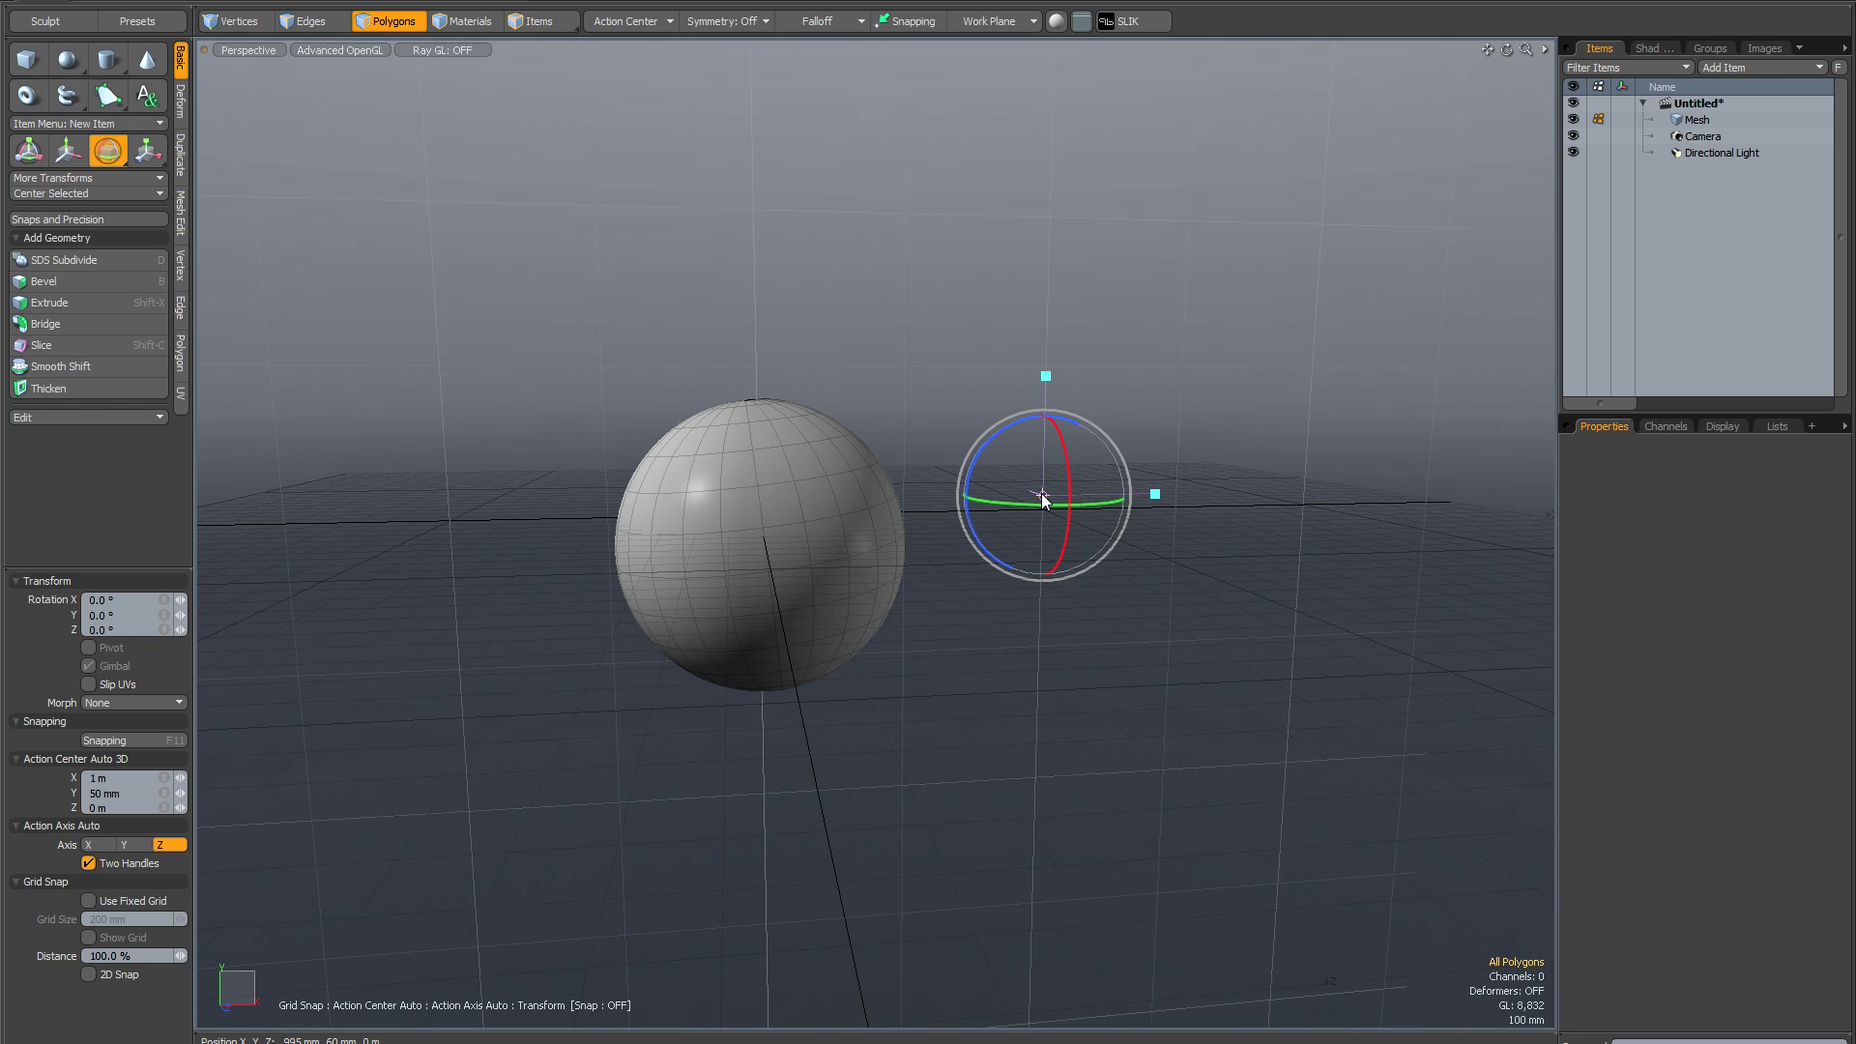
{"action": "left_click_drag", "start_coordinate": [1043, 496], "coordinate": [1053, 442]}
{"action": "mouse_move", "coordinate": [940, 314]}
{"action": "left_mouse_down", "text": "alt"}
{"action": "mouse_move", "coordinate": [891, 307]}
{"action": "mouse_move", "coordinate": [907, 316]}
{"action": "left_mouse_up", "text": "alt"}
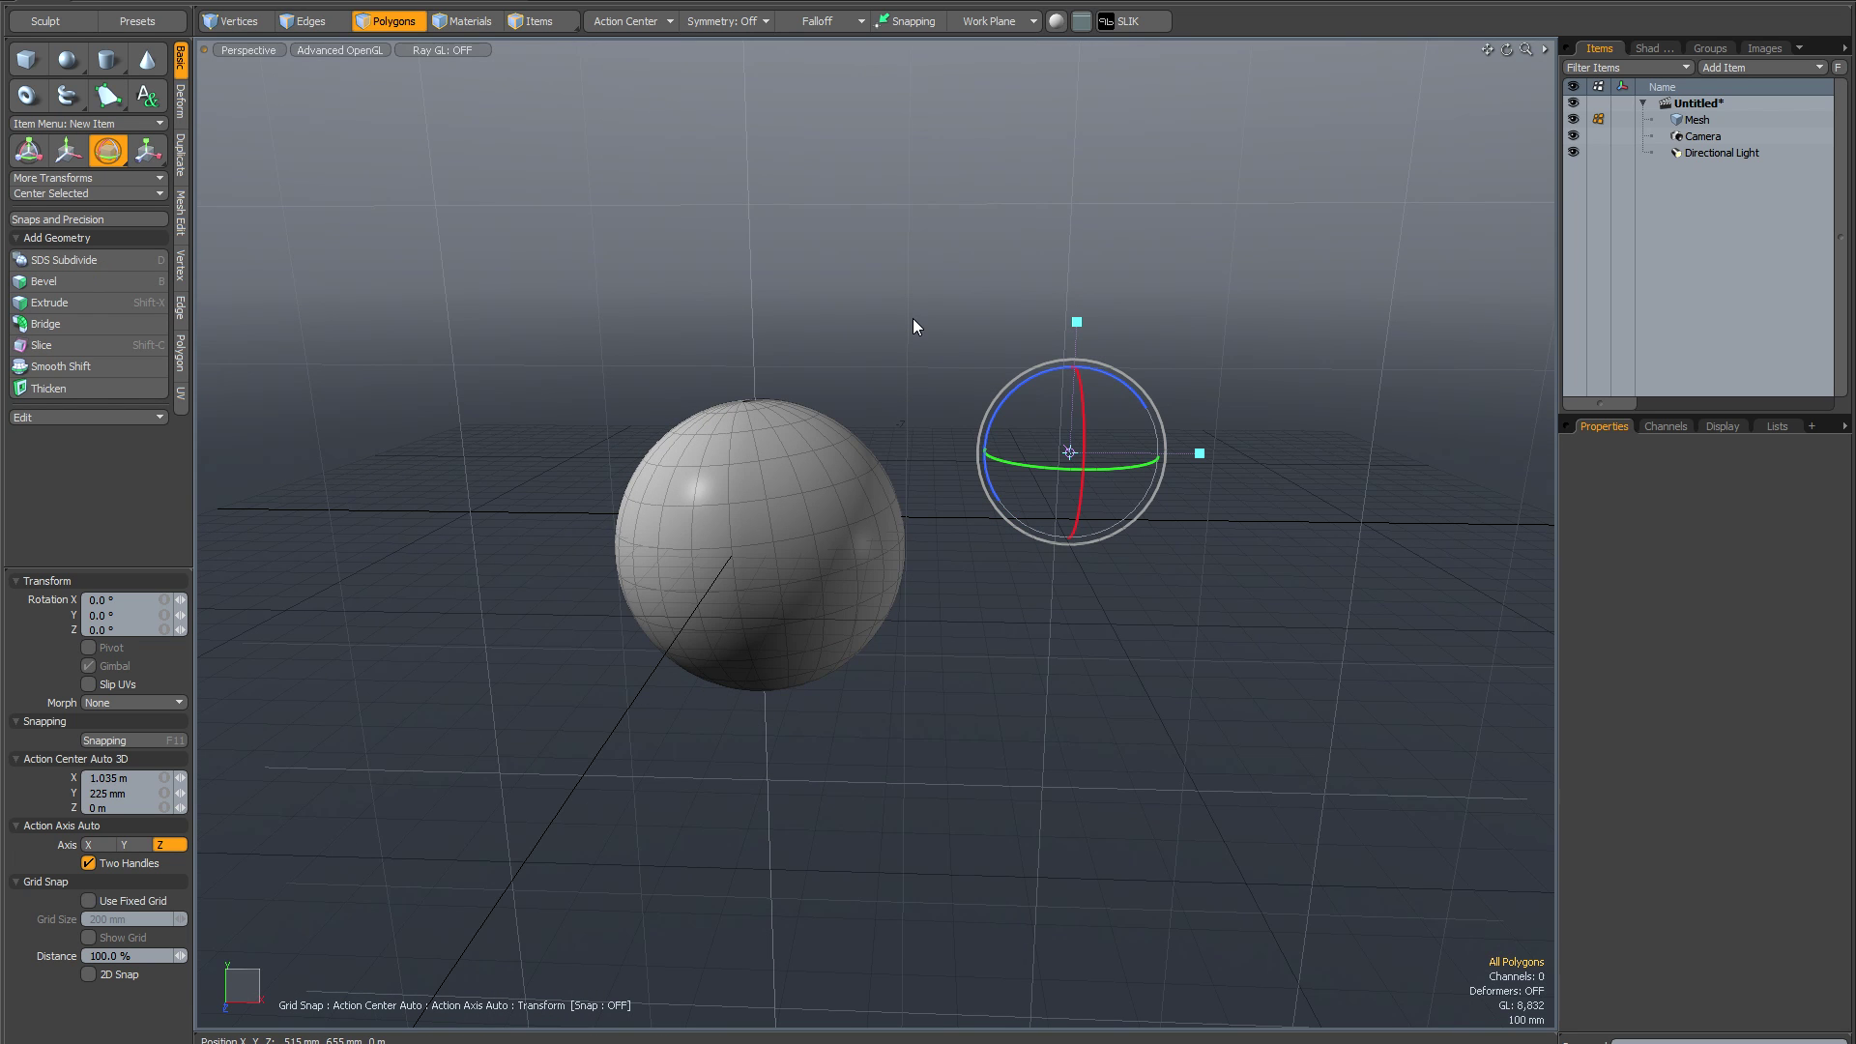
Turn on snapping, move the action center to about X 1.19 m, Y 305 mm, and drop the Rotate tool
{"action": "key", "text": "F11"}
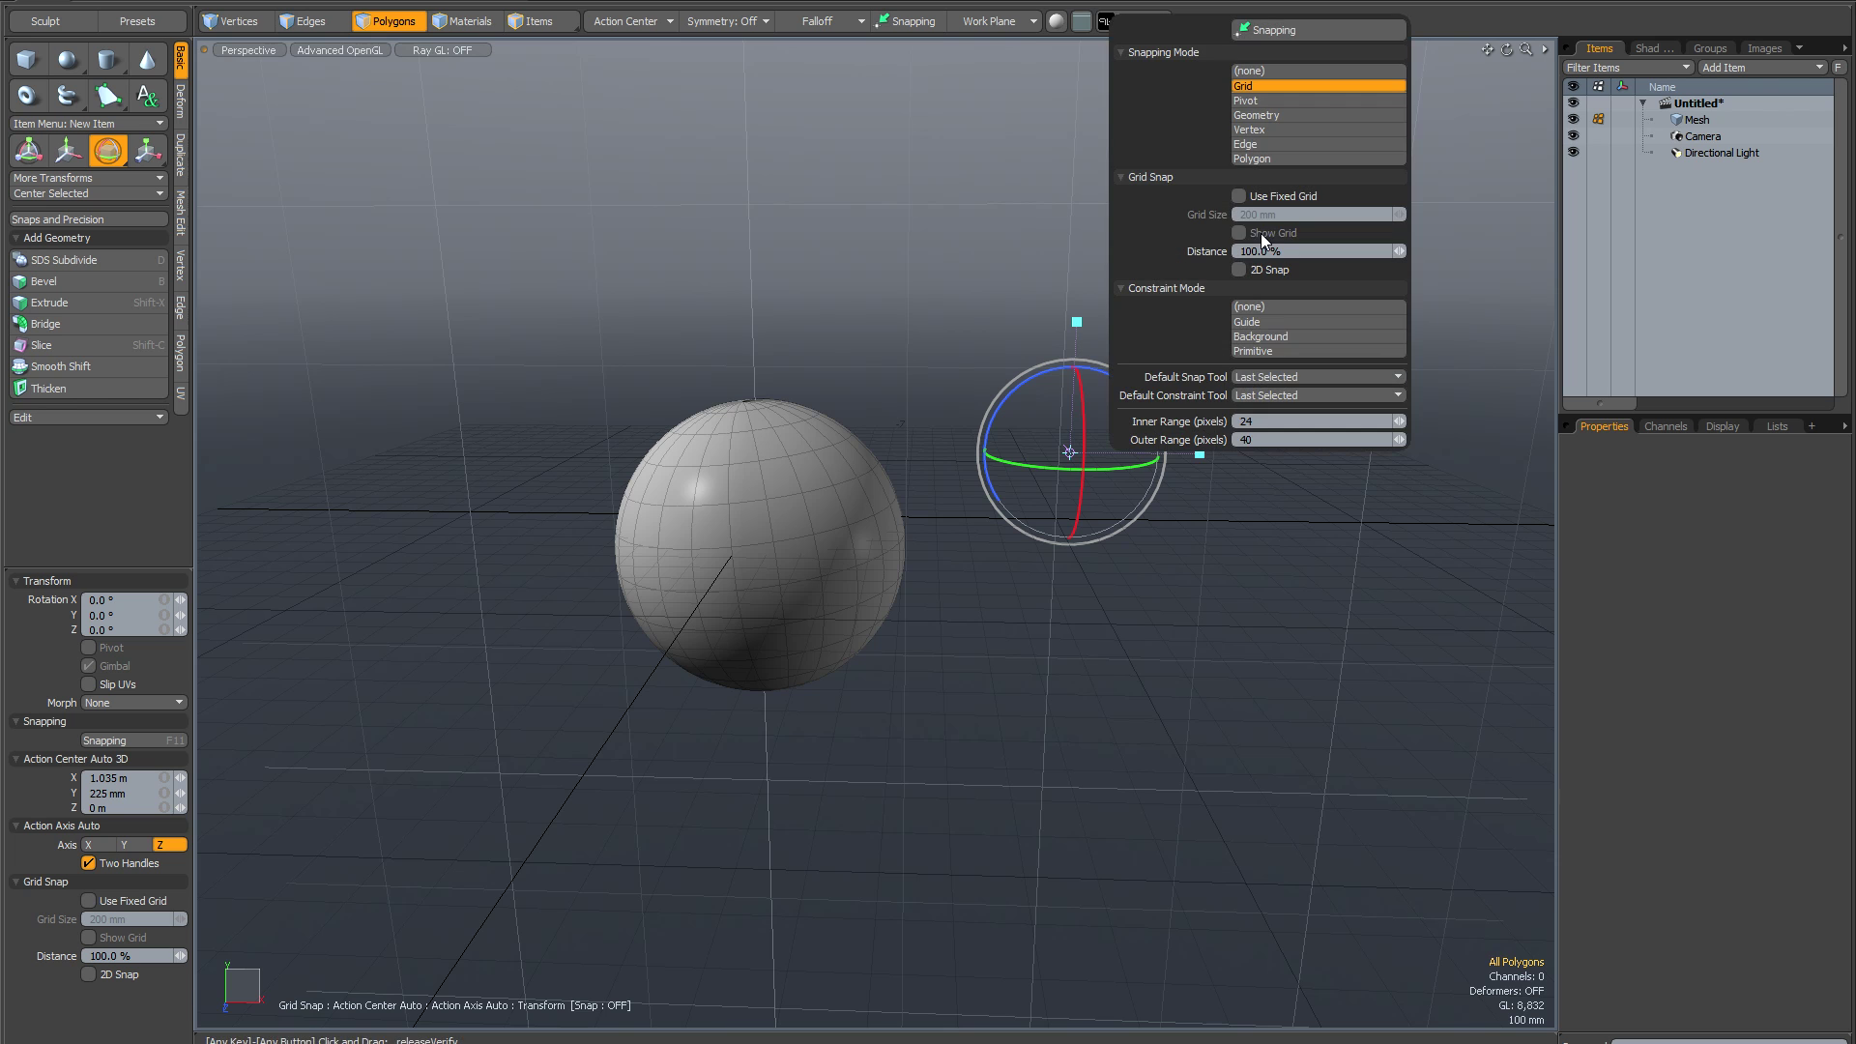
{"action": "left_click", "coordinate": [1274, 37]}
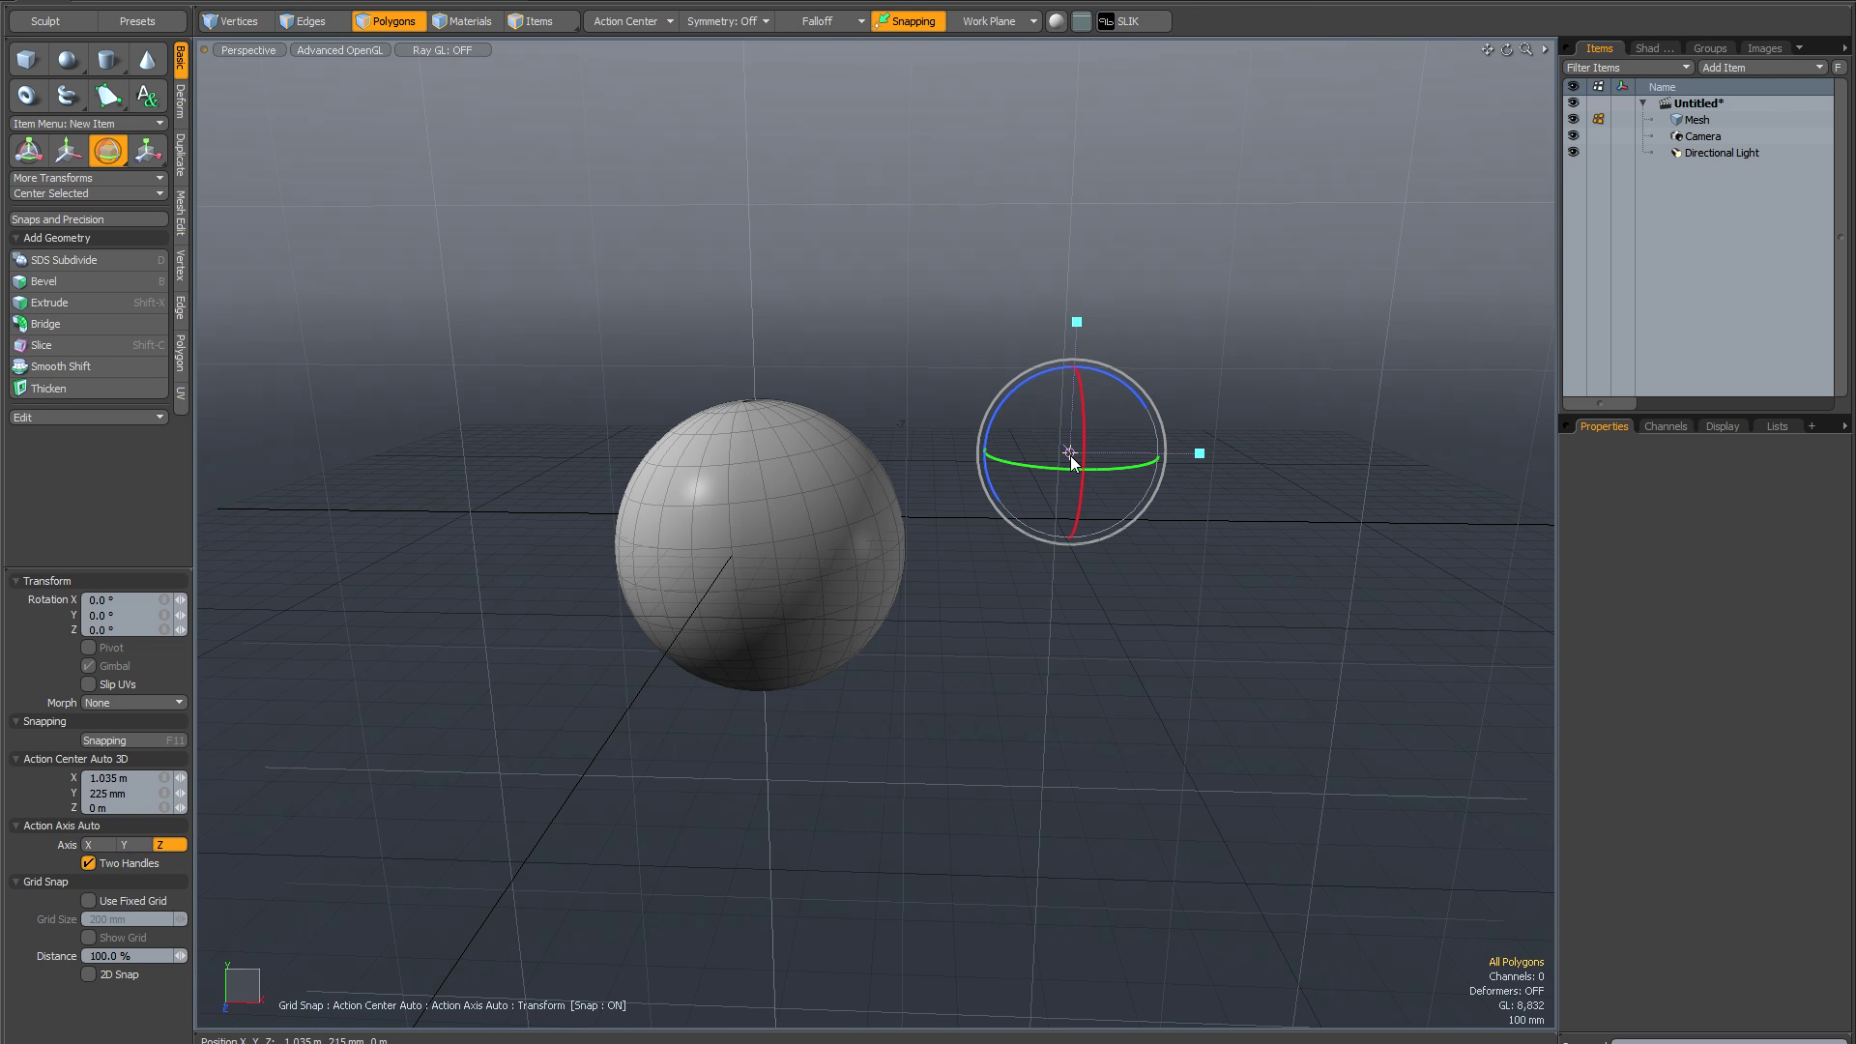
{"action": "left_click_drag", "start_coordinate": [1070, 453], "coordinate": [1152, 430]}
{"action": "key", "text": "space"}
Clear the automatic action center
{"action": "left_click_drag", "start_coordinate": [945, 276], "coordinate": [1007, 313], "text": "alt"}
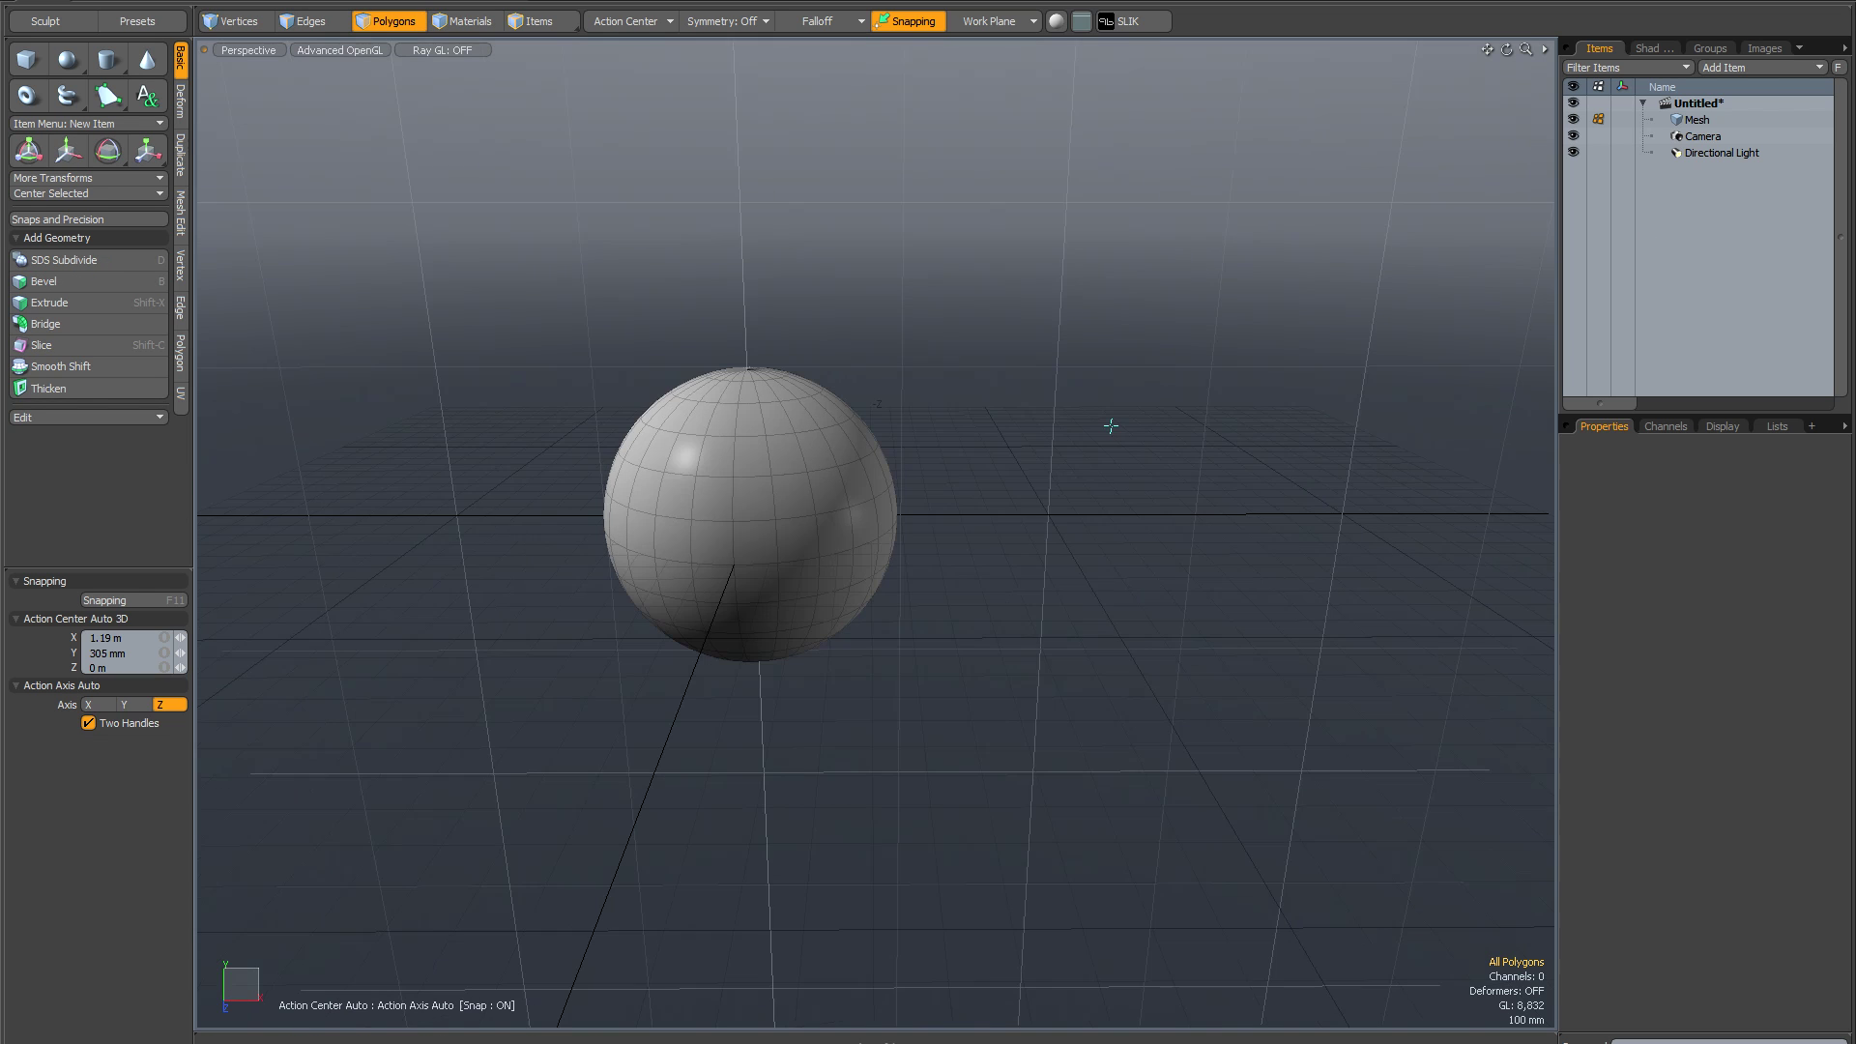
{"action": "mouse_move", "coordinate": [1227, 340]}
{"action": "left_mouse_down", "text": "alt"}
{"action": "mouse_move", "coordinate": [1214, 319]}
{"action": "mouse_move", "coordinate": [1244, 352]}
{"action": "mouse_move", "coordinate": [1216, 354]}
{"action": "left_mouse_up", "text": "alt"}
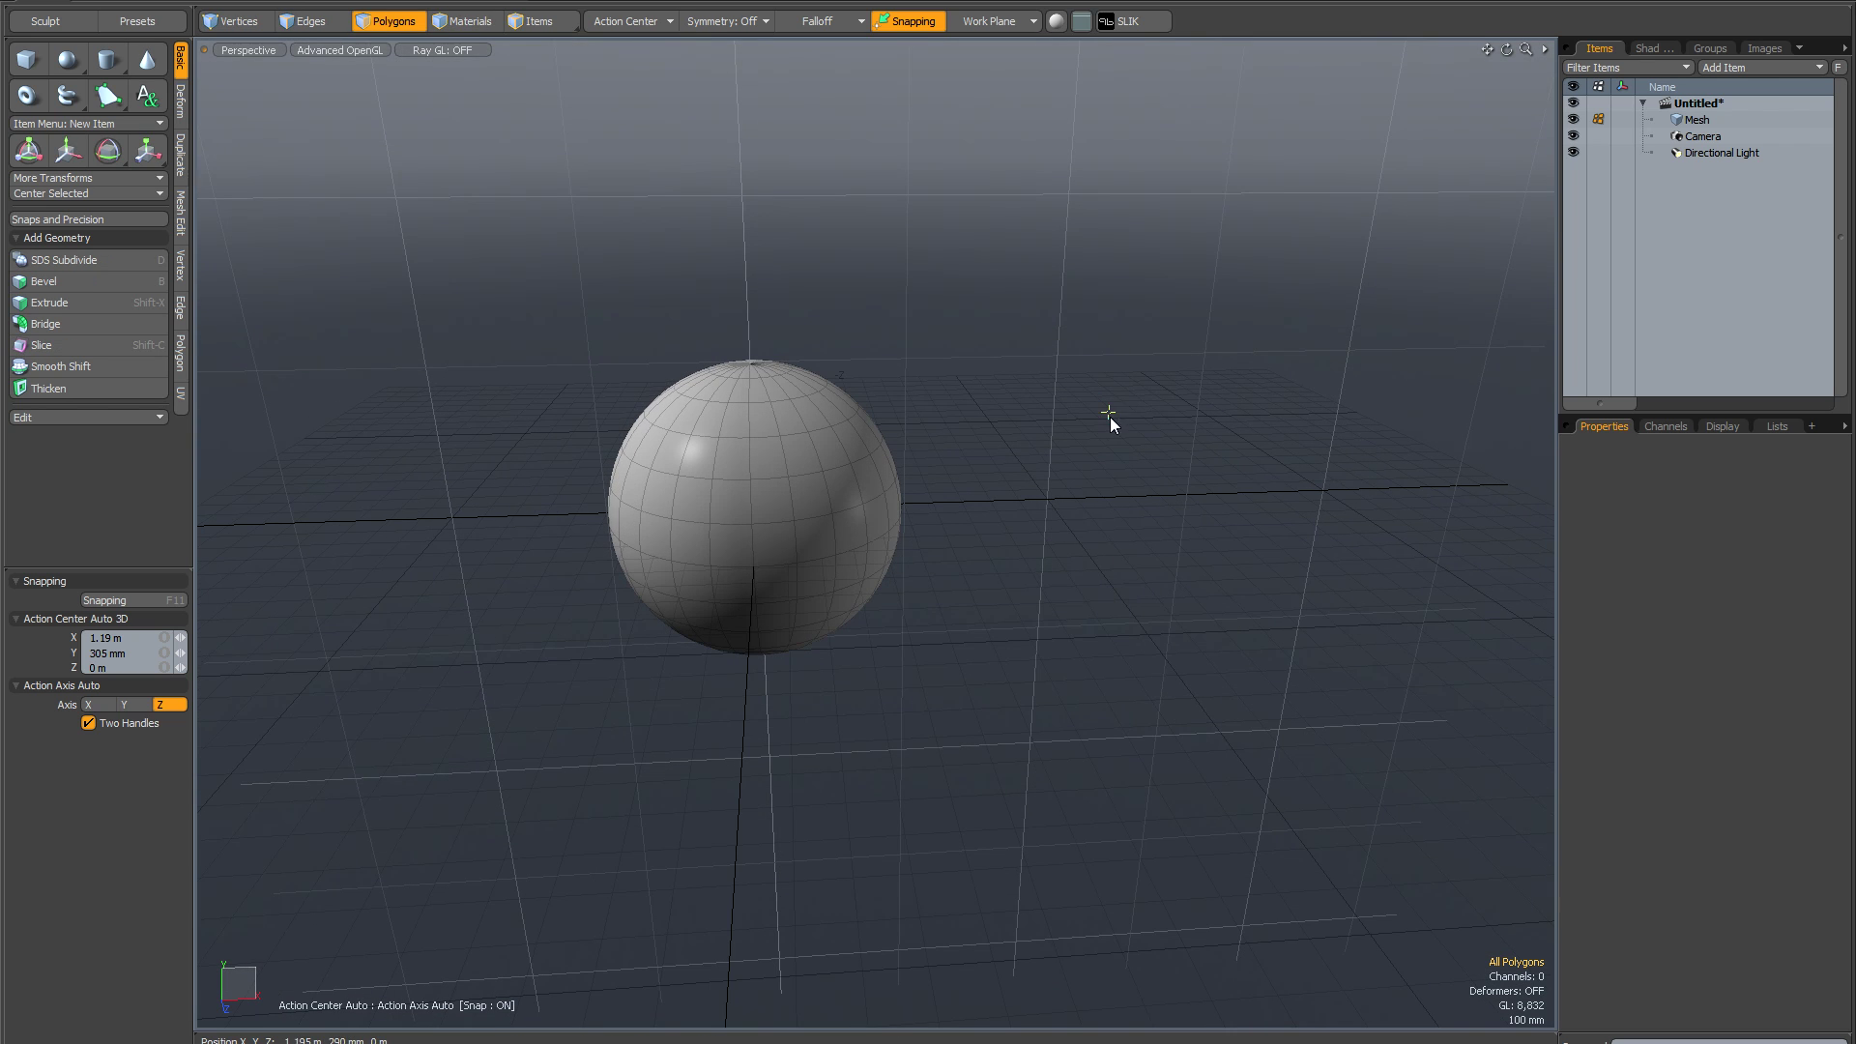
{"action": "left_click_drag", "start_coordinate": [1109, 415], "coordinate": [1110, 427], "text": "alt"}
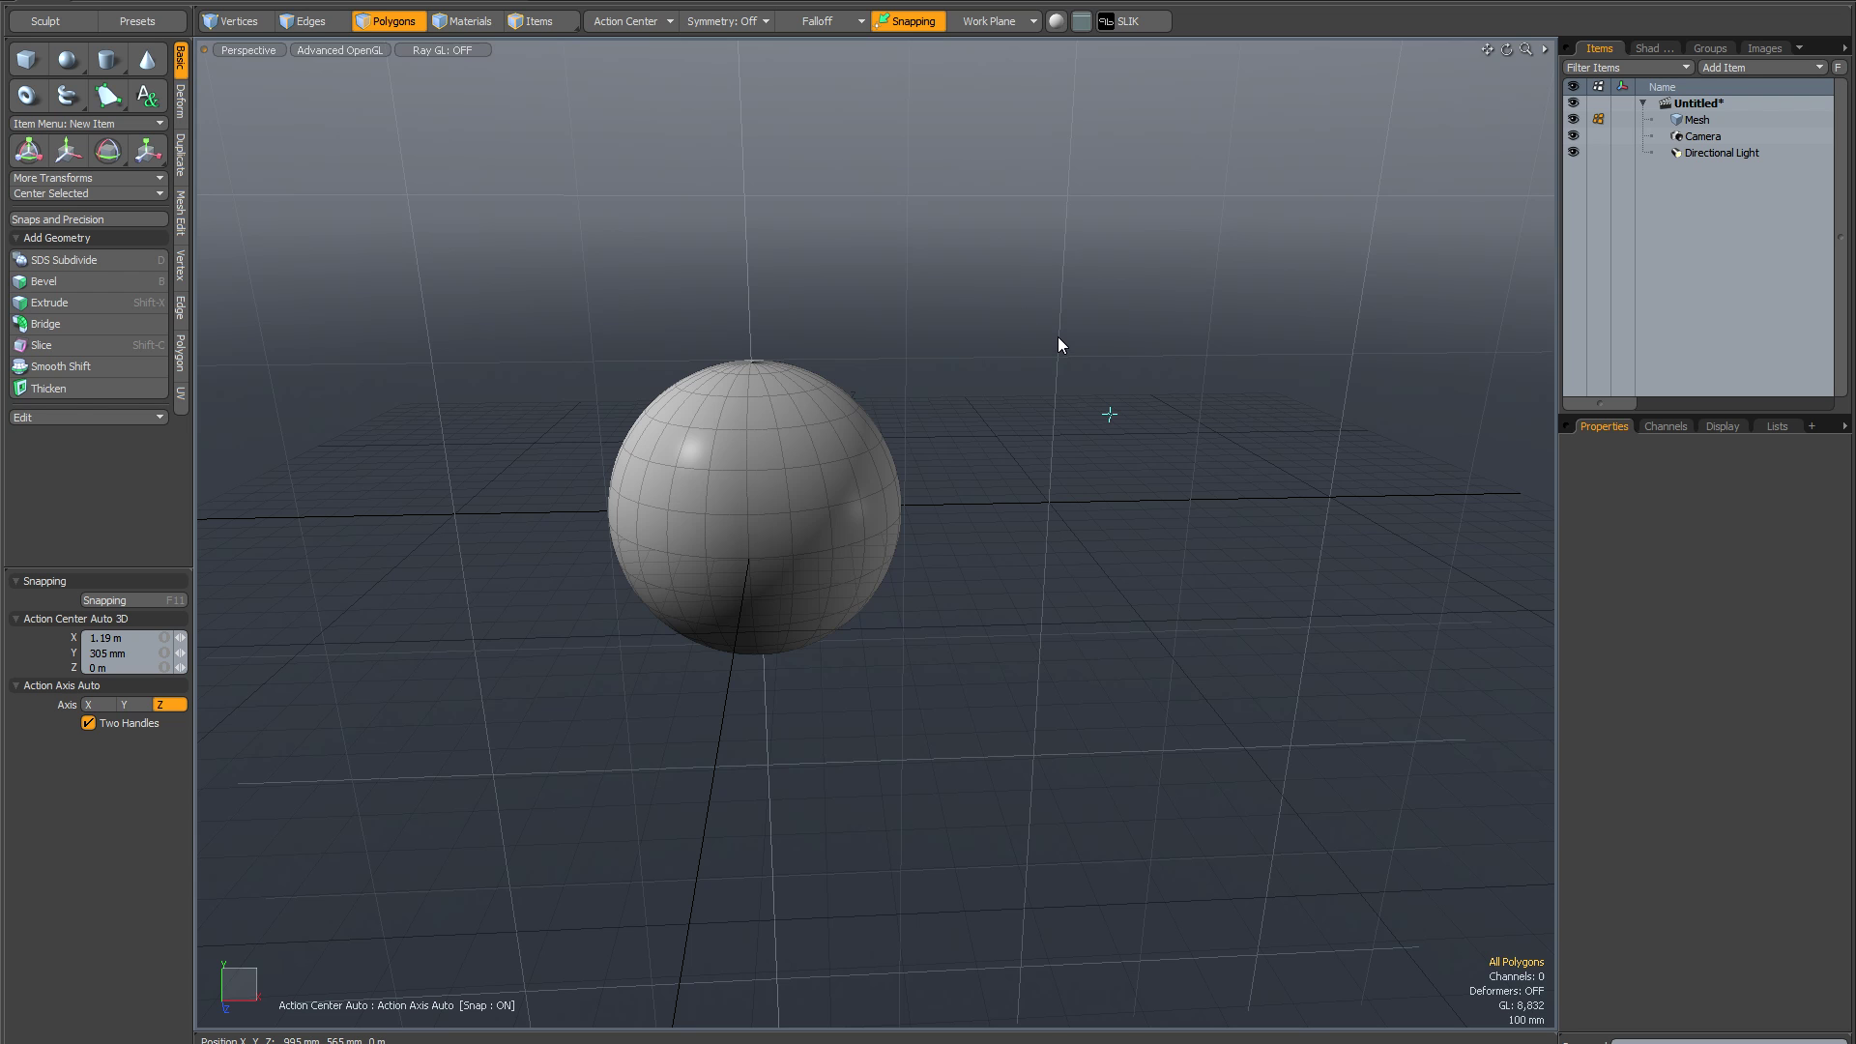
{"action": "key", "text": "space"}
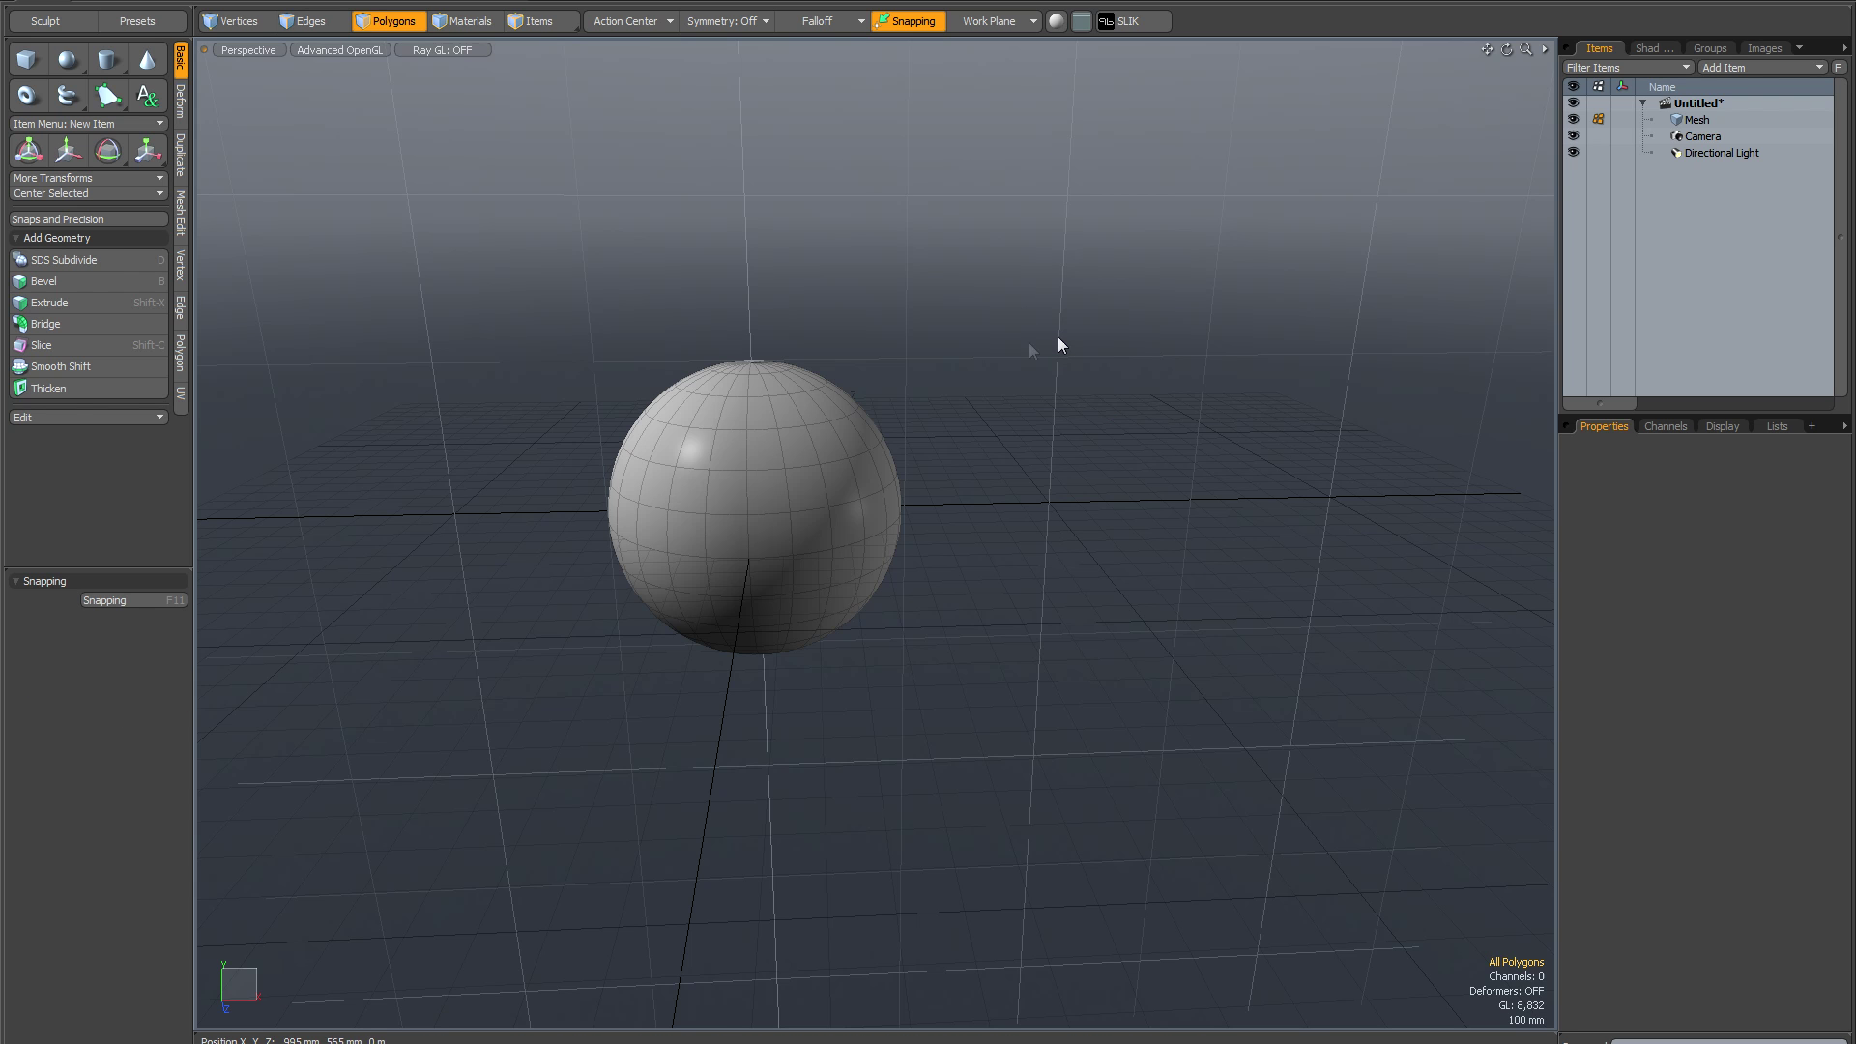
{"action": "left_click_drag", "start_coordinate": [373, 613], "coordinate": [219, 617], "text": "alt"}
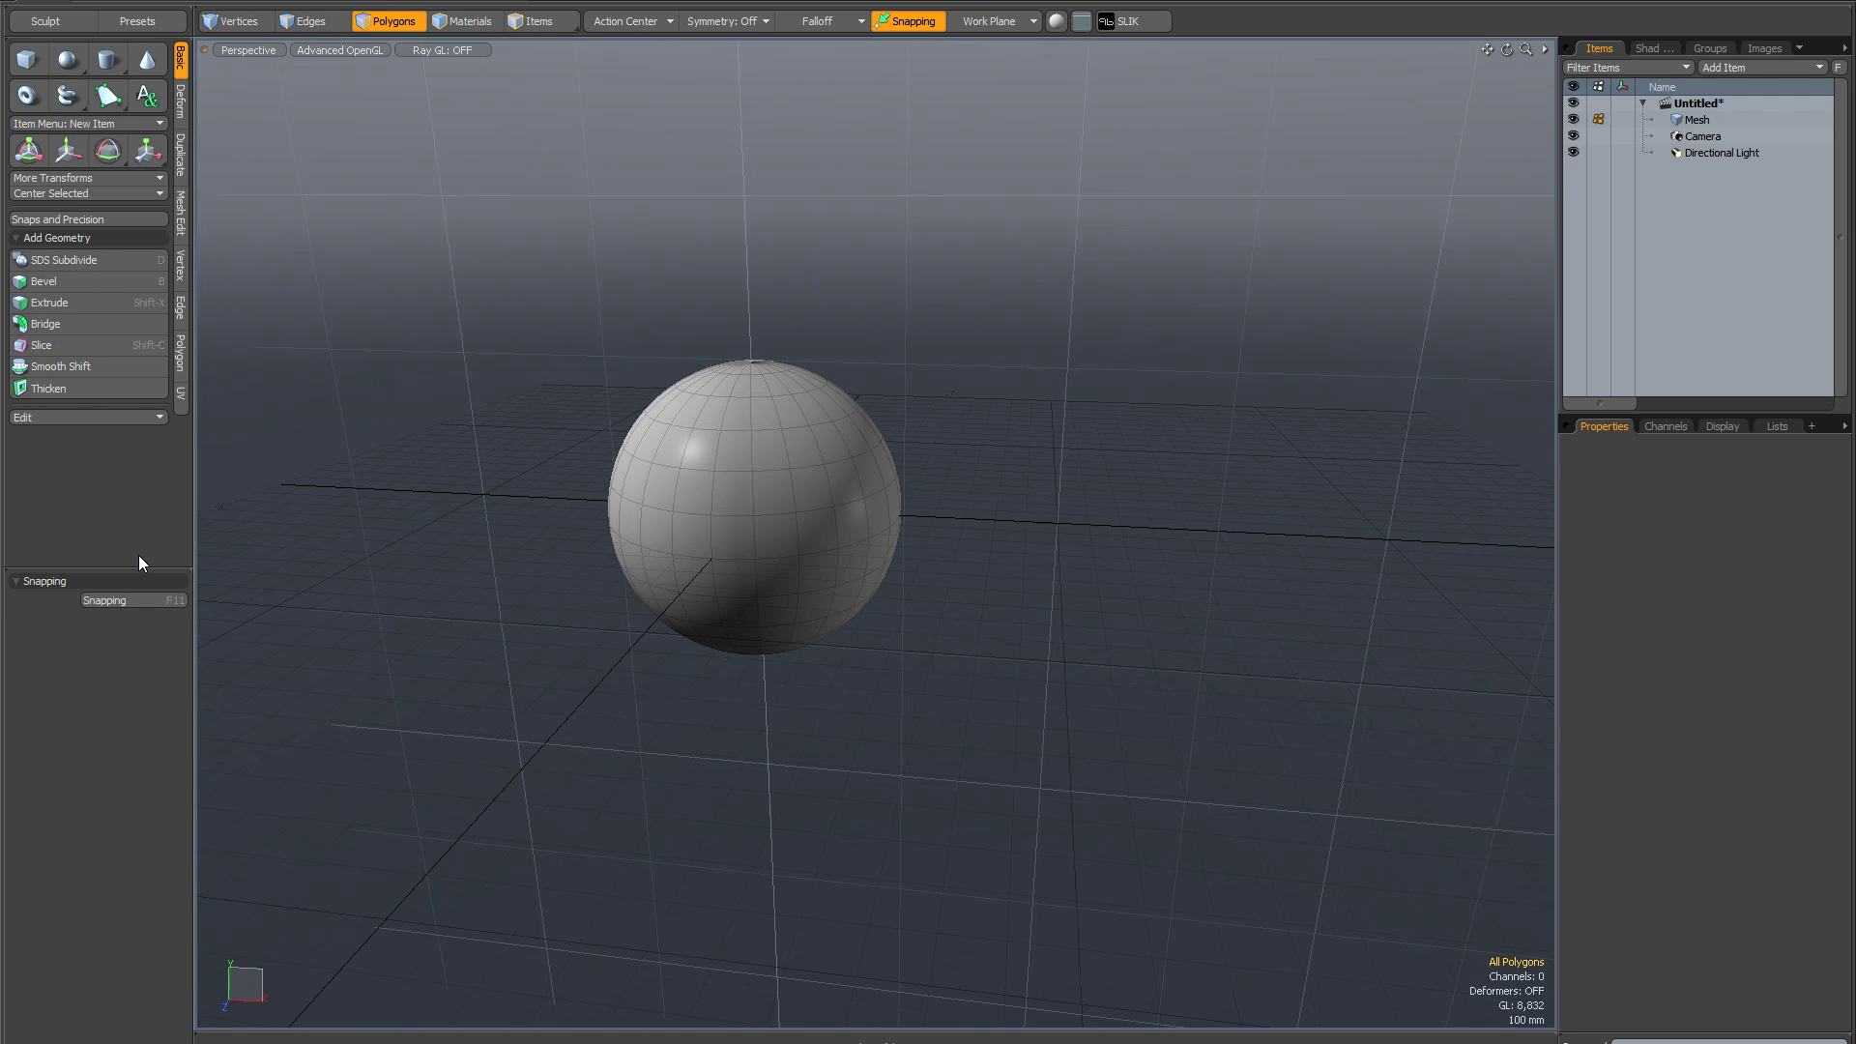
{"action": "left_click_drag", "start_coordinate": [288, 767], "coordinate": [783, 743], "text": "alt"}
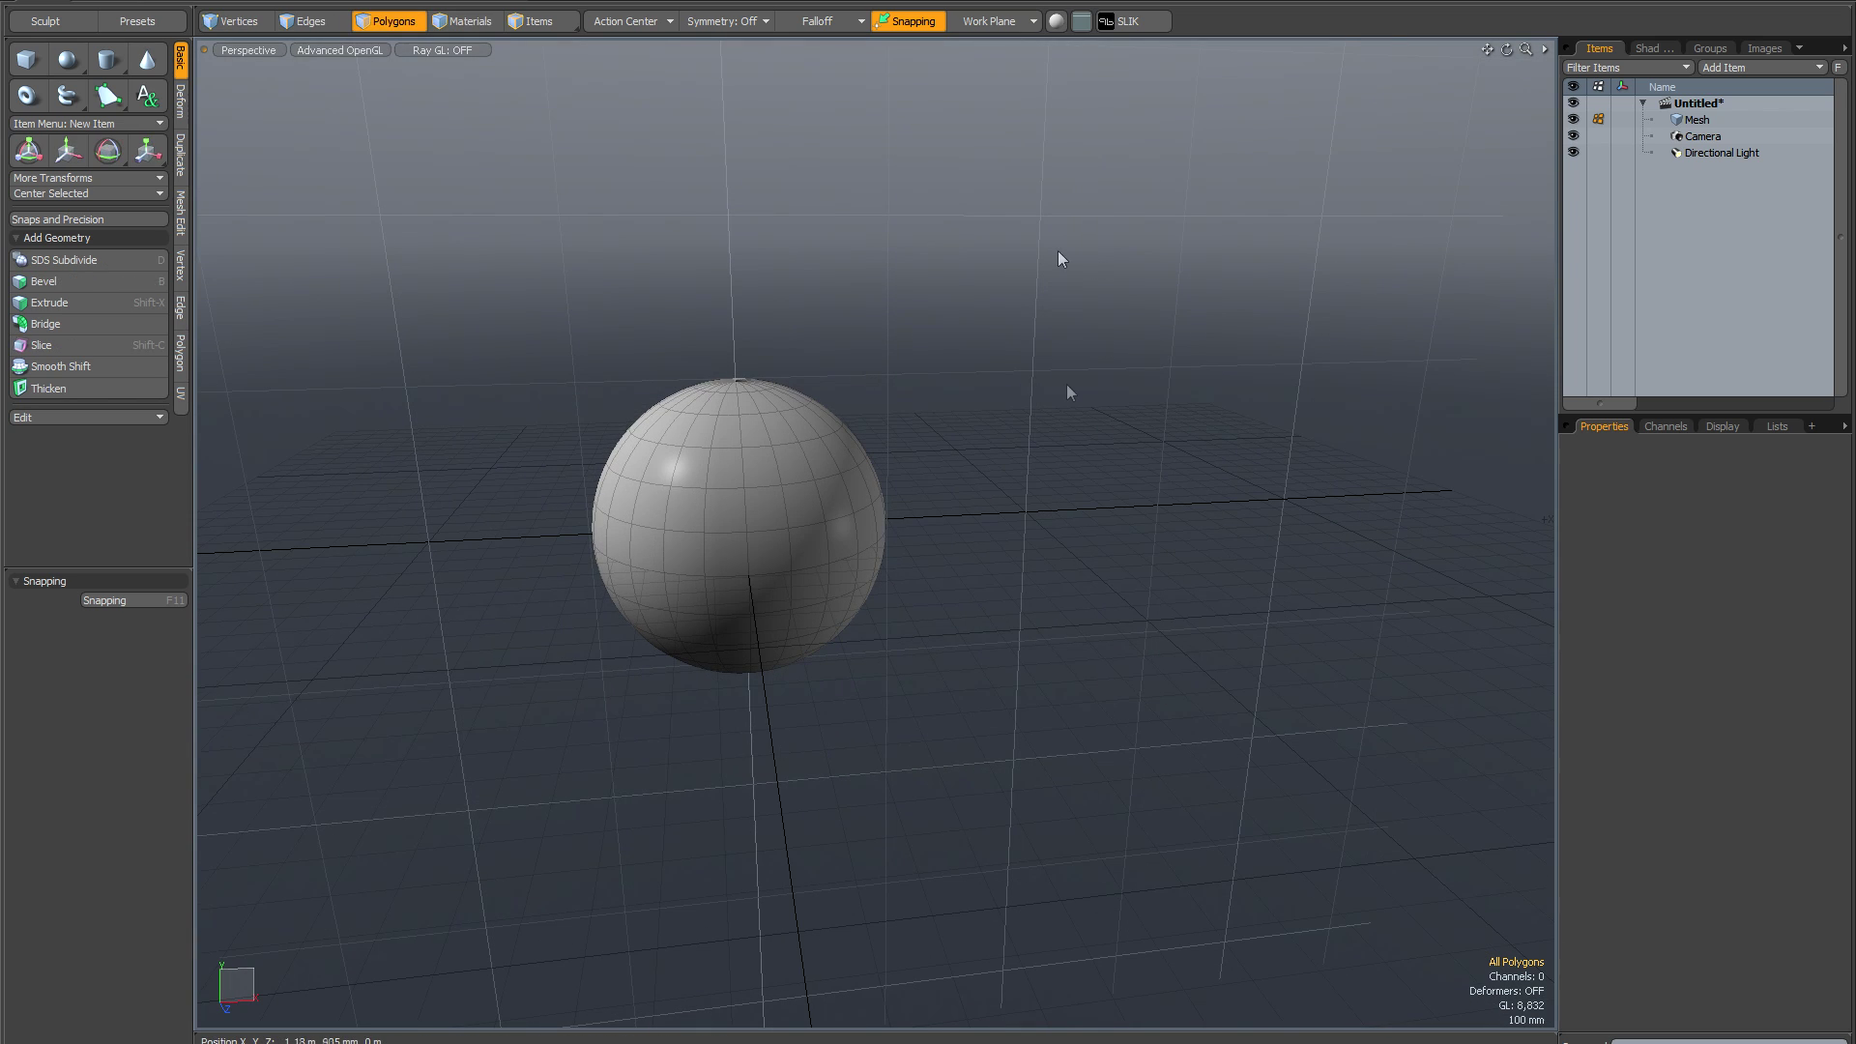
{"action": "left_click_drag", "start_coordinate": [1067, 386], "coordinate": [1002, 517], "text": "alt"}
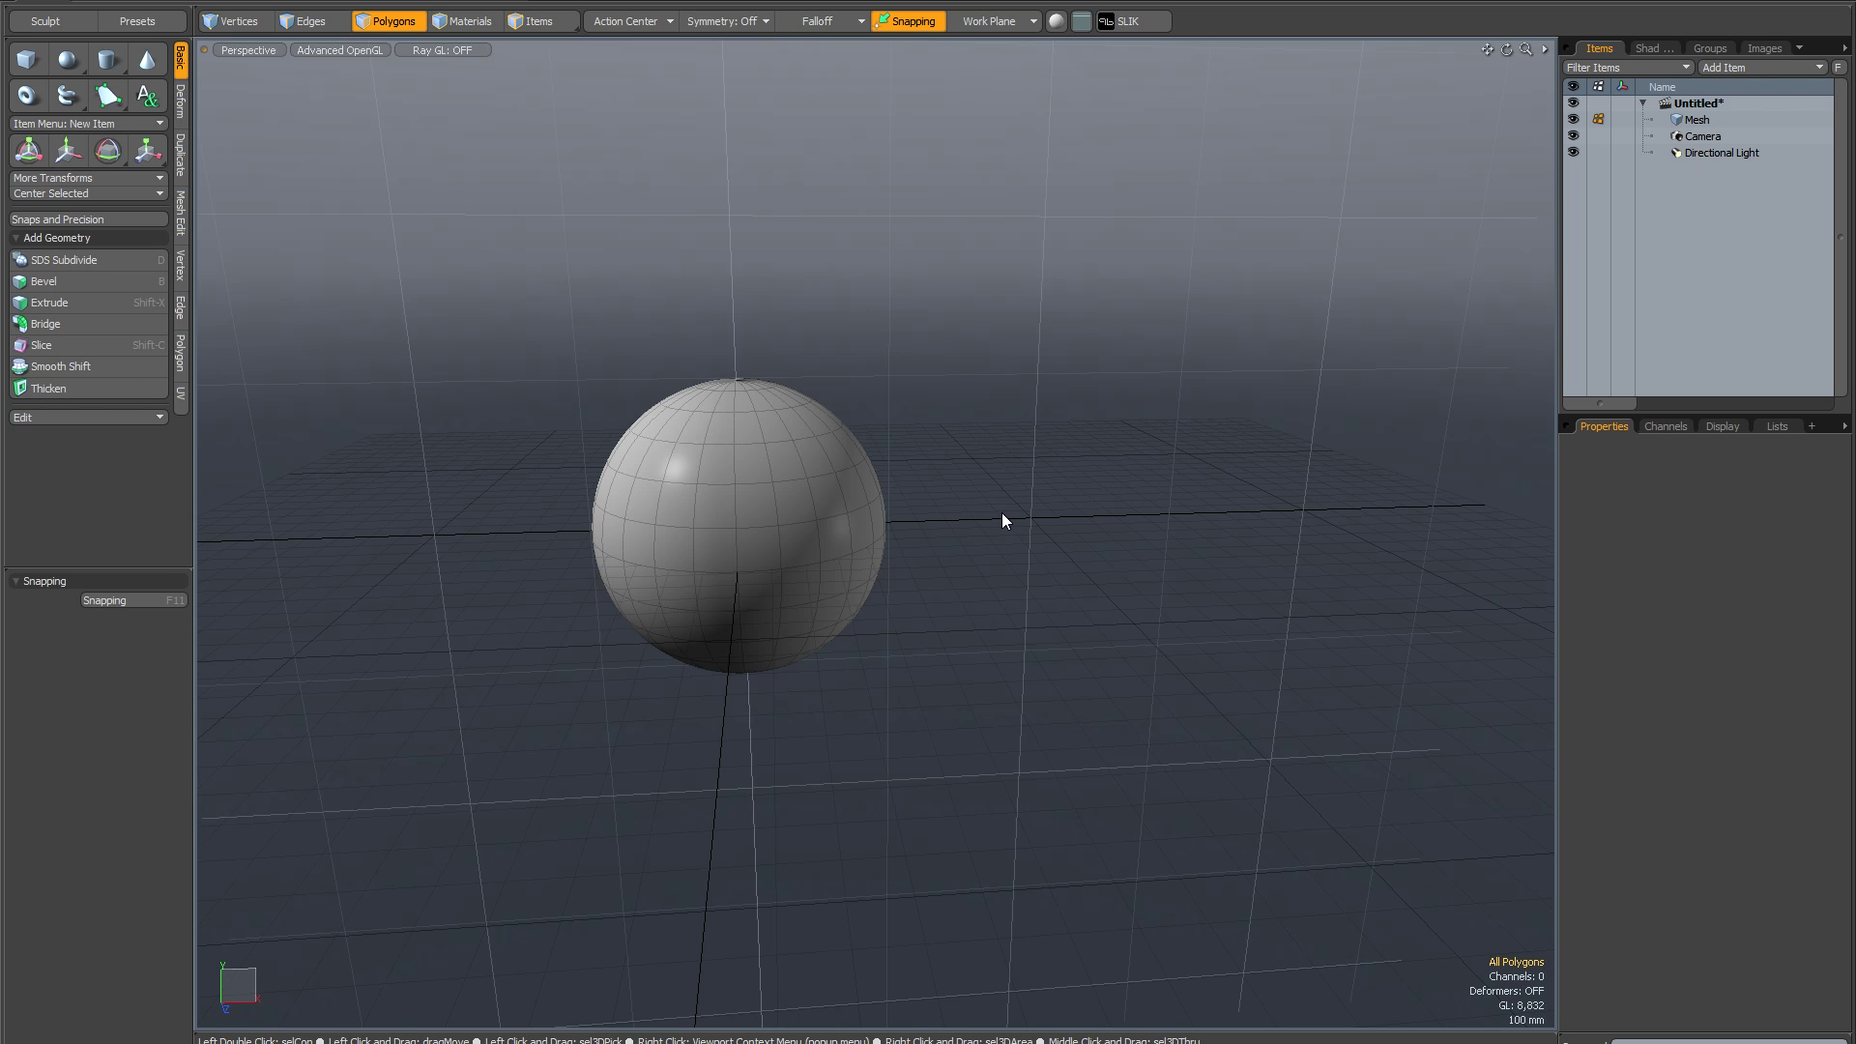
{"action": "left_click_drag", "start_coordinate": [1002, 520], "coordinate": [924, 526], "text": "alt"}
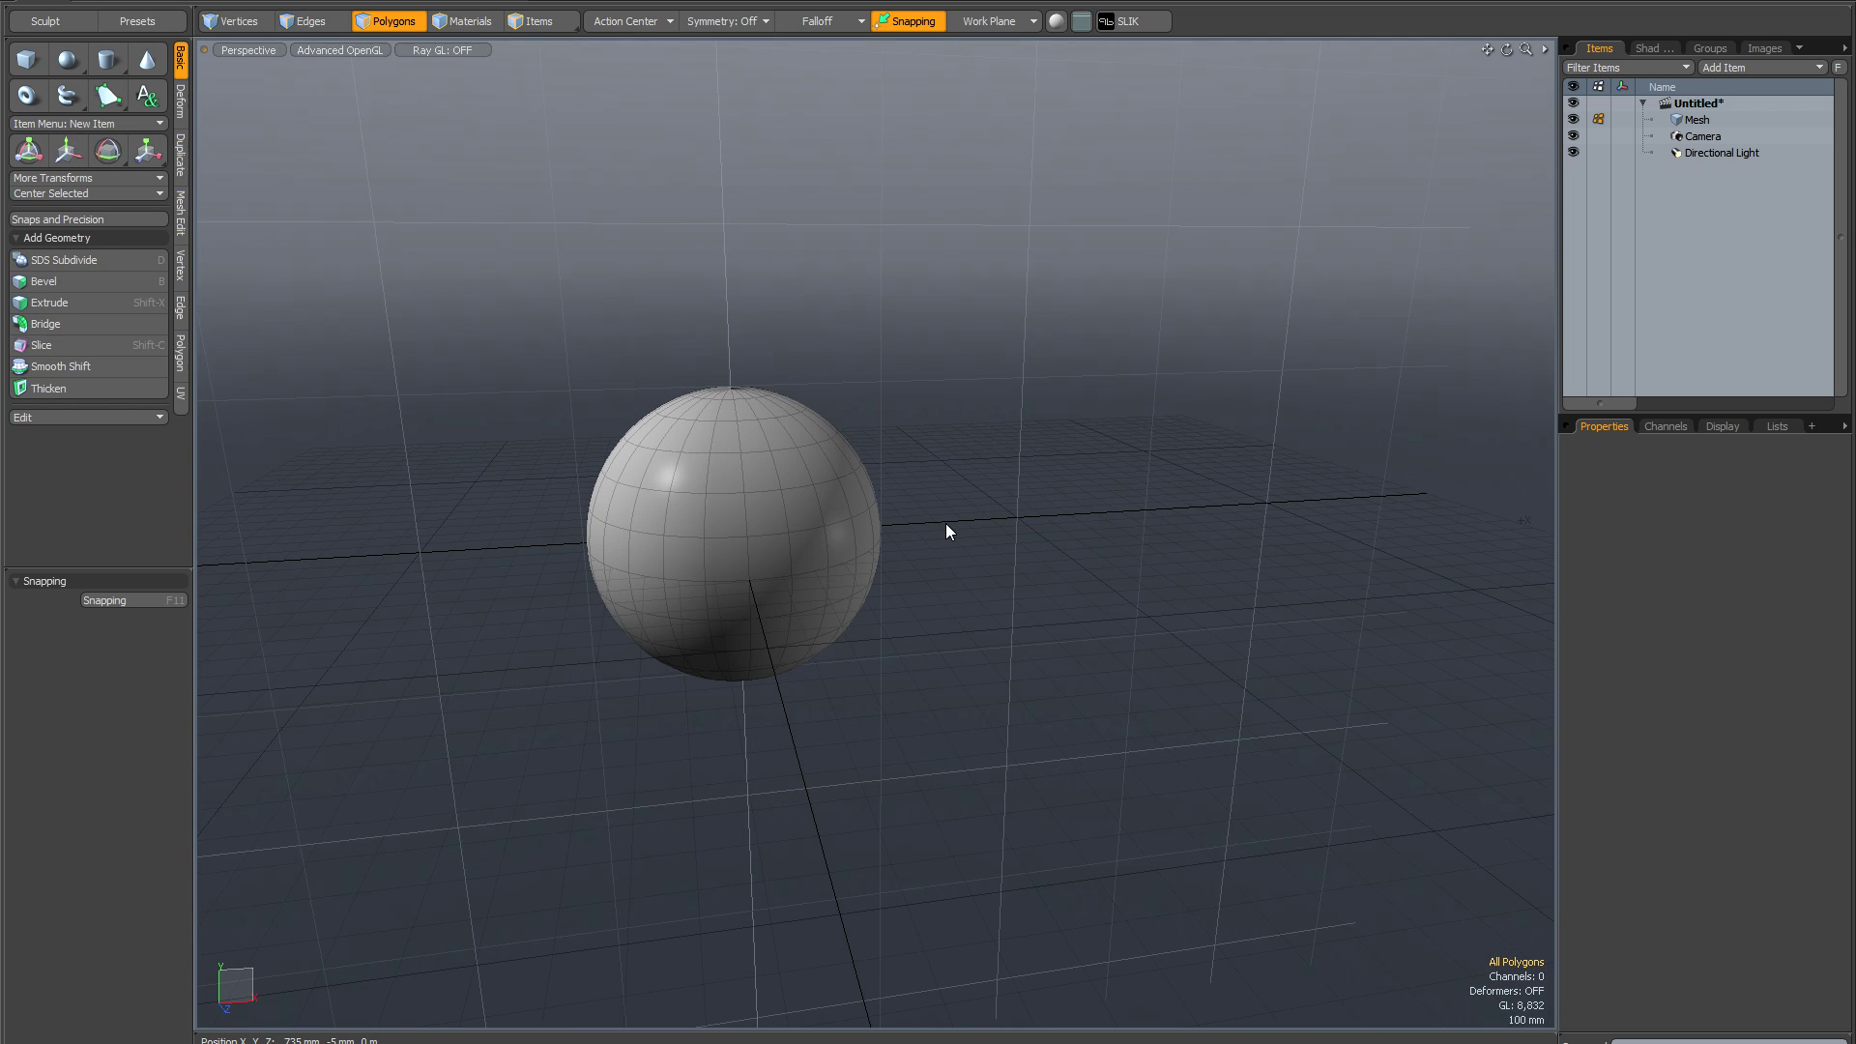
{"action": "mouse_move", "coordinate": [959, 525]}
{"action": "left_mouse_down", "text": "alt"}
{"action": "mouse_move", "coordinate": [938, 524]}
{"action": "mouse_move", "coordinate": [986, 513]}
{"action": "mouse_move", "coordinate": [982, 534]}
{"action": "mouse_move", "coordinate": [945, 535]}
{"action": "mouse_move", "coordinate": [963, 538]}
{"action": "left_mouse_up", "text": "alt"}
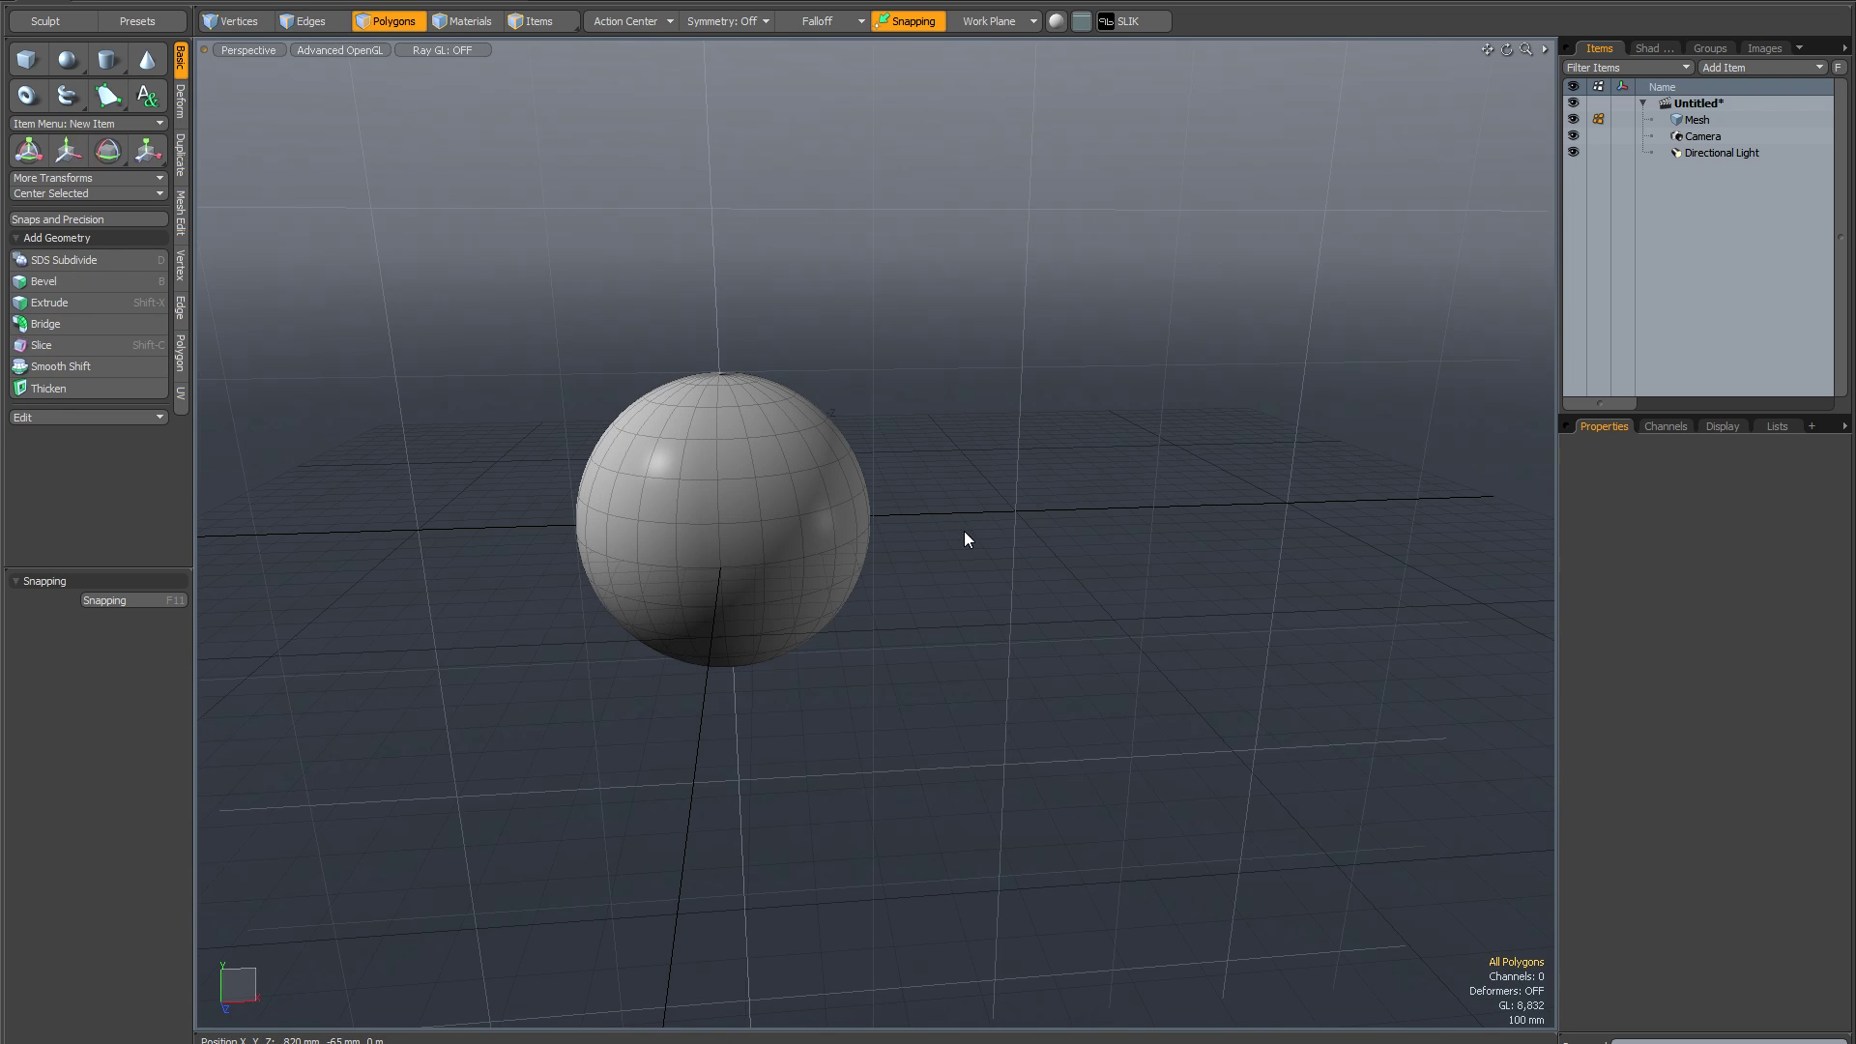
Set pivots to show for selected items in the viewport and select the Mesh item
{"action": "key", "text": "o"}
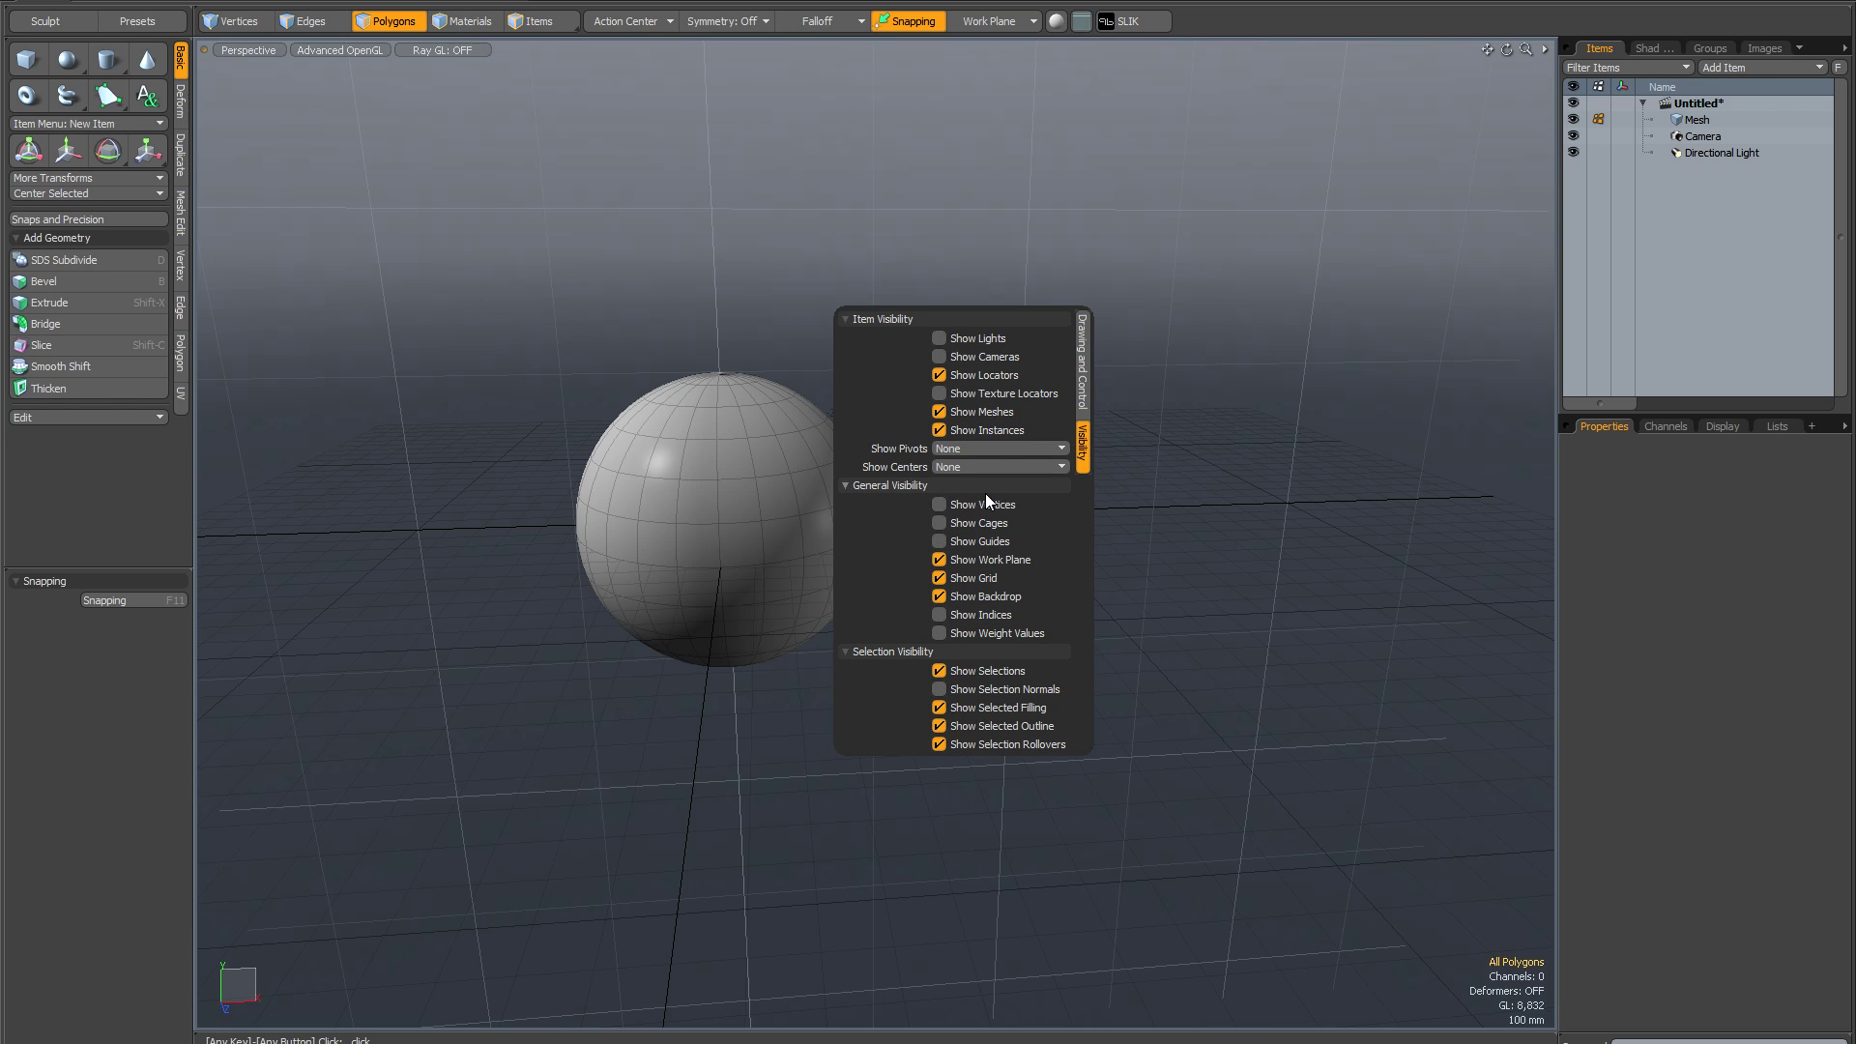
{"action": "left_click", "coordinate": [1001, 448]}
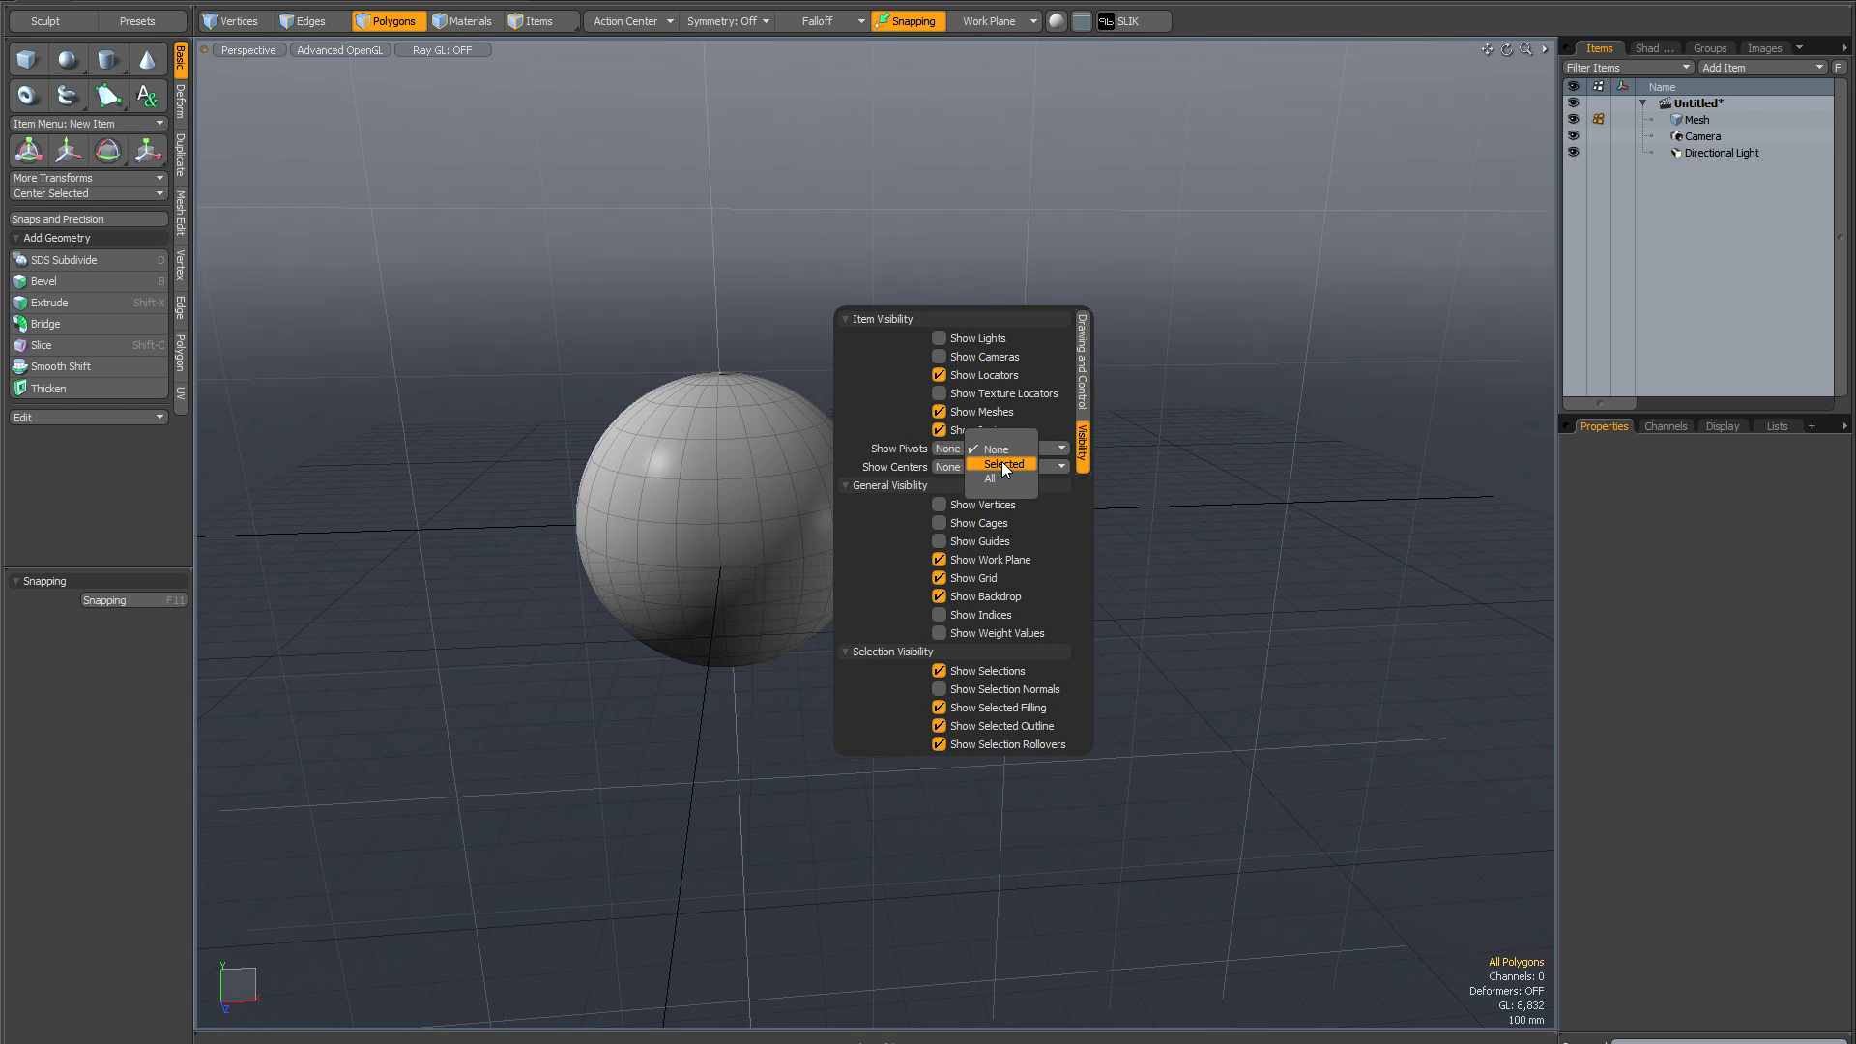
{"action": "left_click", "coordinate": [1001, 464]}
{"action": "left_click", "coordinate": [1696, 119]}
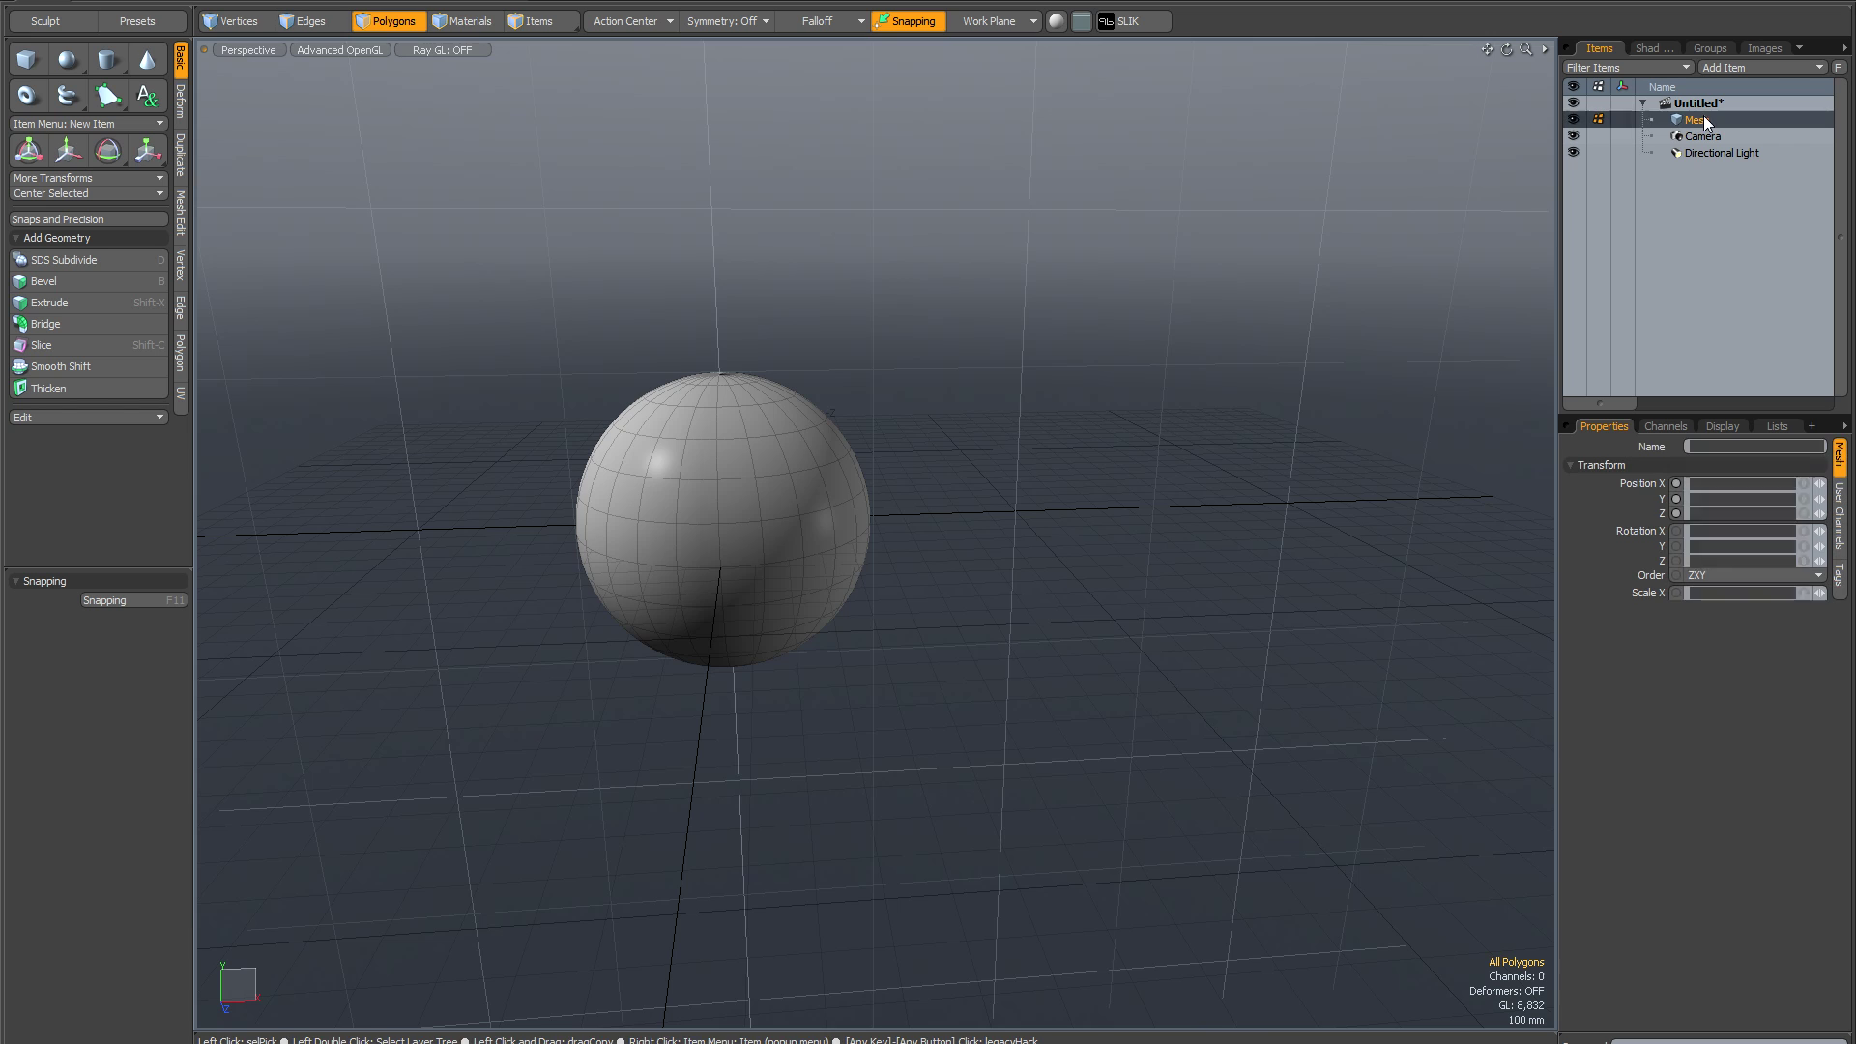
{"action": "left_click_drag", "start_coordinate": [1220, 379], "coordinate": [1206, 375], "text": "alt"}
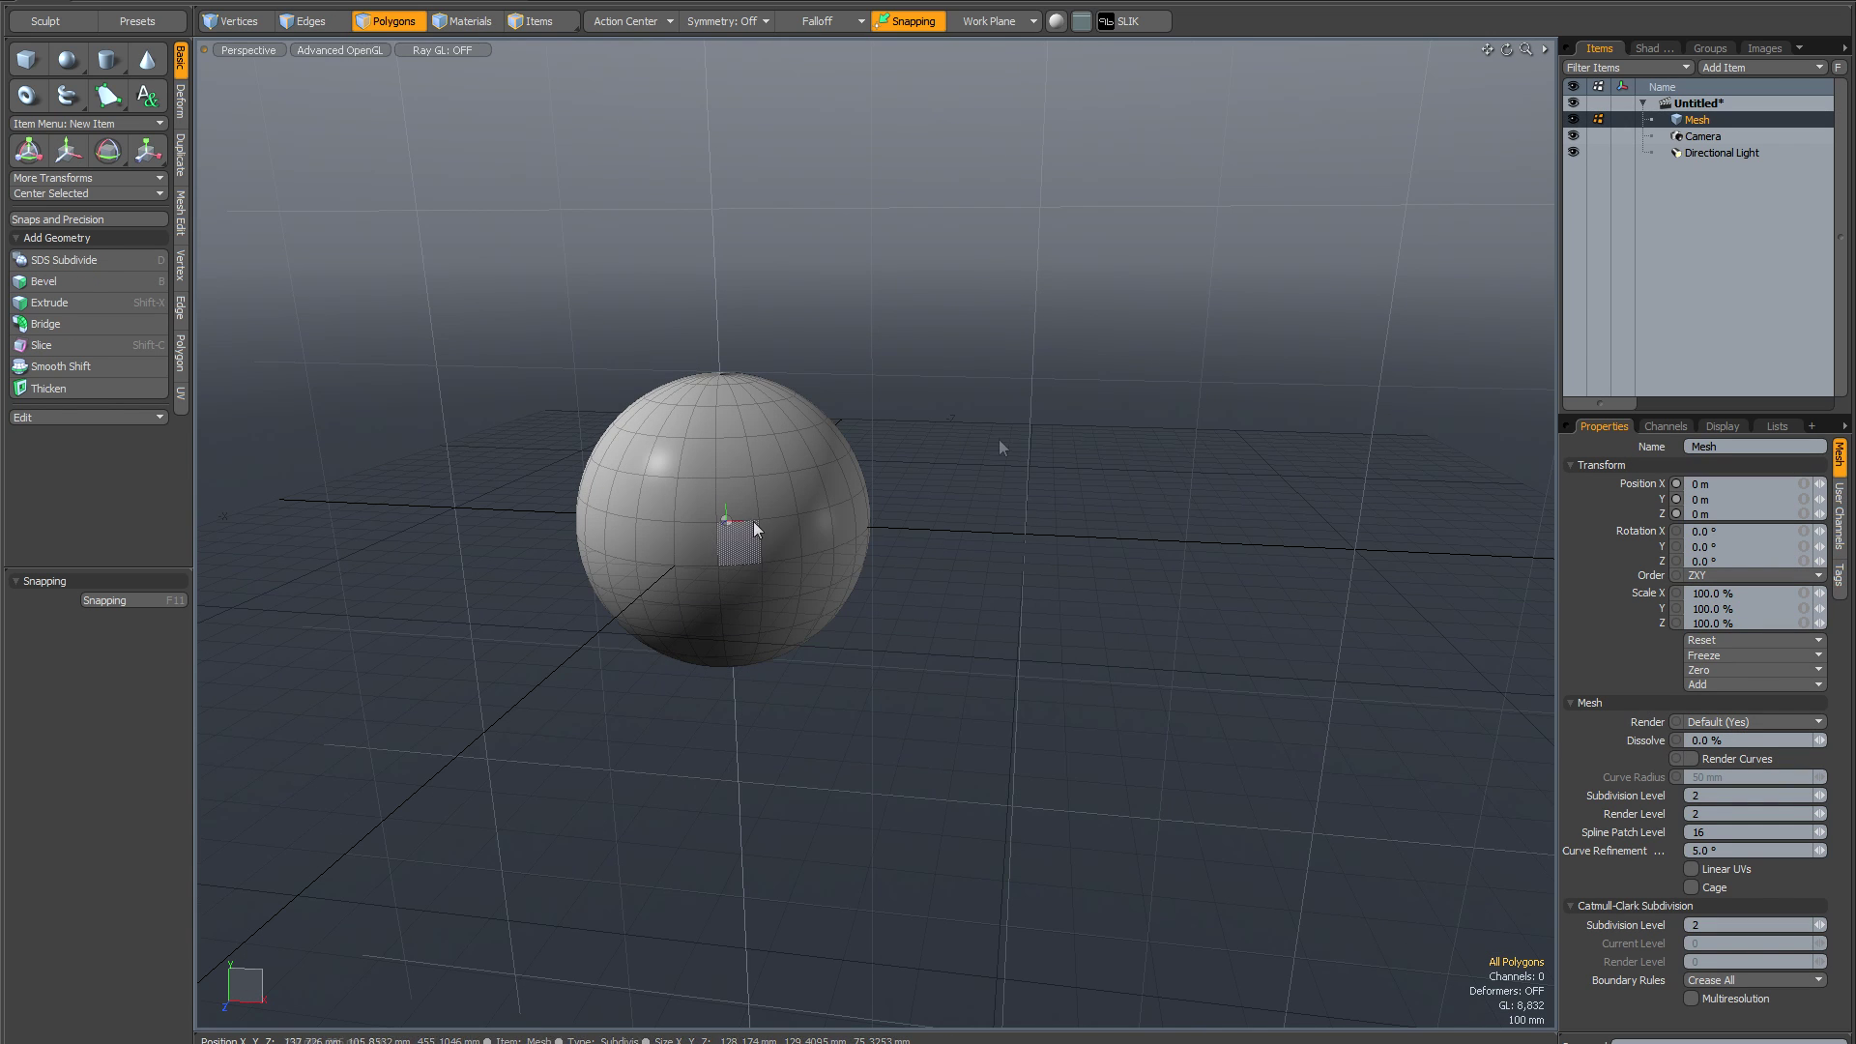
{"action": "left_click_drag", "start_coordinate": [999, 439], "coordinate": [1024, 485], "text": "alt"}
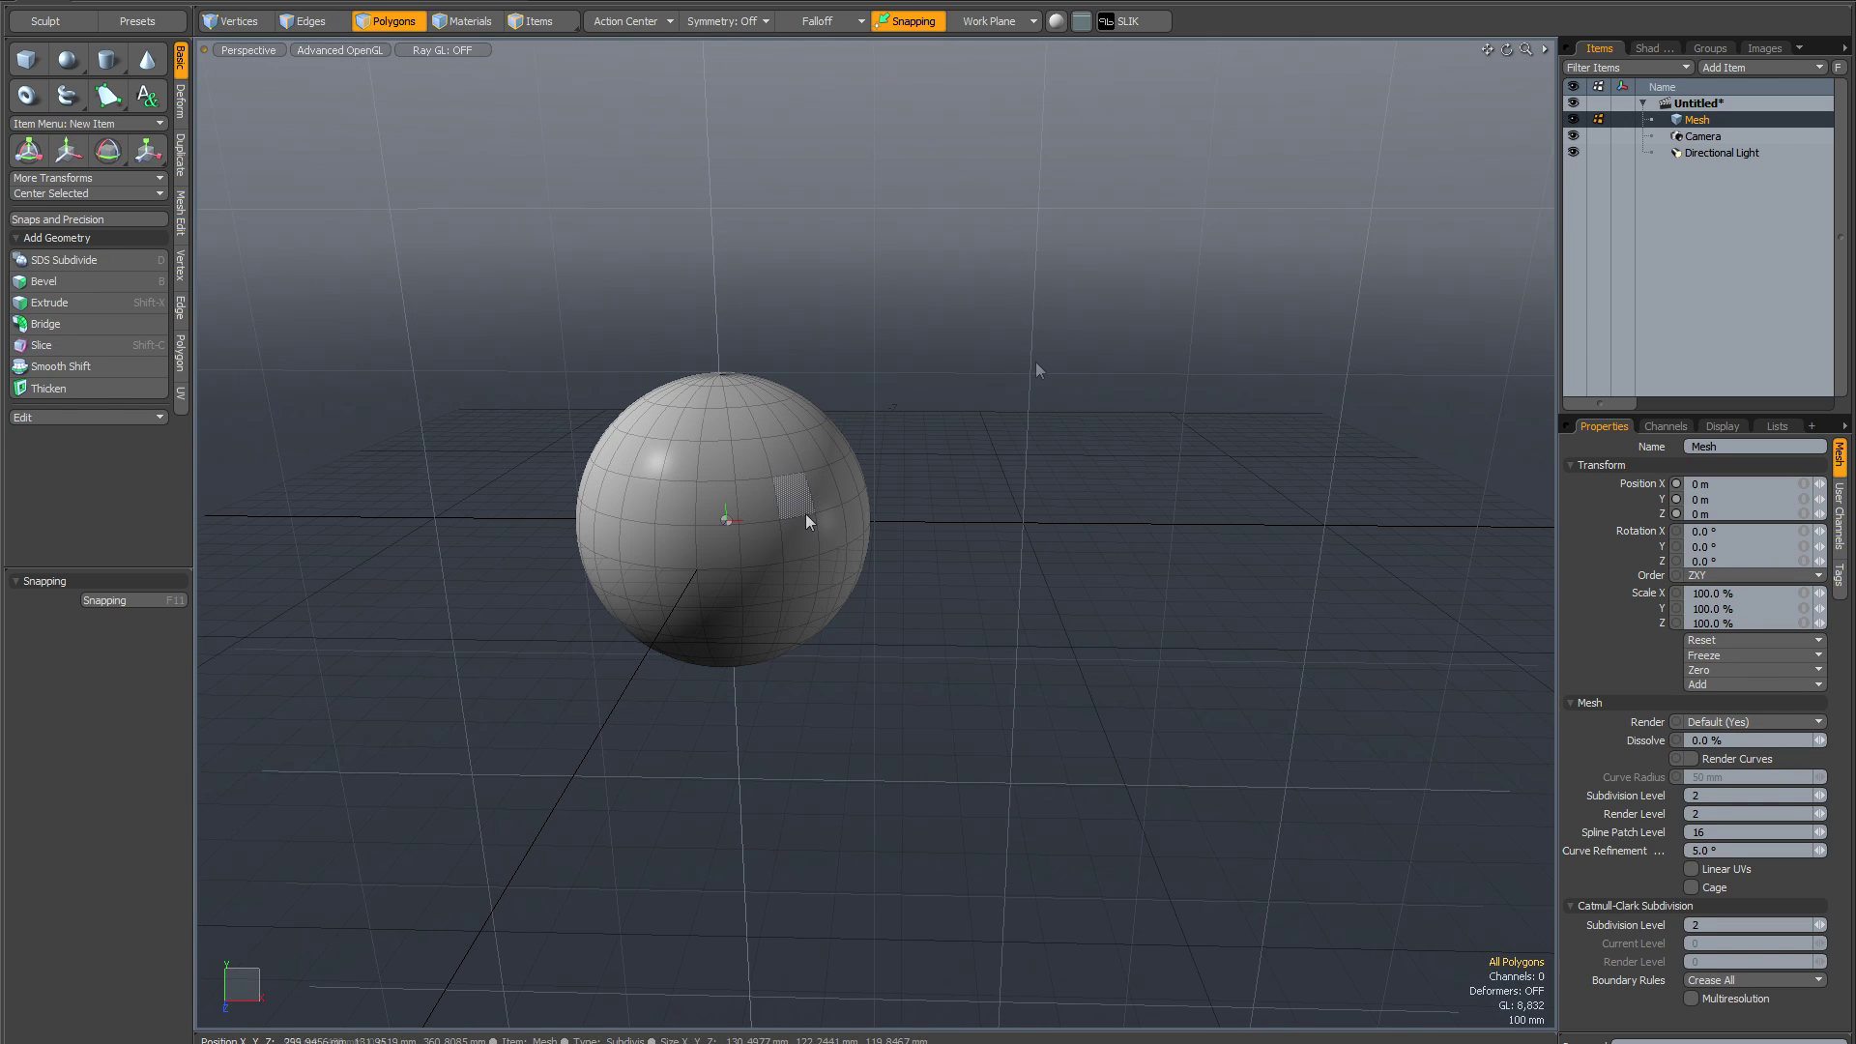
Switch to Pivot mode and move the mesh's pivot freehand to about X 875 mm, Y 365 mm
{"action": "left_click", "coordinate": [544, 22]}
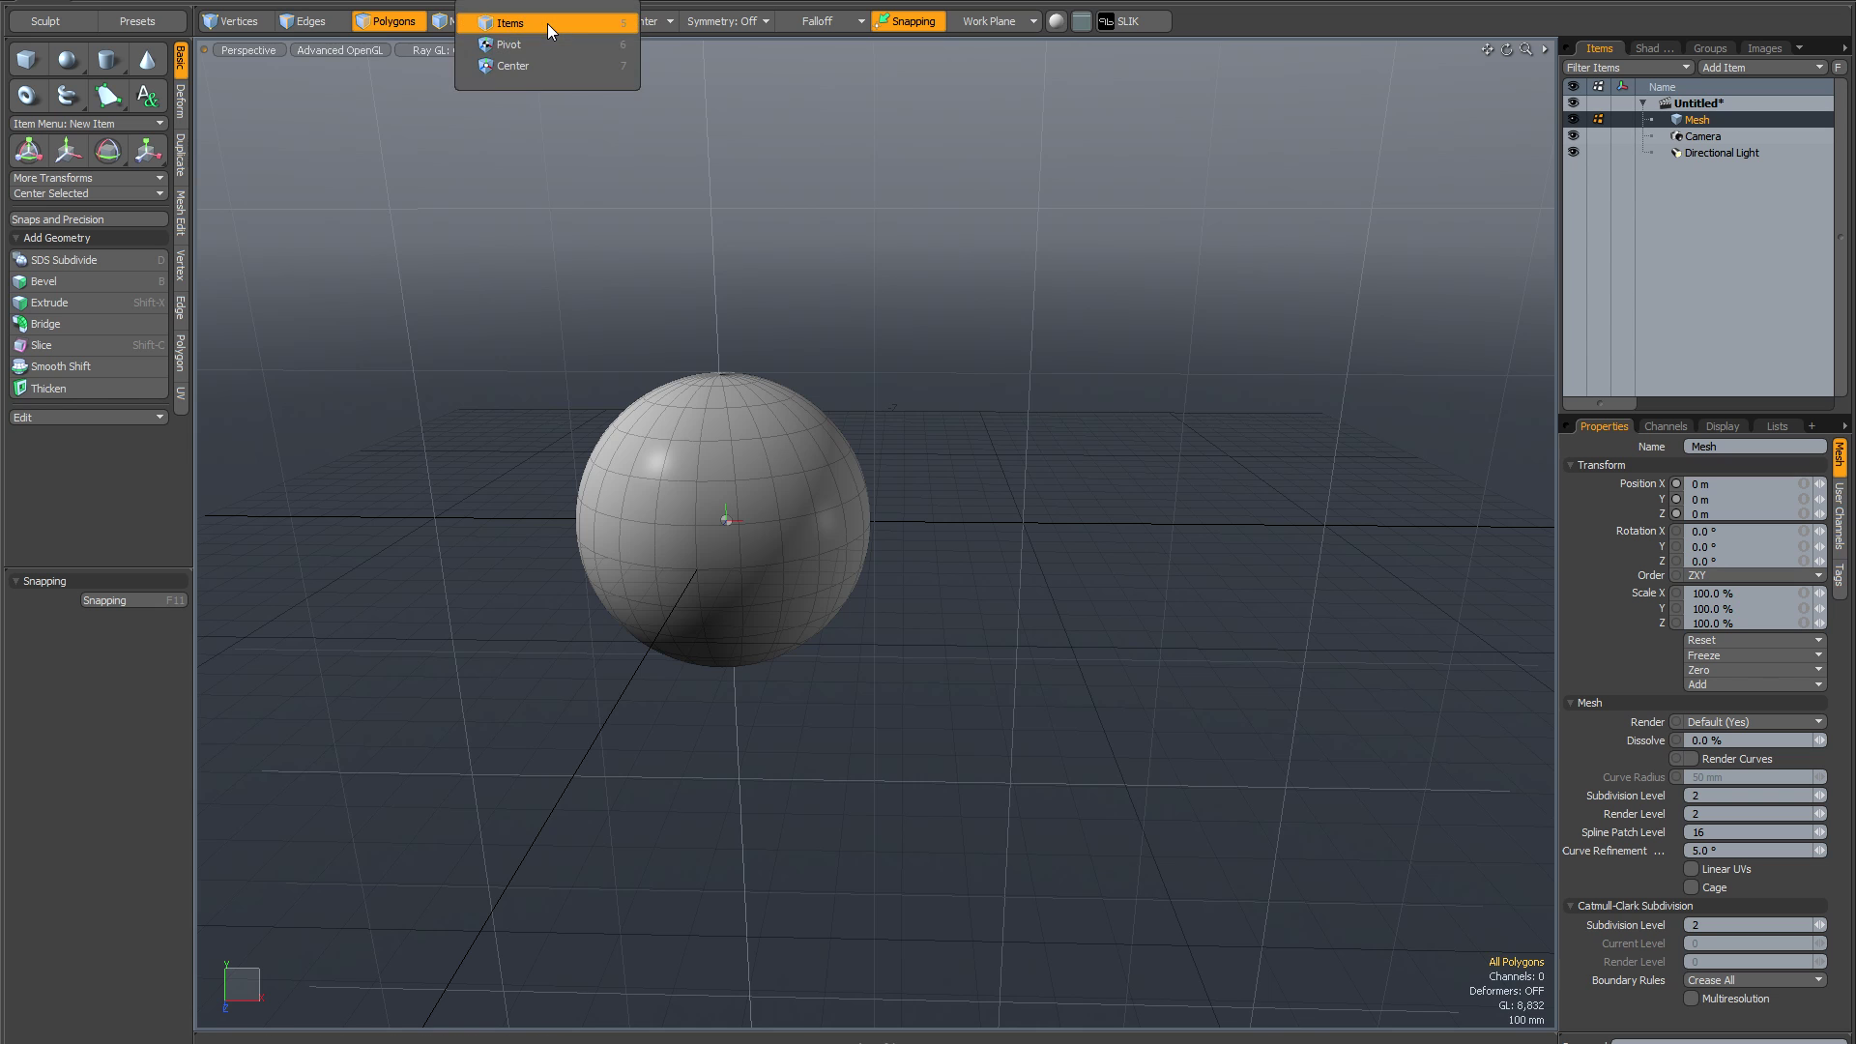
{"action": "left_click", "coordinate": [545, 44]}
{"action": "left_click_drag", "start_coordinate": [1103, 426], "coordinate": [1016, 478], "text": "alt"}
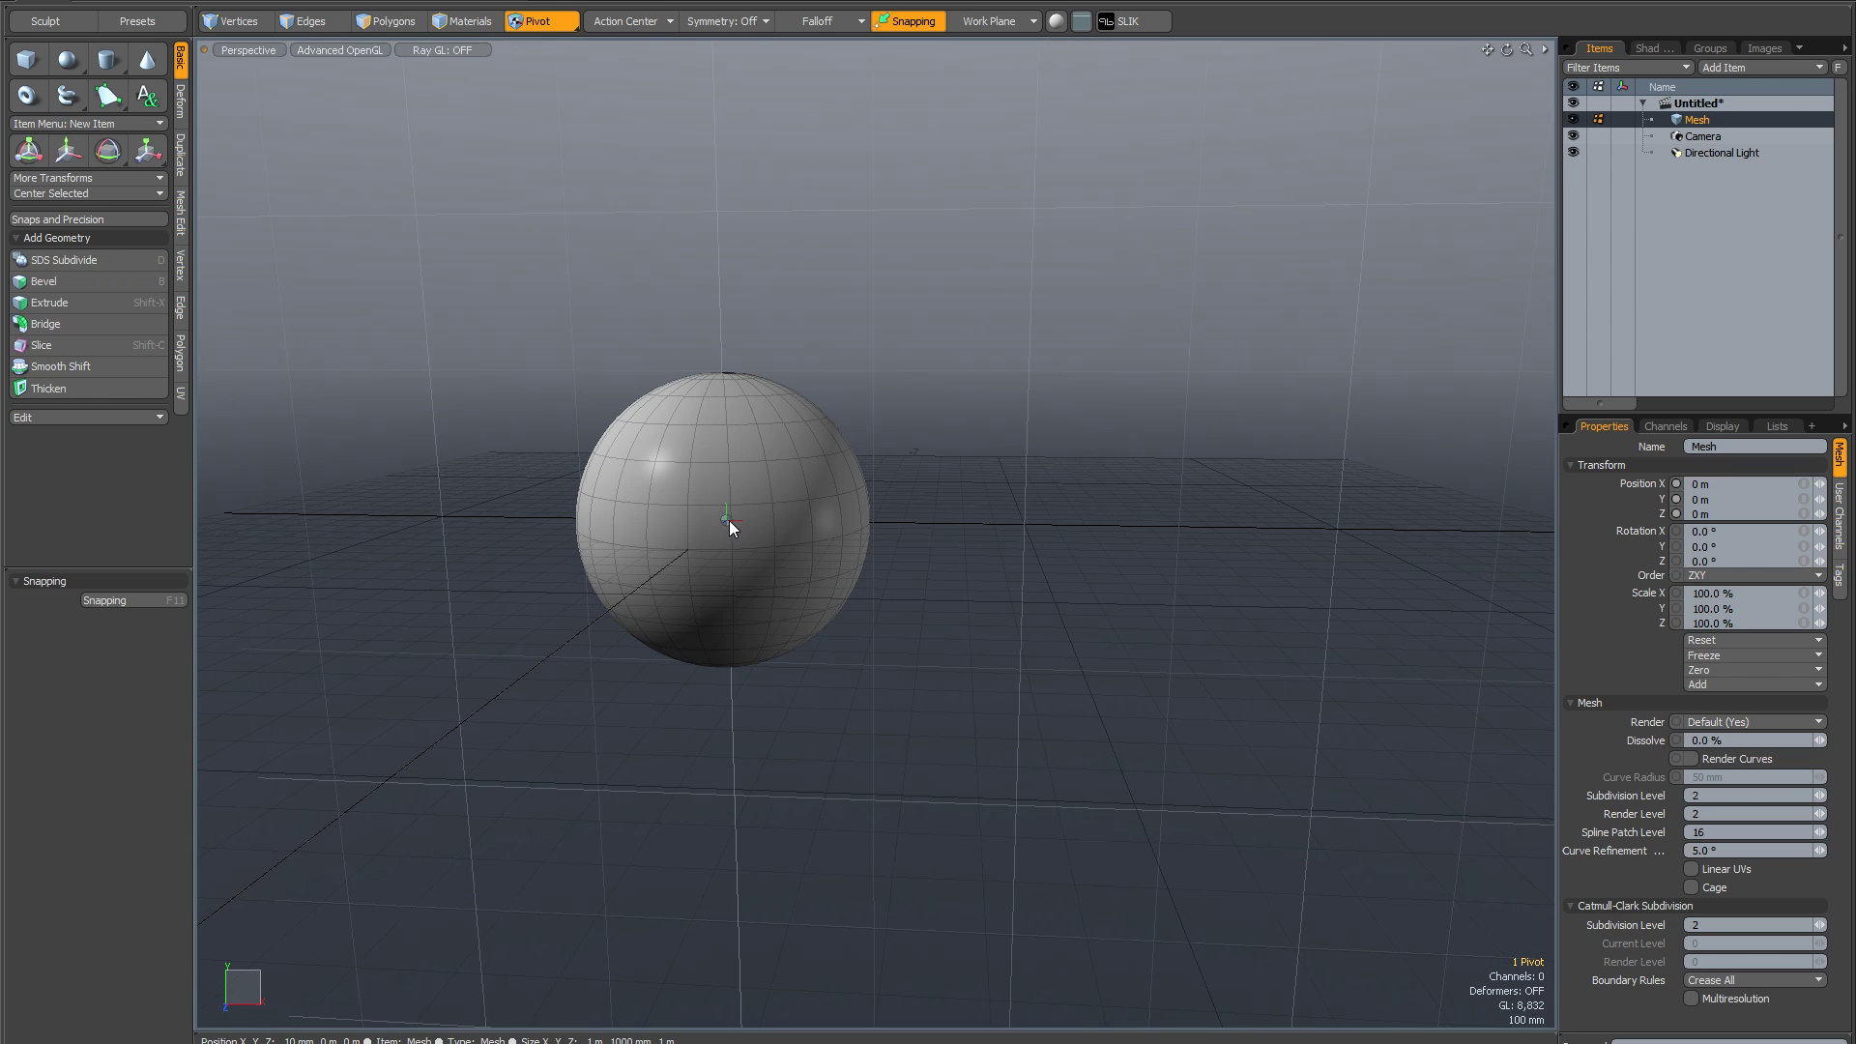
{"action": "left_click_drag", "start_coordinate": [920, 547], "coordinate": [1044, 567], "text": "alt"}
{"action": "key", "text": "w"}
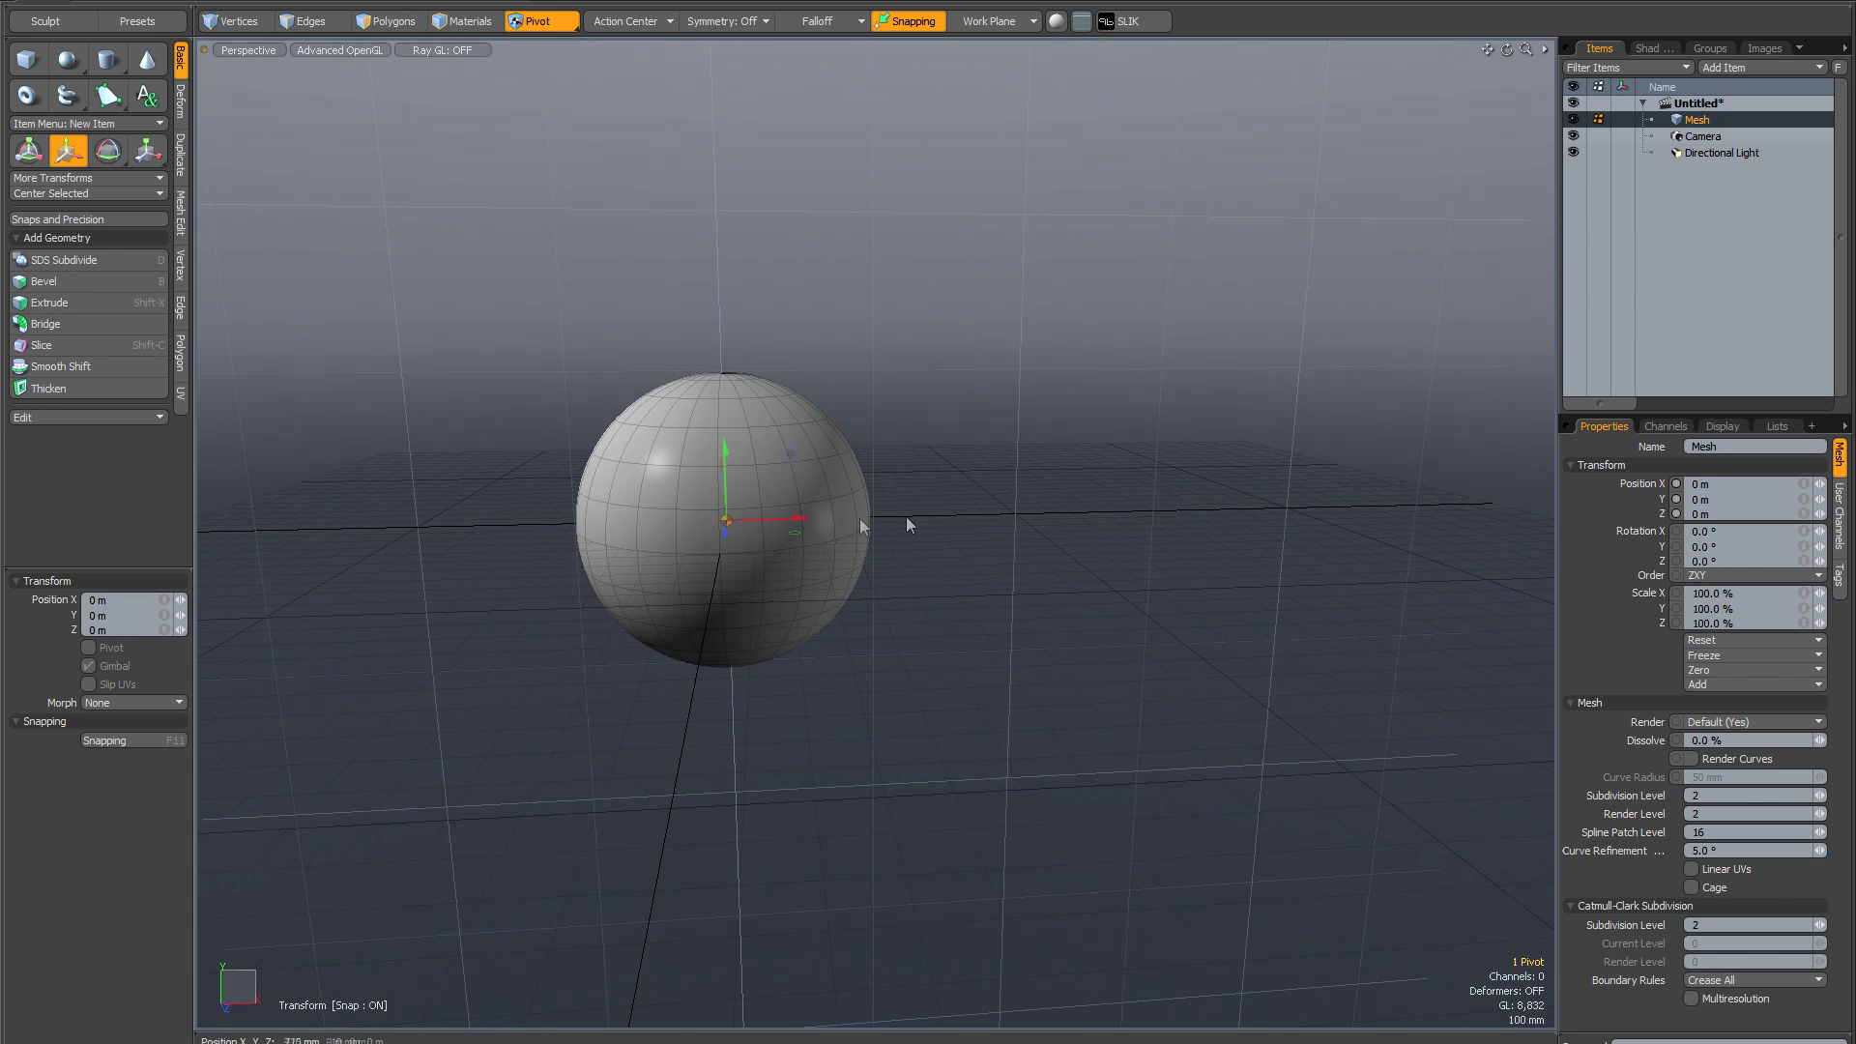
{"action": "left_click_drag", "start_coordinate": [795, 451], "coordinate": [1049, 344]}
Set the snapping mode to Grid, snap the pivot to a grid point outside the sphere, and return to polygon mode
{"action": "key", "text": "F11"}
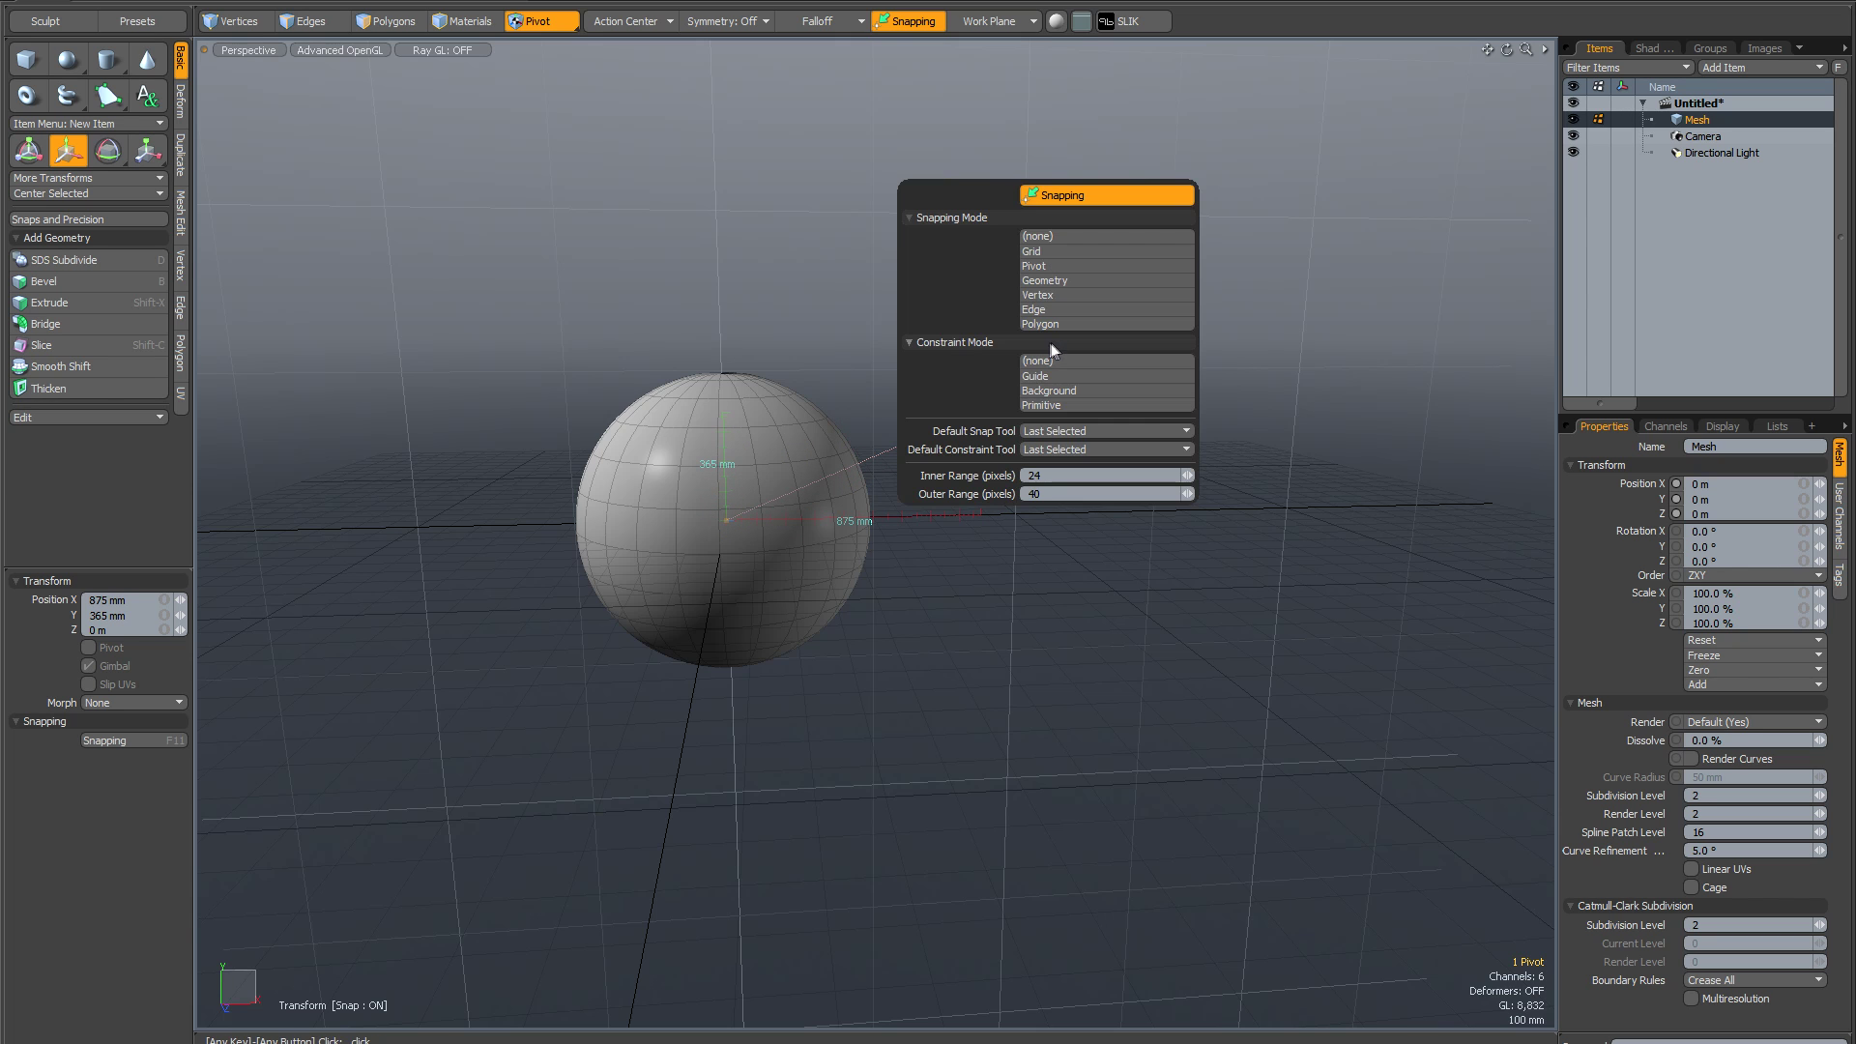
{"action": "left_click", "coordinate": [1068, 252]}
{"action": "mouse_move", "coordinate": [1053, 344]}
{"action": "left_mouse_down"}
{"action": "mouse_move", "coordinate": [1087, 331]}
{"action": "mouse_move", "coordinate": [1088, 302]}
{"action": "mouse_move", "coordinate": [1140, 361]}
{"action": "mouse_move", "coordinate": [1052, 344]}
{"action": "left_mouse_up"}
{"action": "left_click_drag", "start_coordinate": [1189, 484], "coordinate": [1007, 440], "text": "alt"}
{"action": "key", "text": "space"}
{"action": "key", "text": "3"}
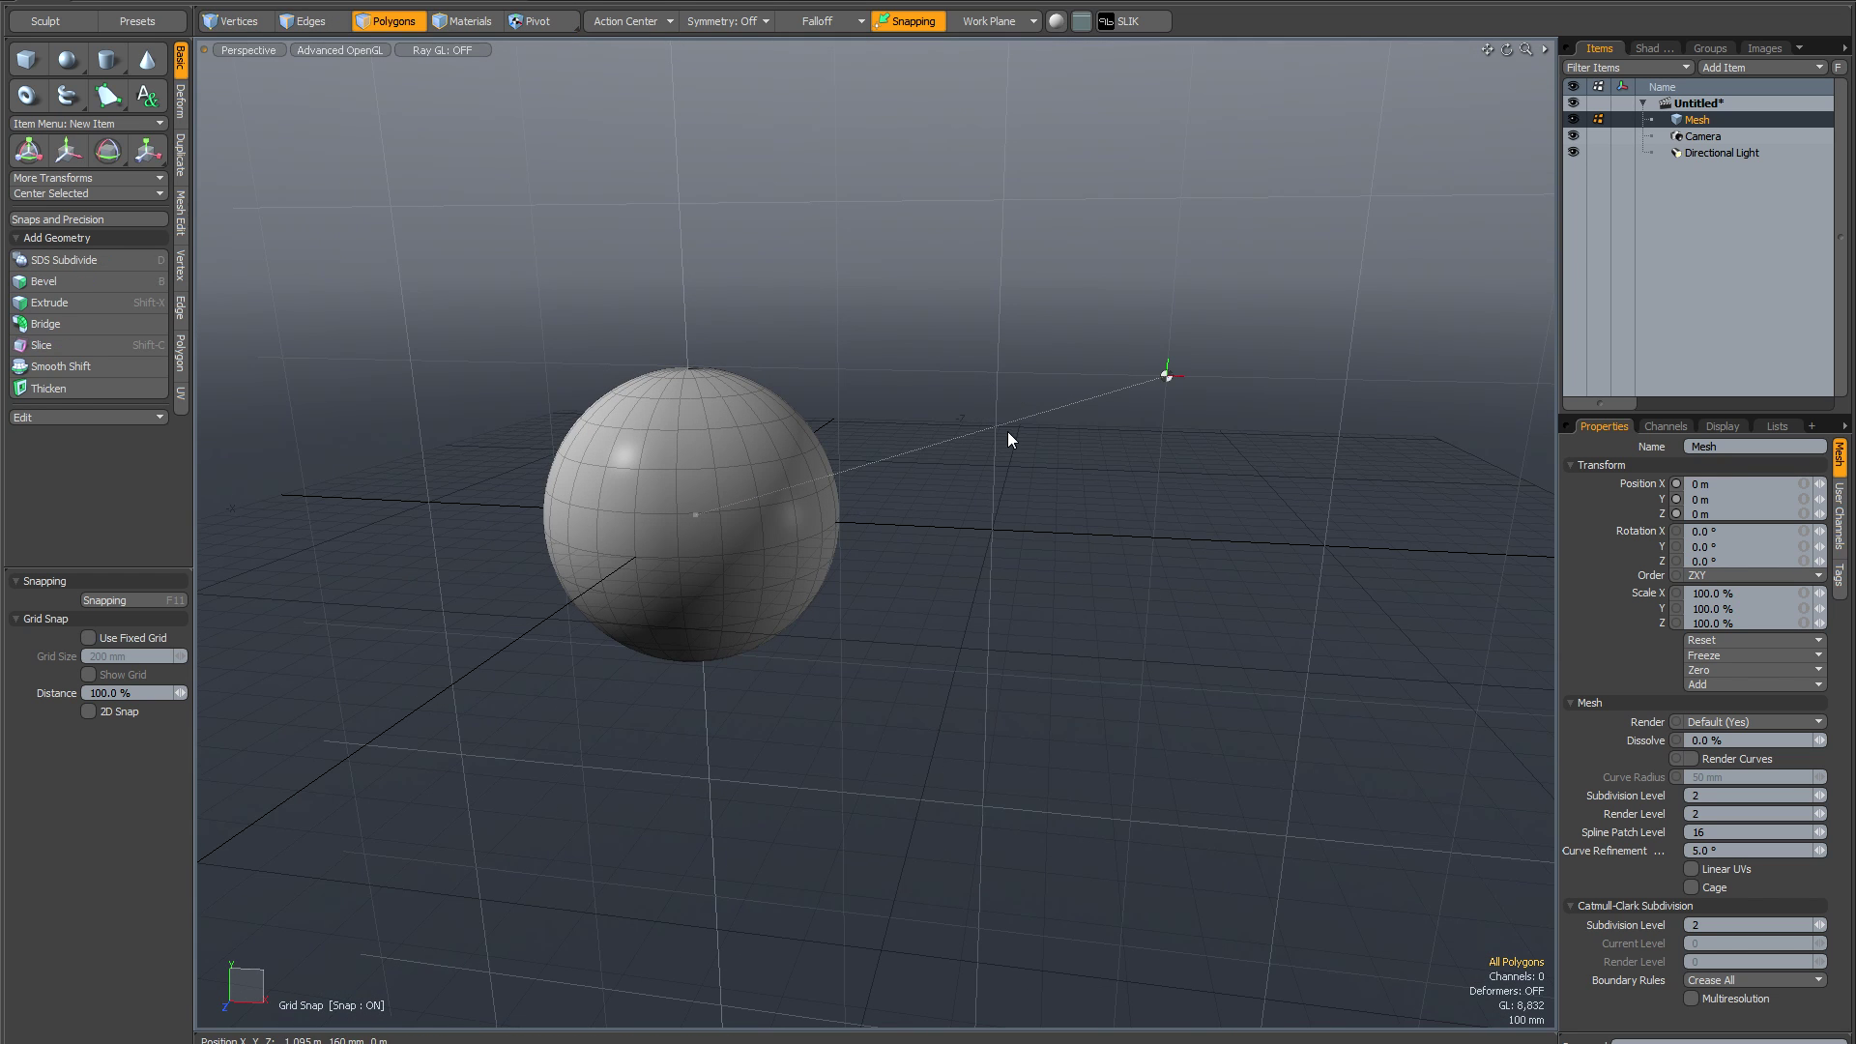
Set the action center to Pivot and rotate the sphere's polygons slightly about the offset pivot
{"action": "left_click", "coordinate": [643, 21]}
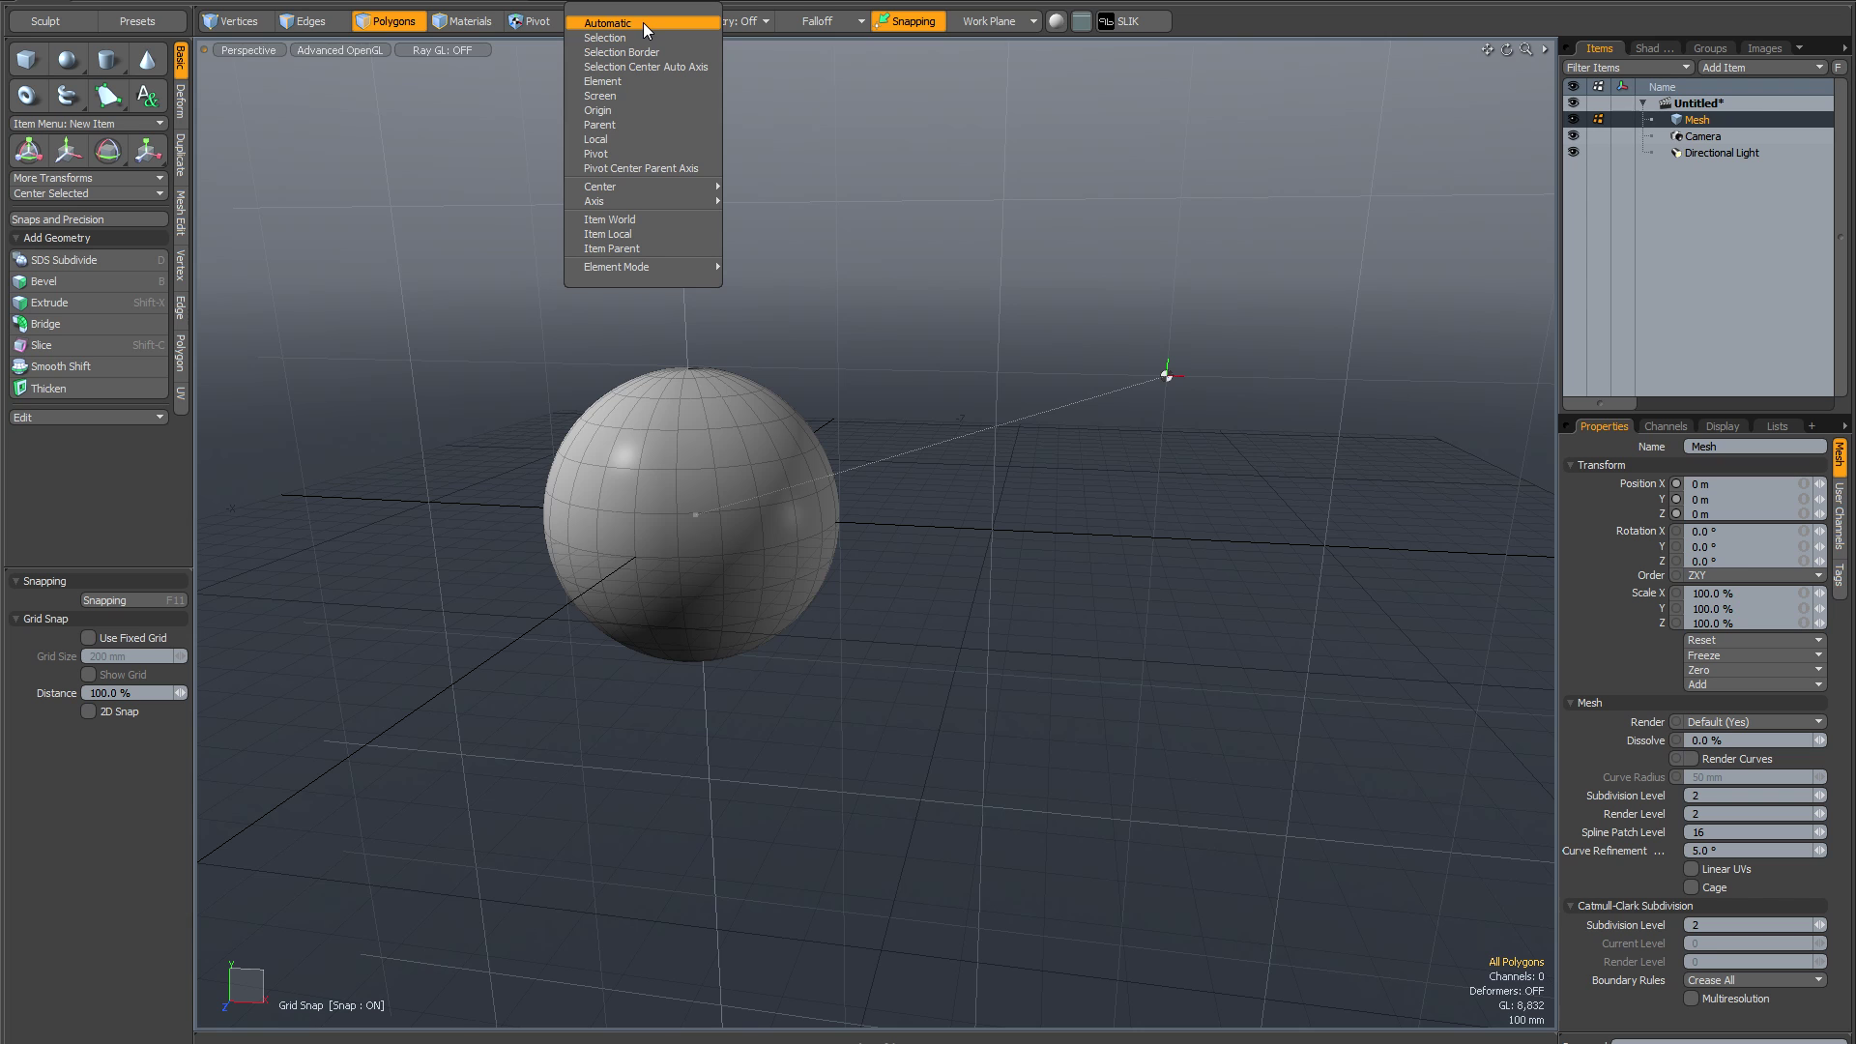
{"action": "left_click", "coordinate": [619, 154]}
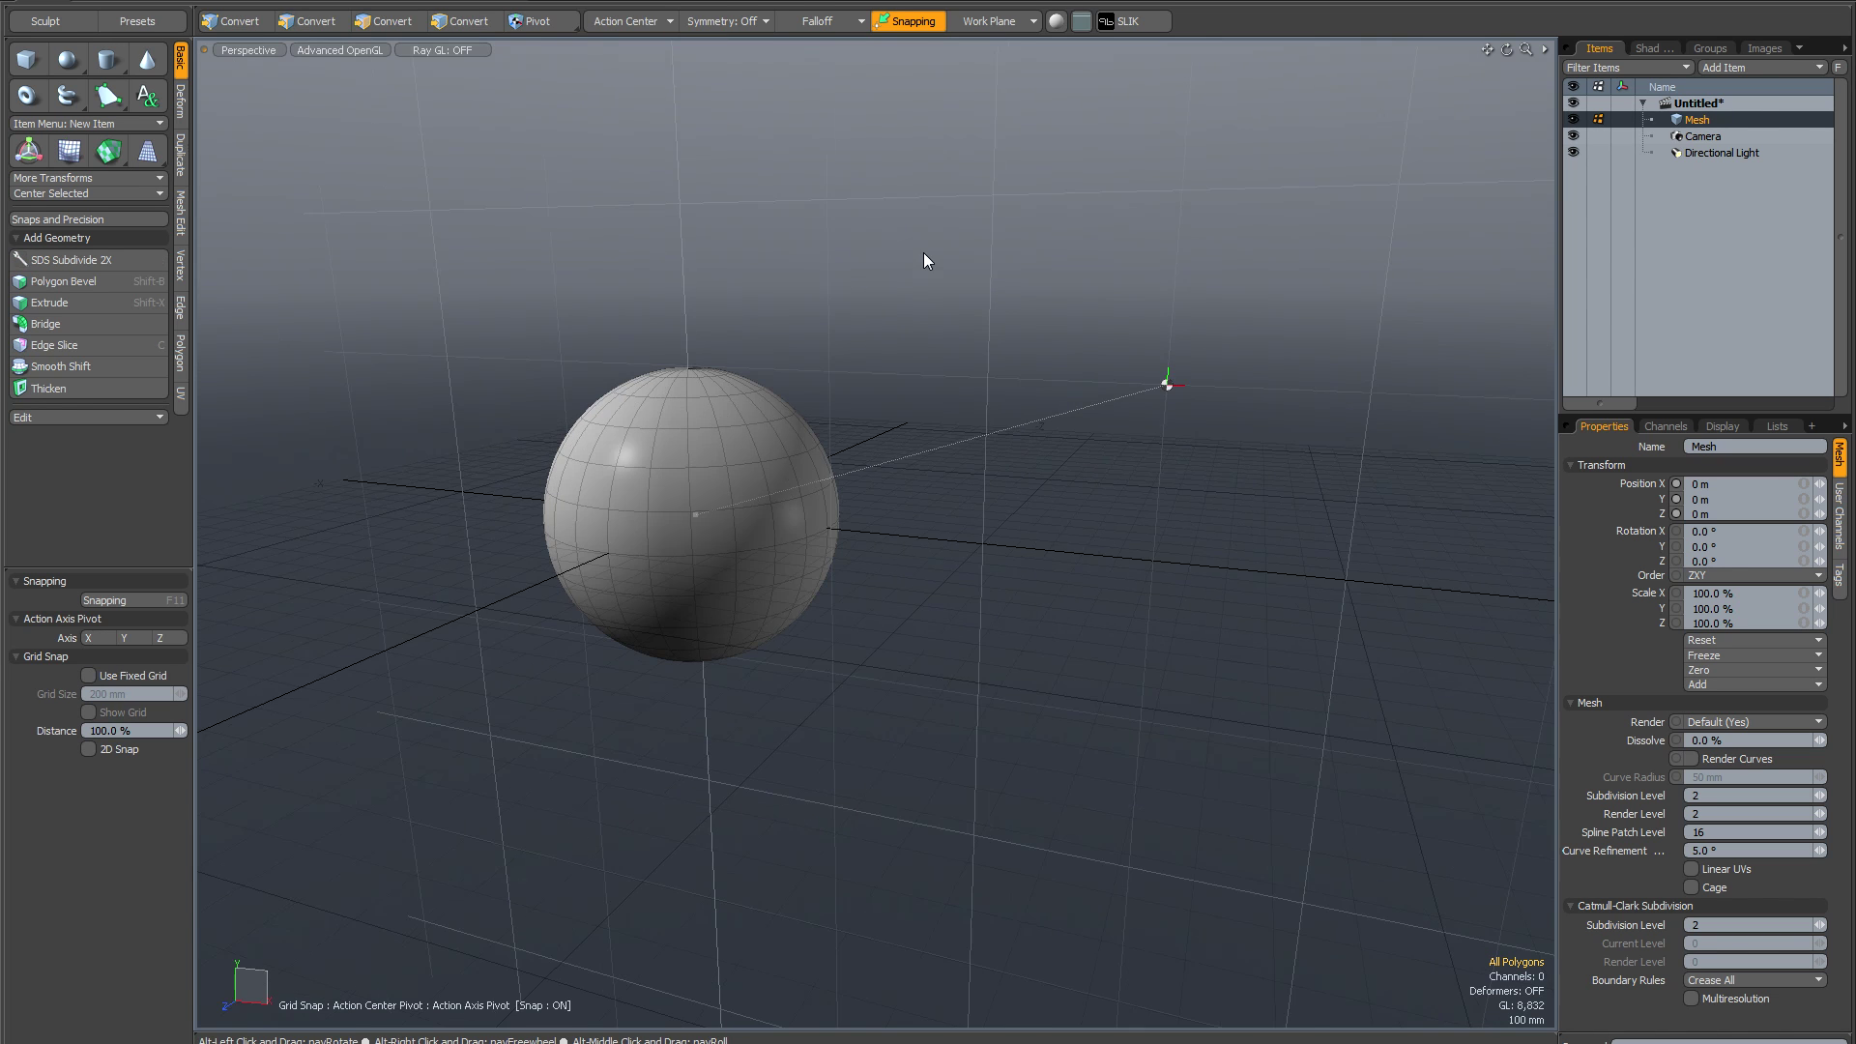
{"action": "left_click_drag", "start_coordinate": [924, 261], "coordinate": [1019, 265], "text": "alt"}
{"action": "key", "text": "3"}
{"action": "key", "text": "e"}
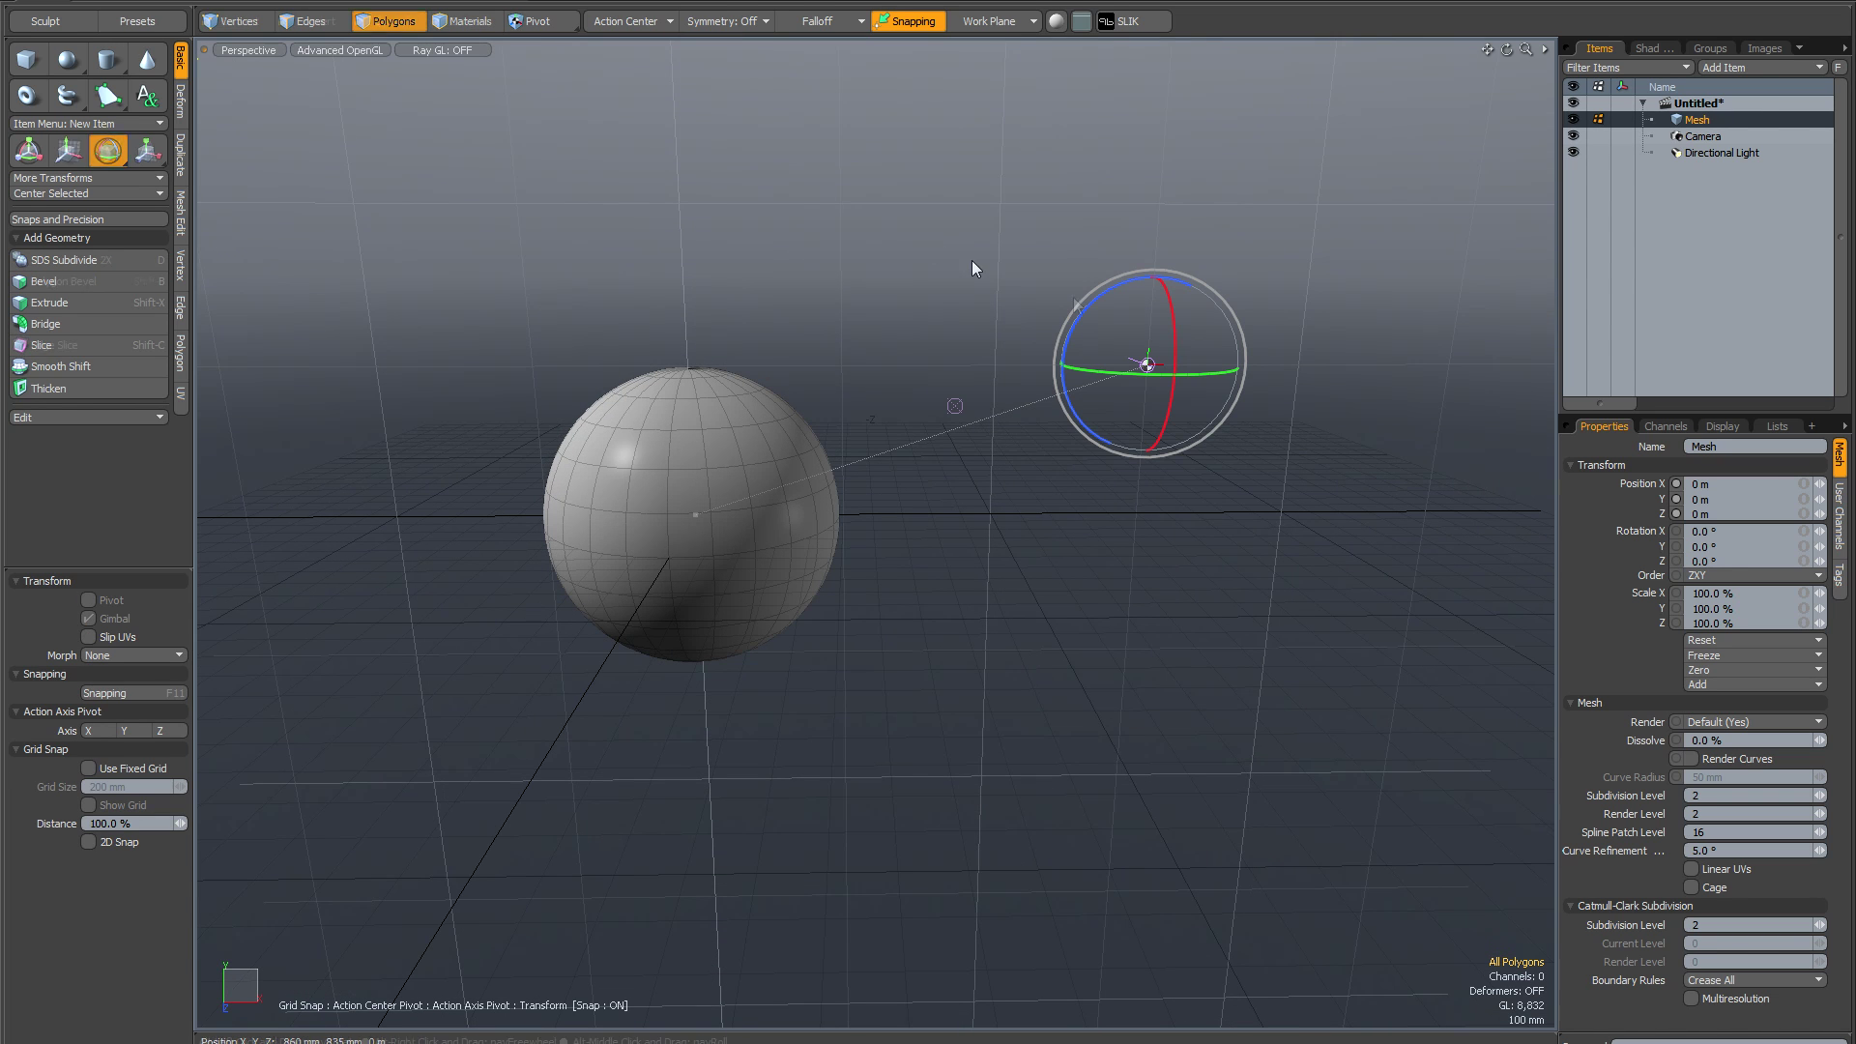
{"action": "left_click_drag", "start_coordinate": [1098, 304], "coordinate": [1098, 300]}
{"action": "key", "text": "space"}
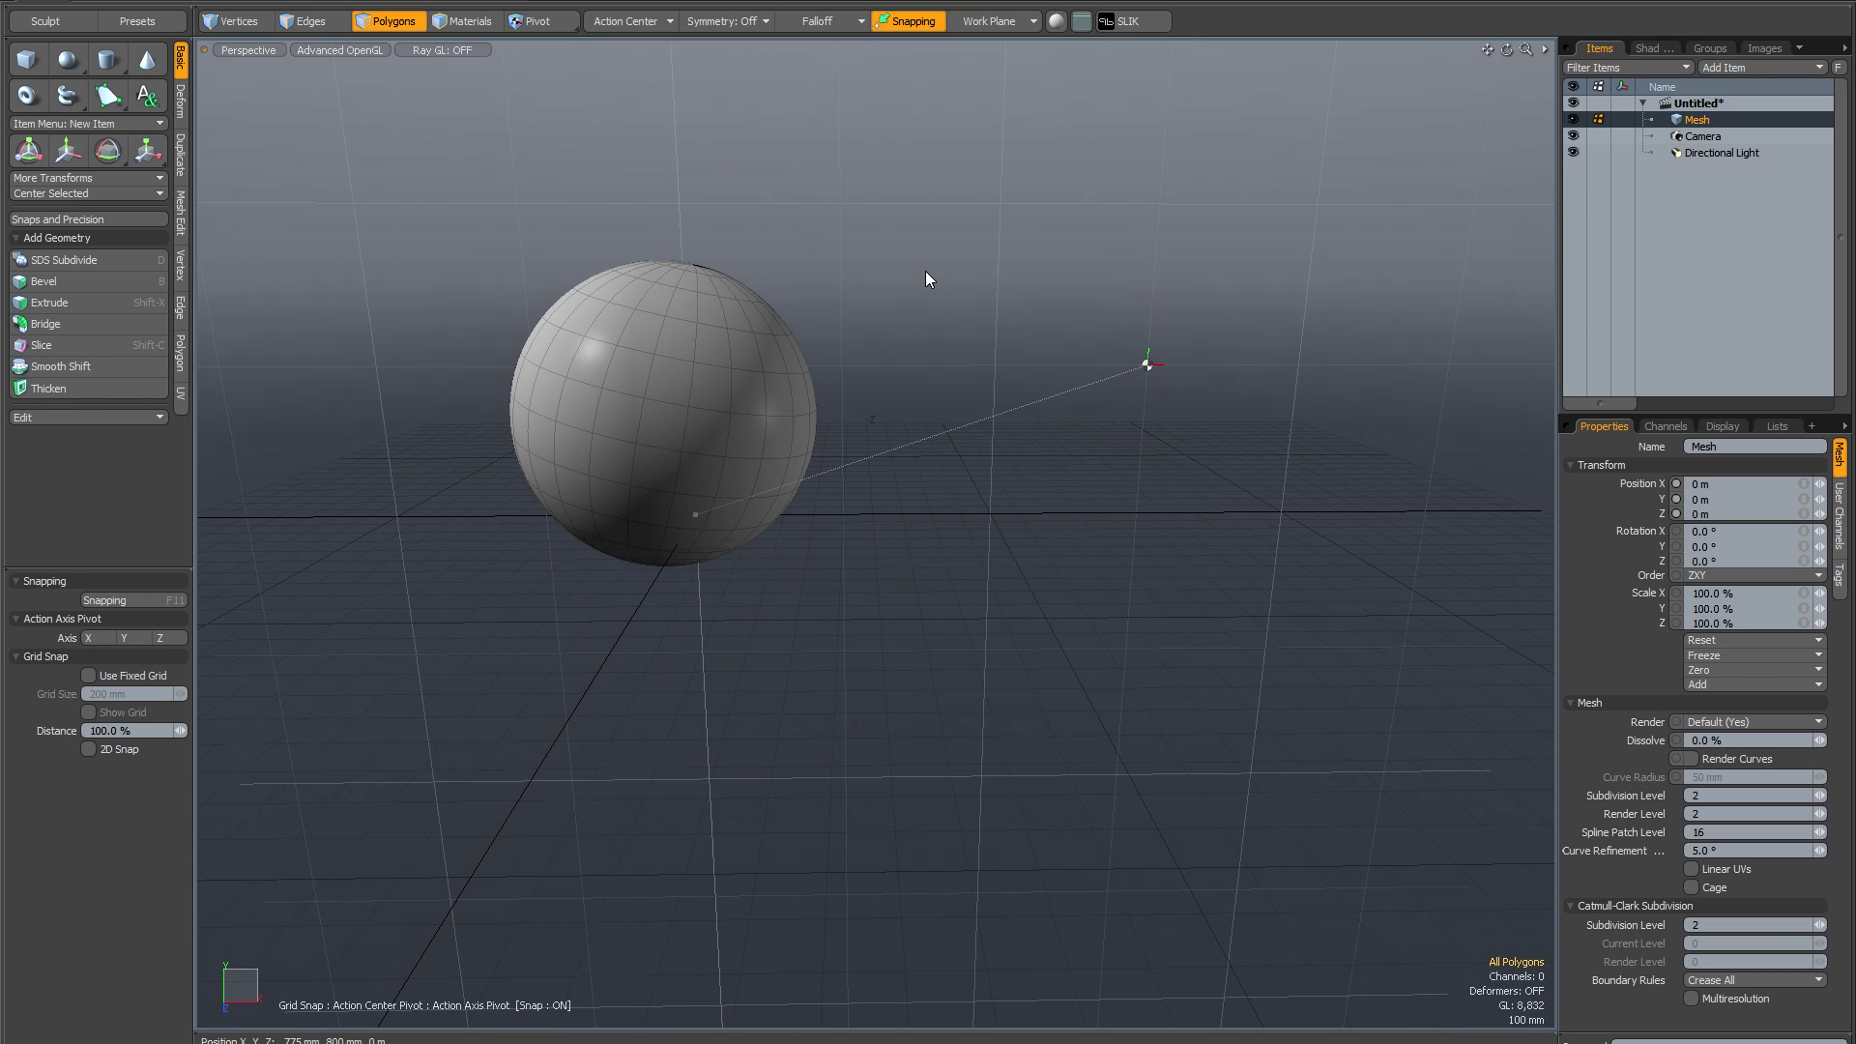
Move the sphere's polygons by -200 mm in X and 100 mm in Y, leaving the pivot in place
{"action": "left_click_drag", "start_coordinate": [926, 272], "coordinate": [966, 290], "text": "alt+shift"}
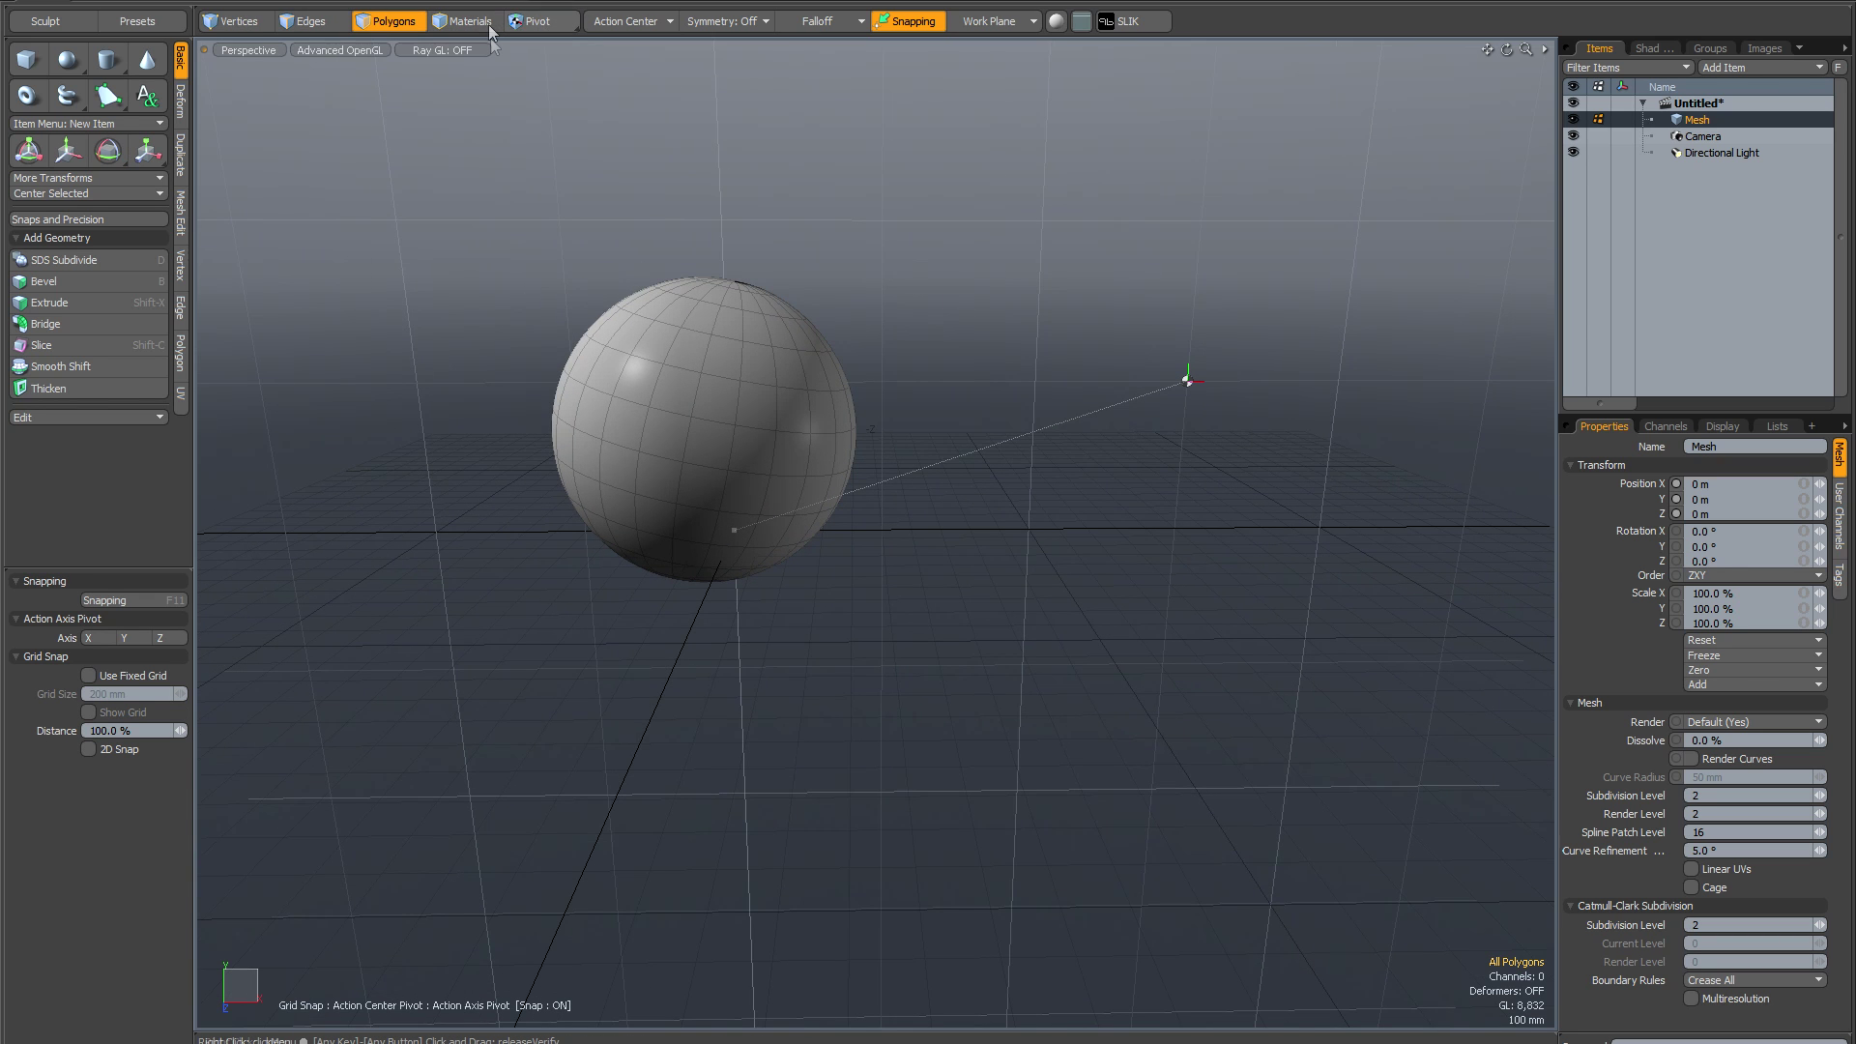
{"action": "key", "text": "w"}
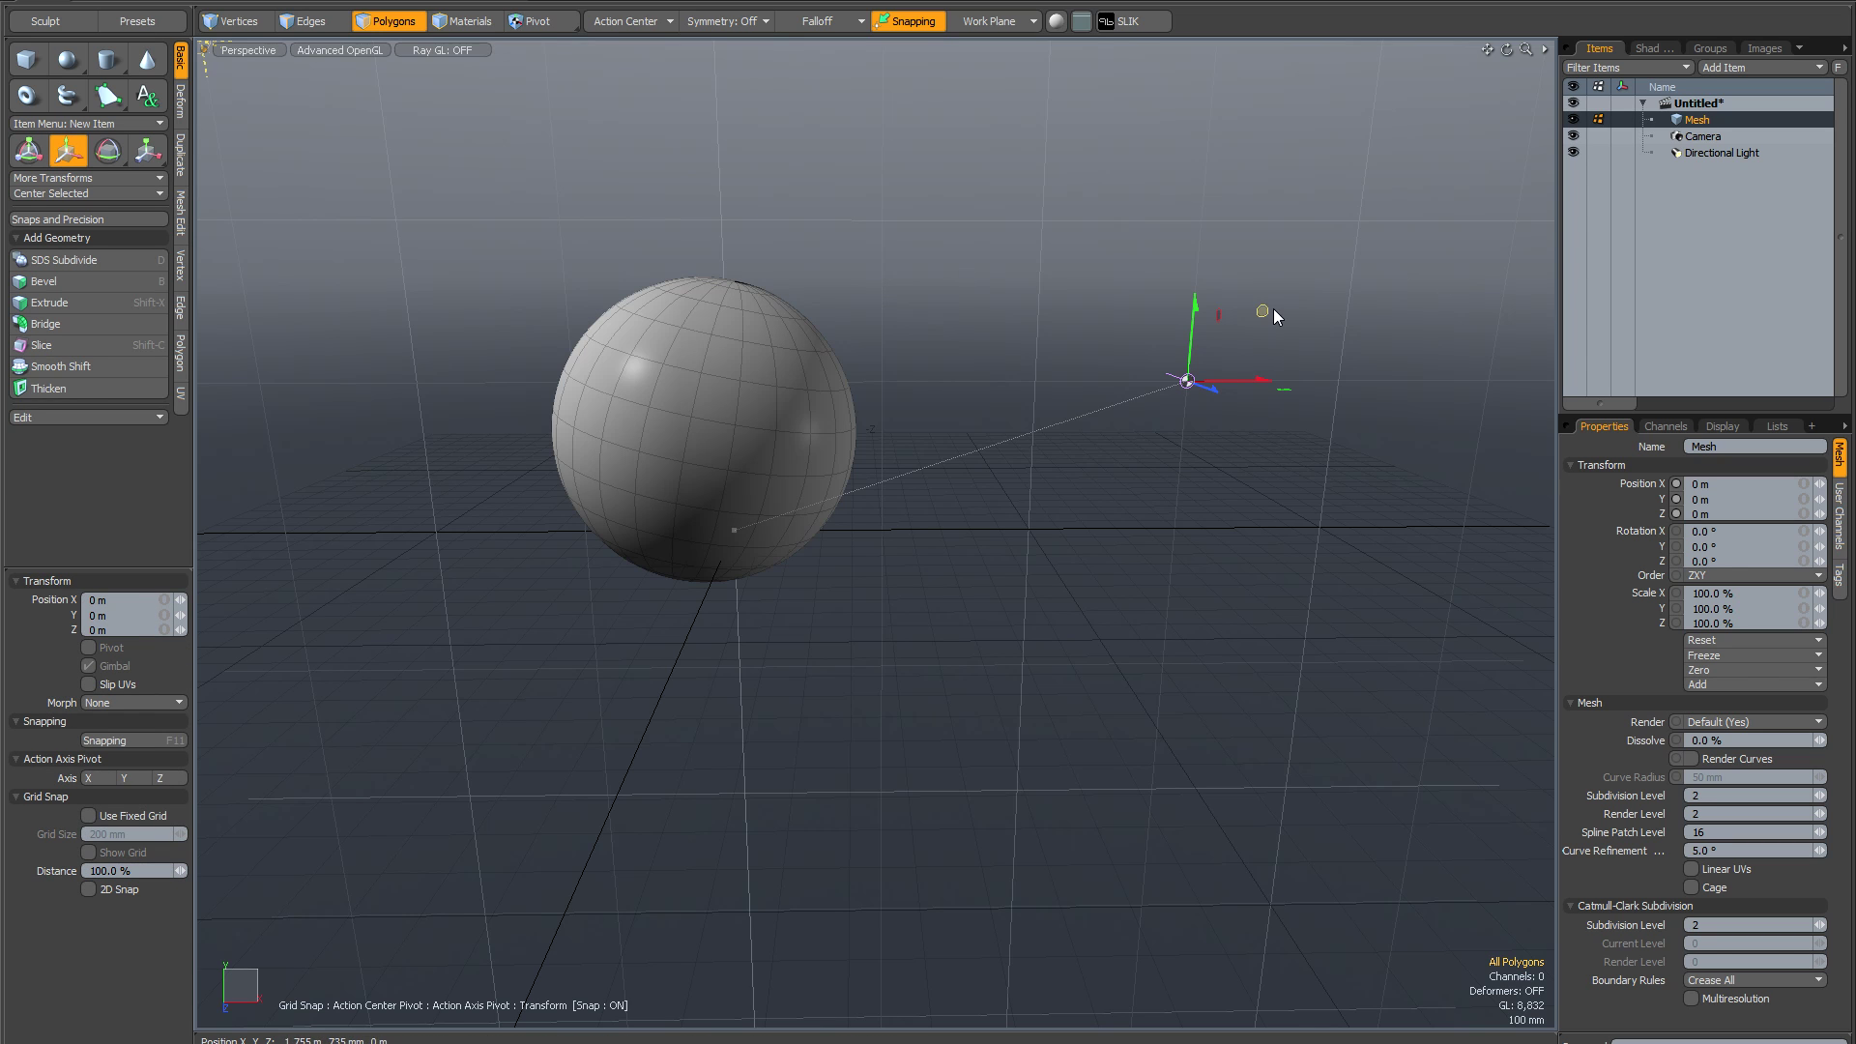
{"action": "left_click_drag", "start_coordinate": [1273, 310], "coordinate": [1266, 312]}
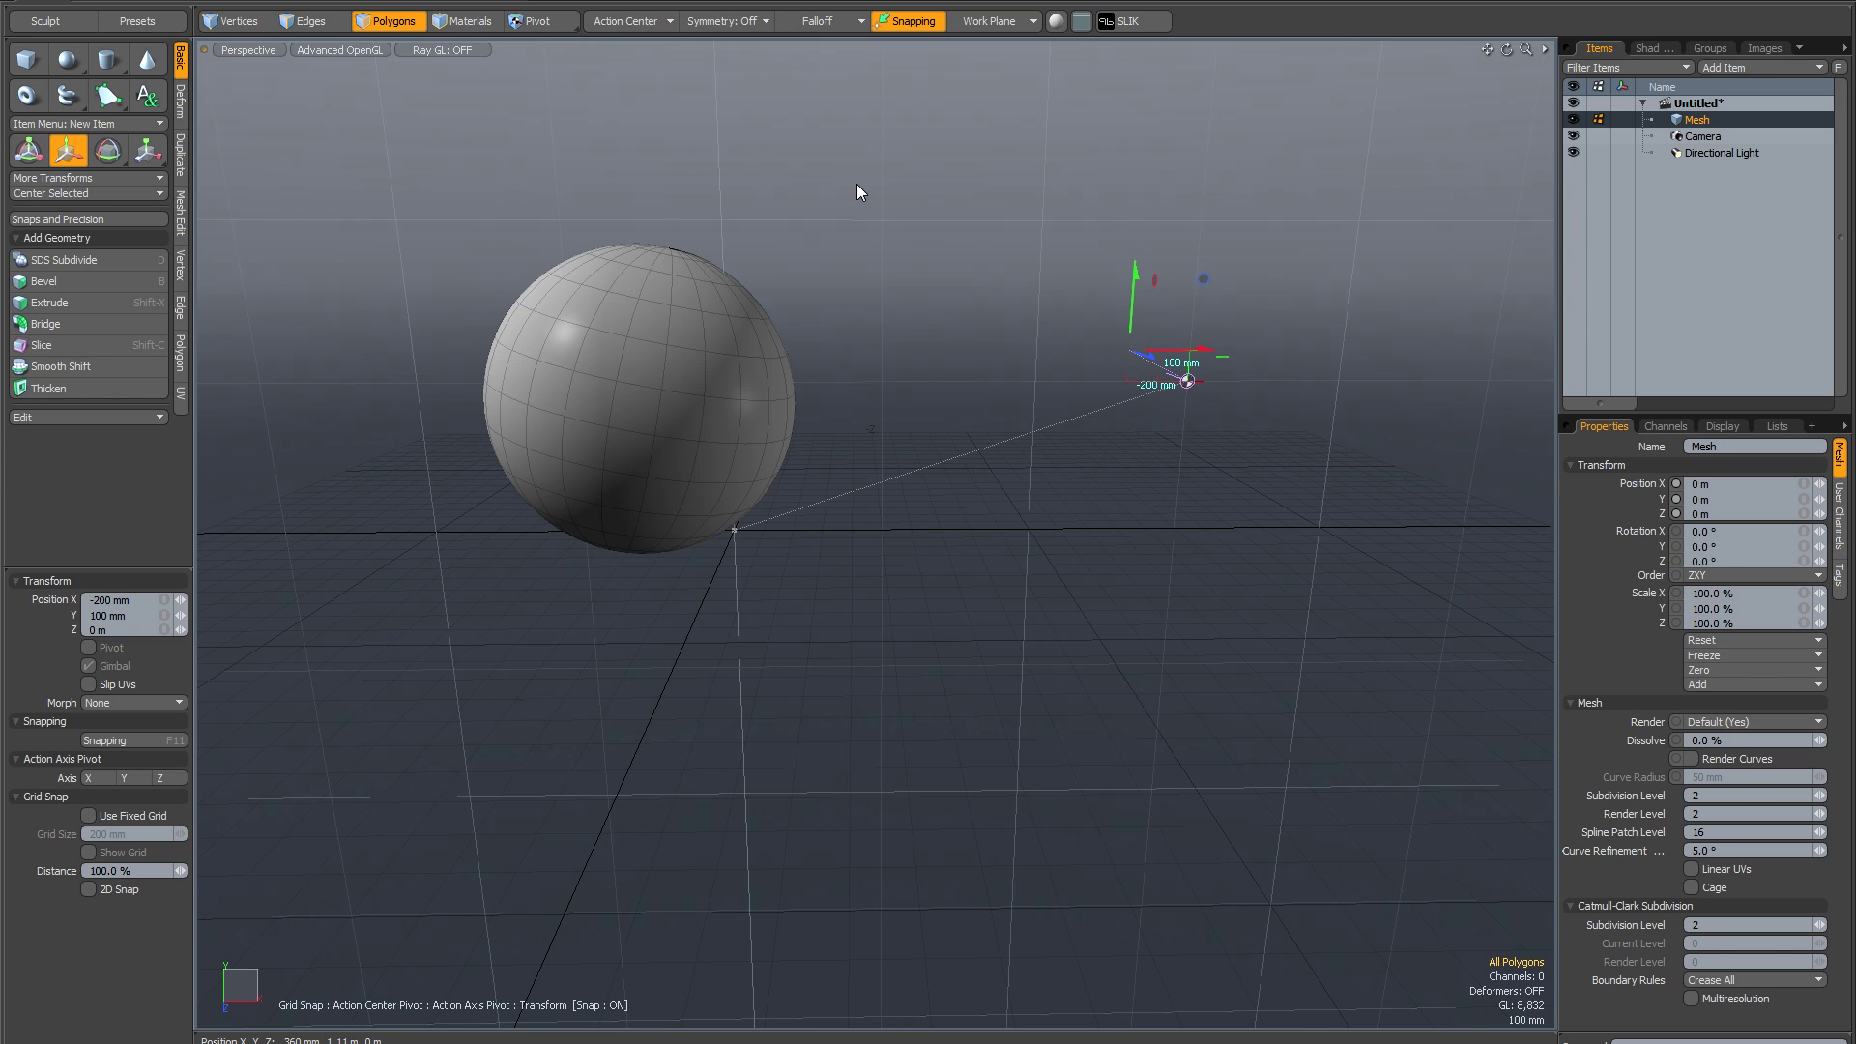
{"action": "key", "text": "space"}
Switch to Items mode and move the whole Mesh item to X 200 mm, keeping Y at 0 m
{"action": "left_click", "coordinate": [479, 20]}
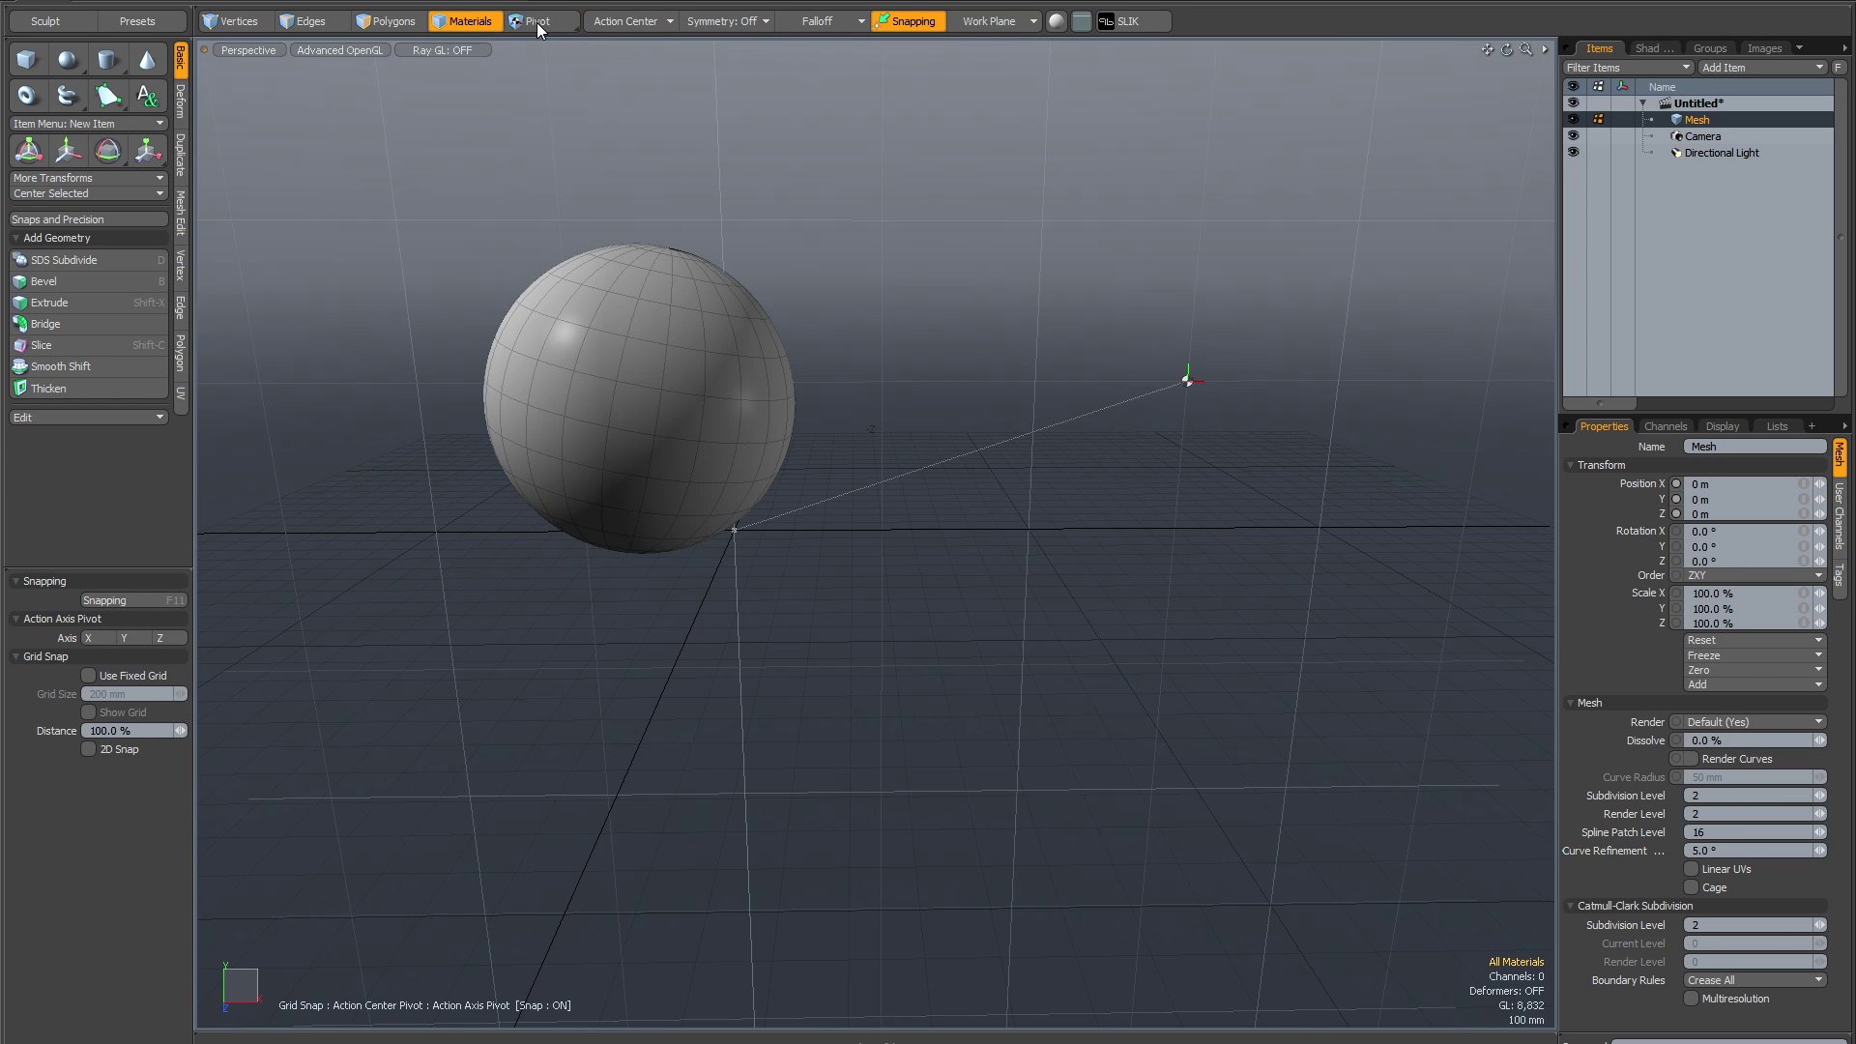
{"action": "left_click", "coordinate": [537, 22]}
{"action": "left_click", "coordinate": [537, 6]}
{"action": "key", "text": "w"}
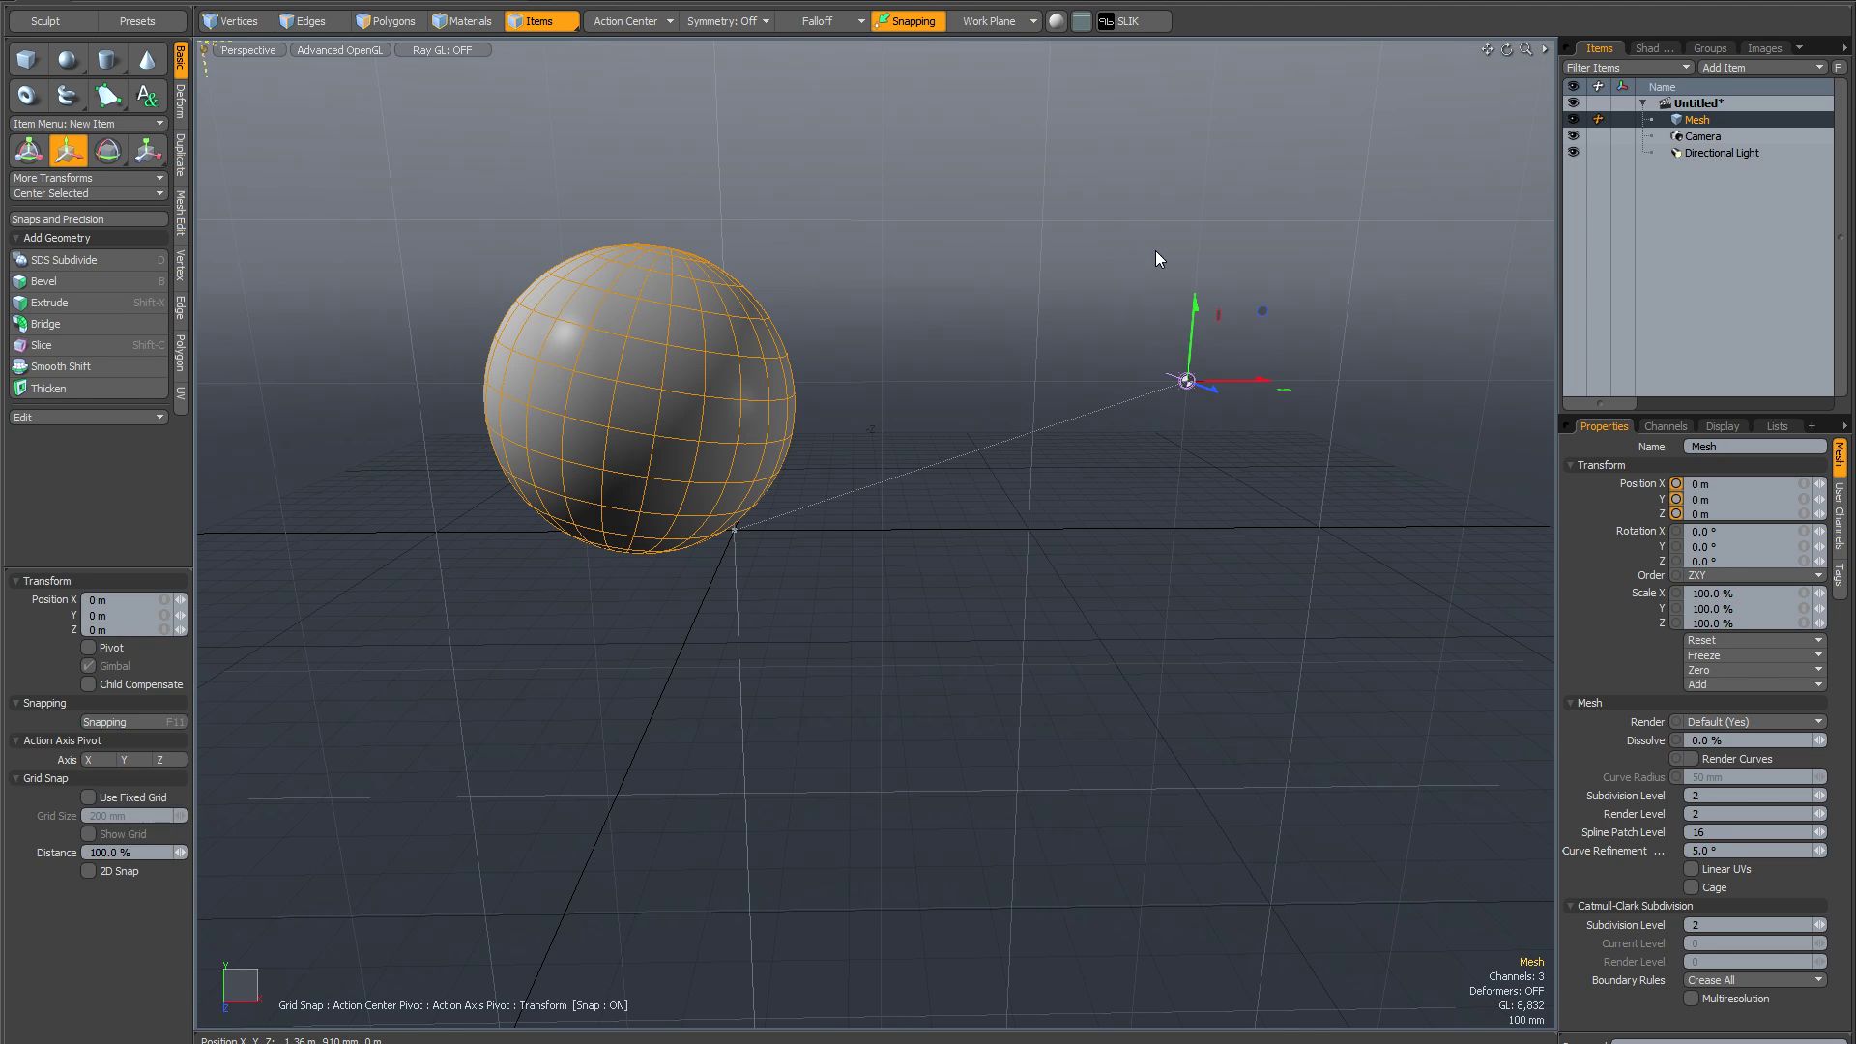
{"action": "mouse_move", "coordinate": [1250, 311]}
{"action": "left_mouse_down"}
{"action": "mouse_move", "coordinate": [1285, 317]}
{"action": "mouse_move", "coordinate": [1266, 313]}
{"action": "left_mouse_up"}
{"action": "key", "text": "space"}
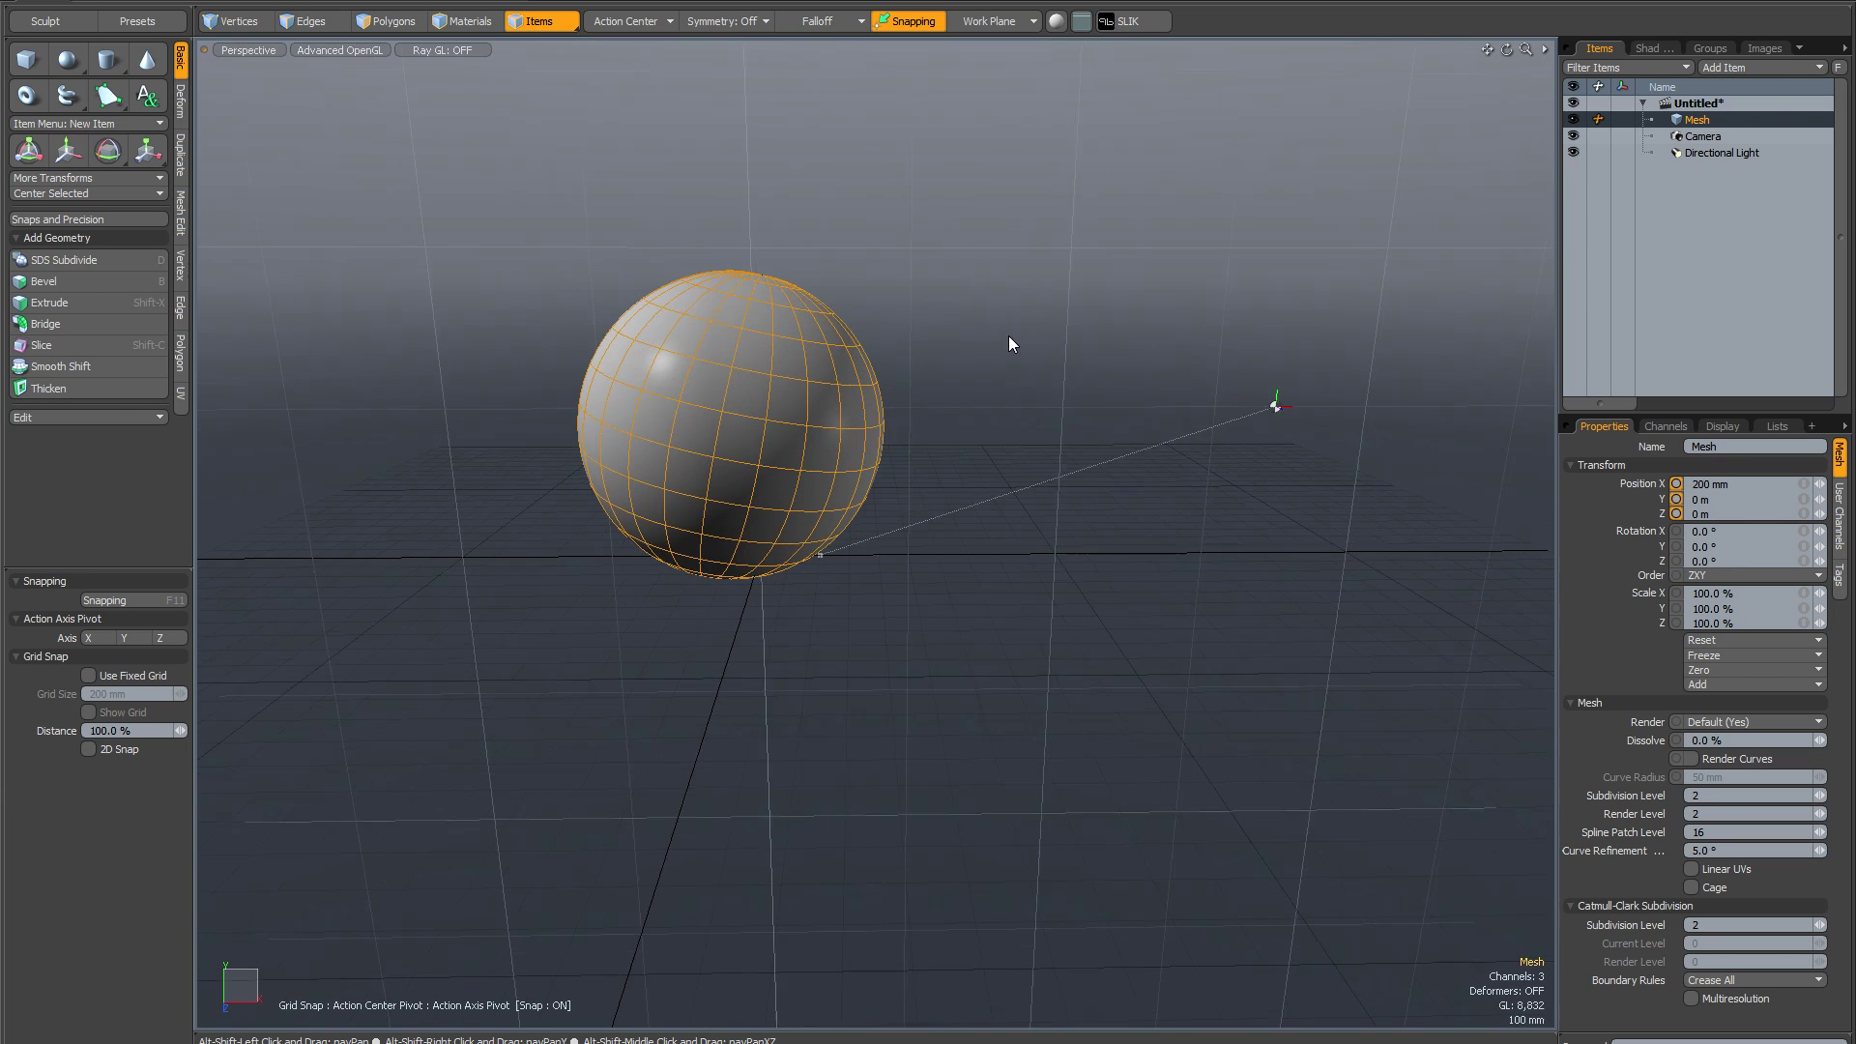
Add a locator to the scene and toggle the Mesh item's visibility off and back on
{"action": "left_click_drag", "start_coordinate": [1009, 343], "coordinate": [1061, 365], "text": "alt"}
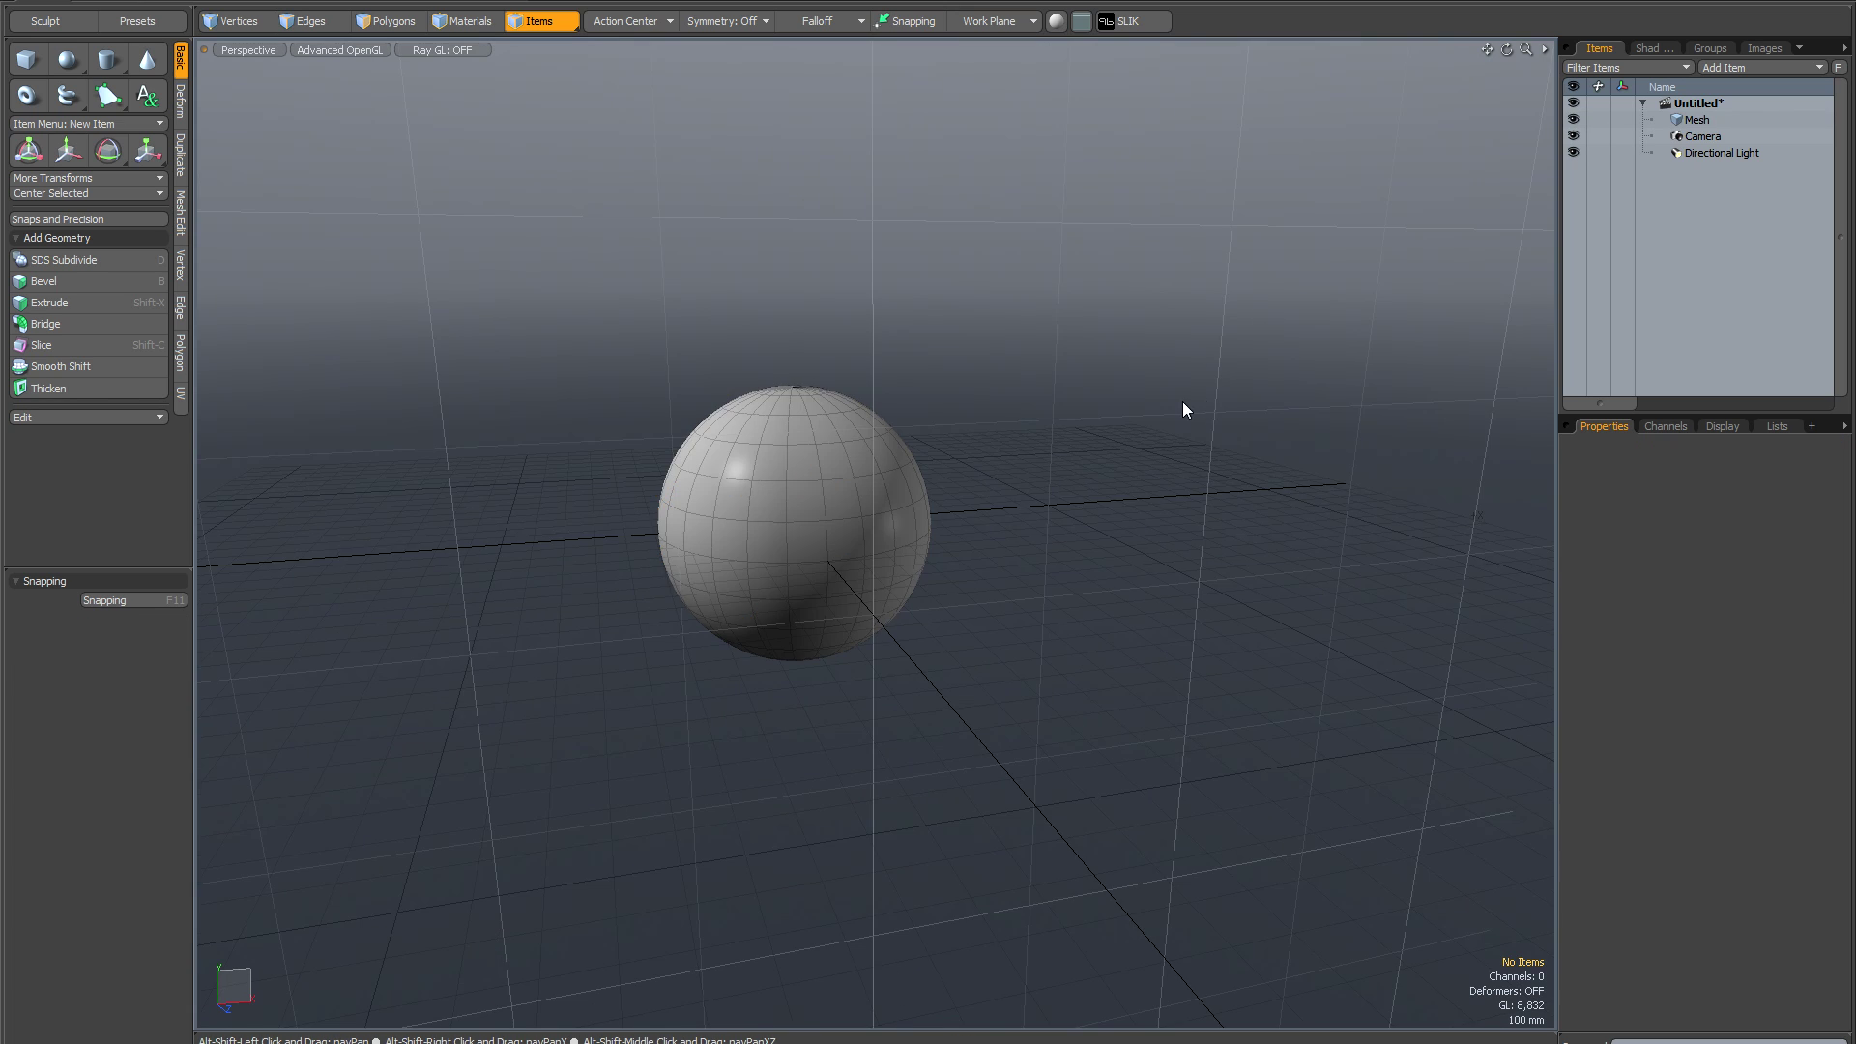
{"action": "left_click_drag", "start_coordinate": [1181, 402], "coordinate": [1081, 430], "text": "alt+shift"}
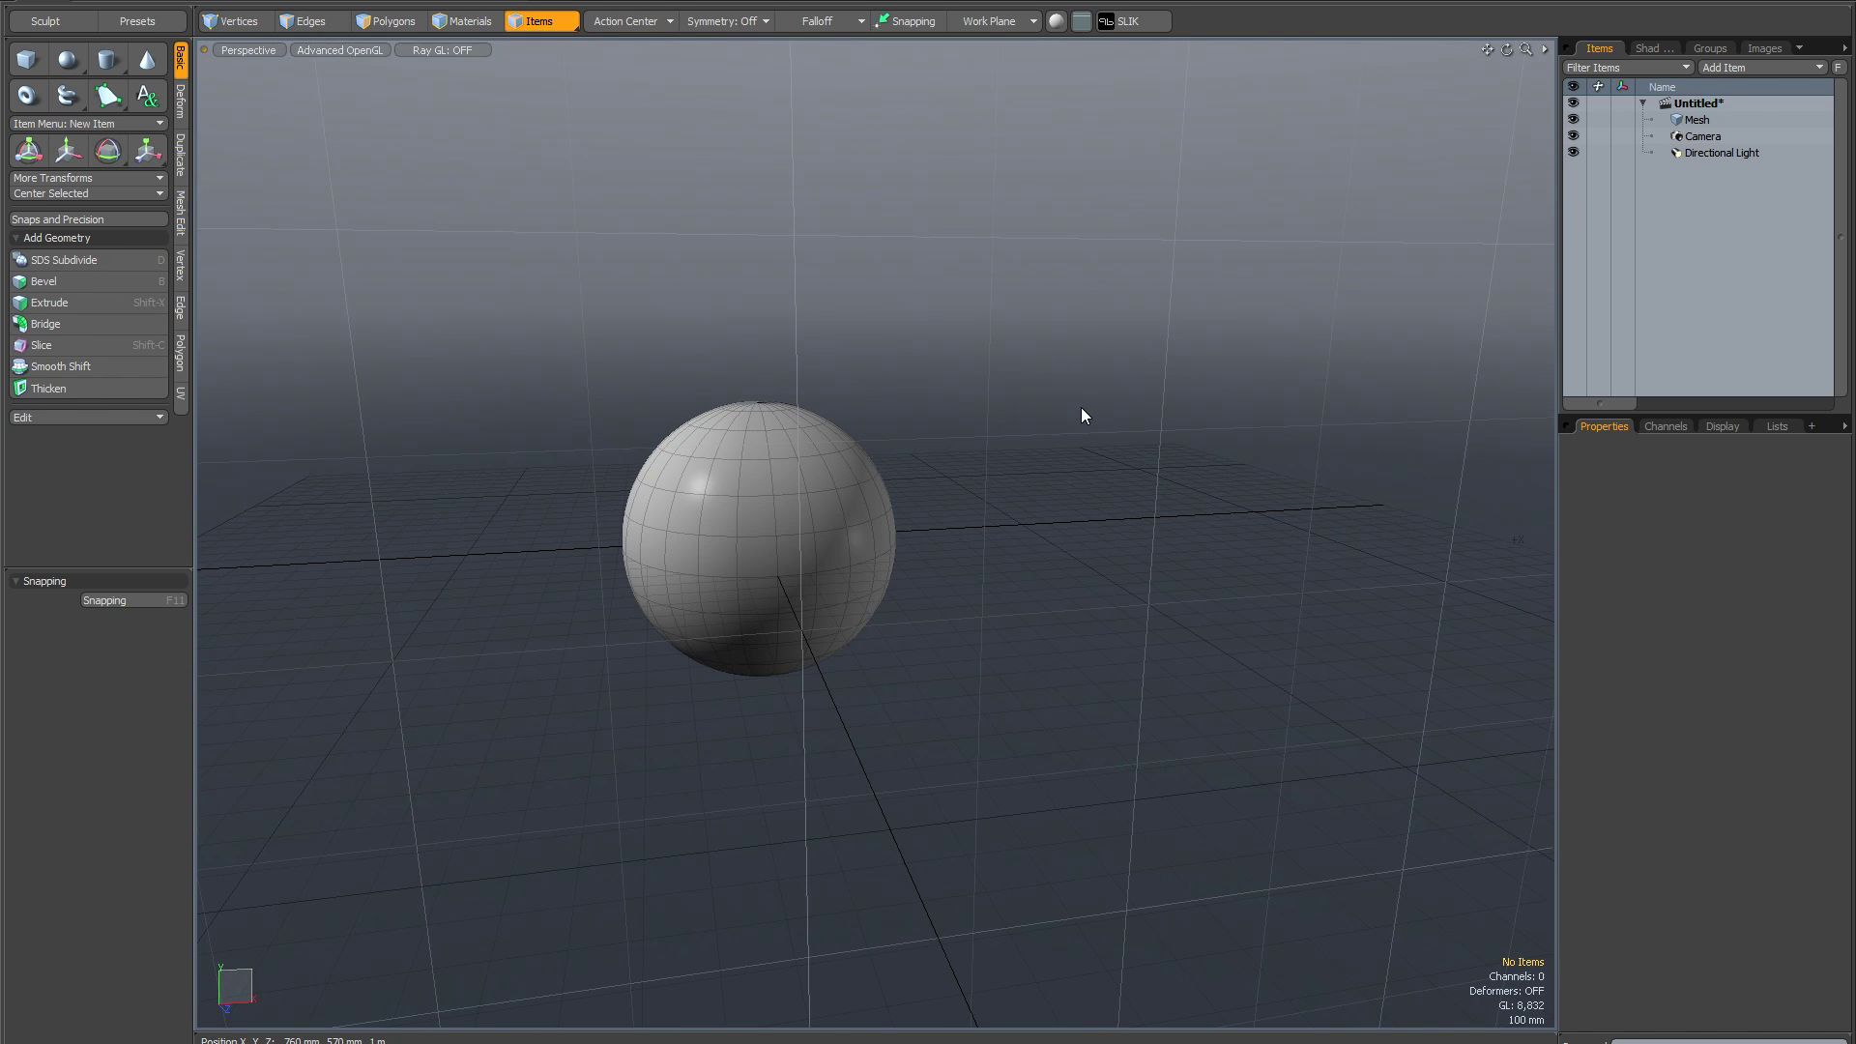
{"action": "key", "text": "ctrl+z"}
{"action": "left_click_drag", "start_coordinate": [1077, 408], "coordinate": [1070, 429], "text": "alt"}
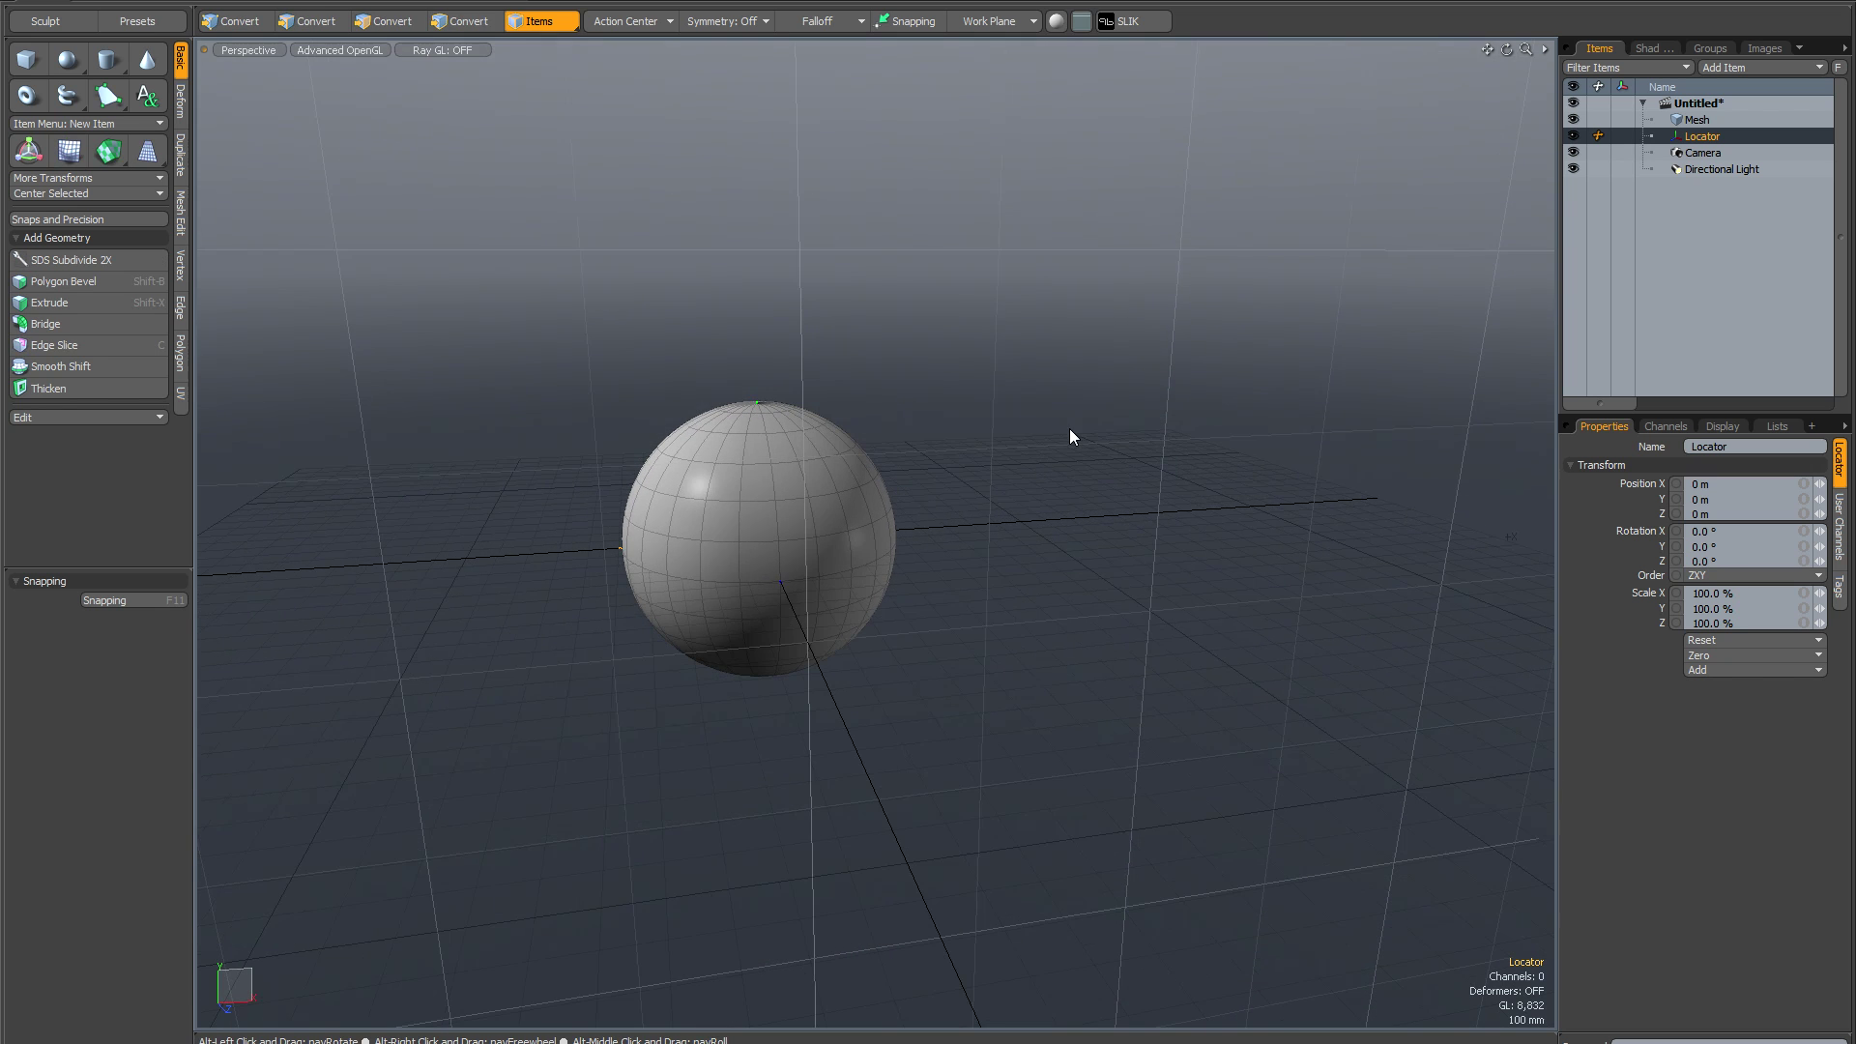
{"action": "left_click", "coordinate": [1573, 119]}
{"action": "left_click", "coordinate": [1573, 119]}
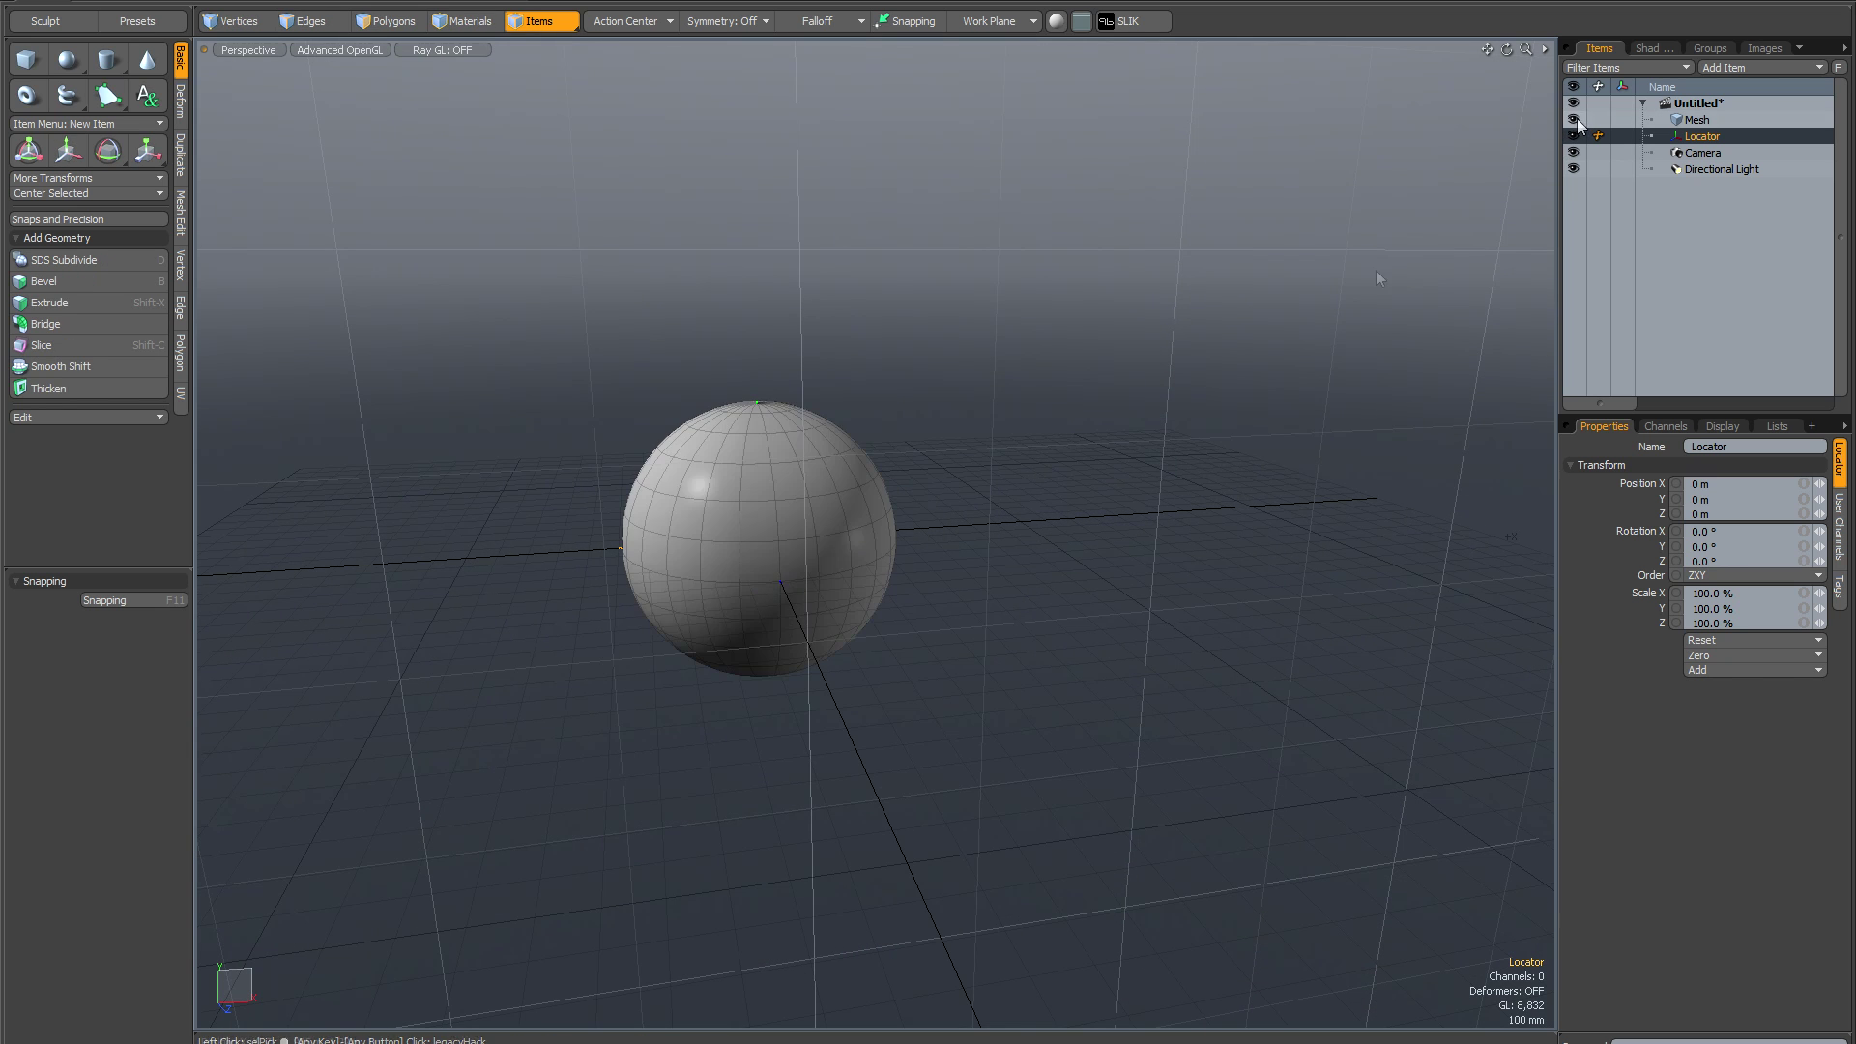
{"action": "mouse_move", "coordinate": [1165, 411]}
{"action": "left_mouse_down", "text": "alt"}
{"action": "mouse_move", "coordinate": [1124, 402]}
{"action": "mouse_move", "coordinate": [1139, 406]}
{"action": "left_mouse_up", "text": "alt"}
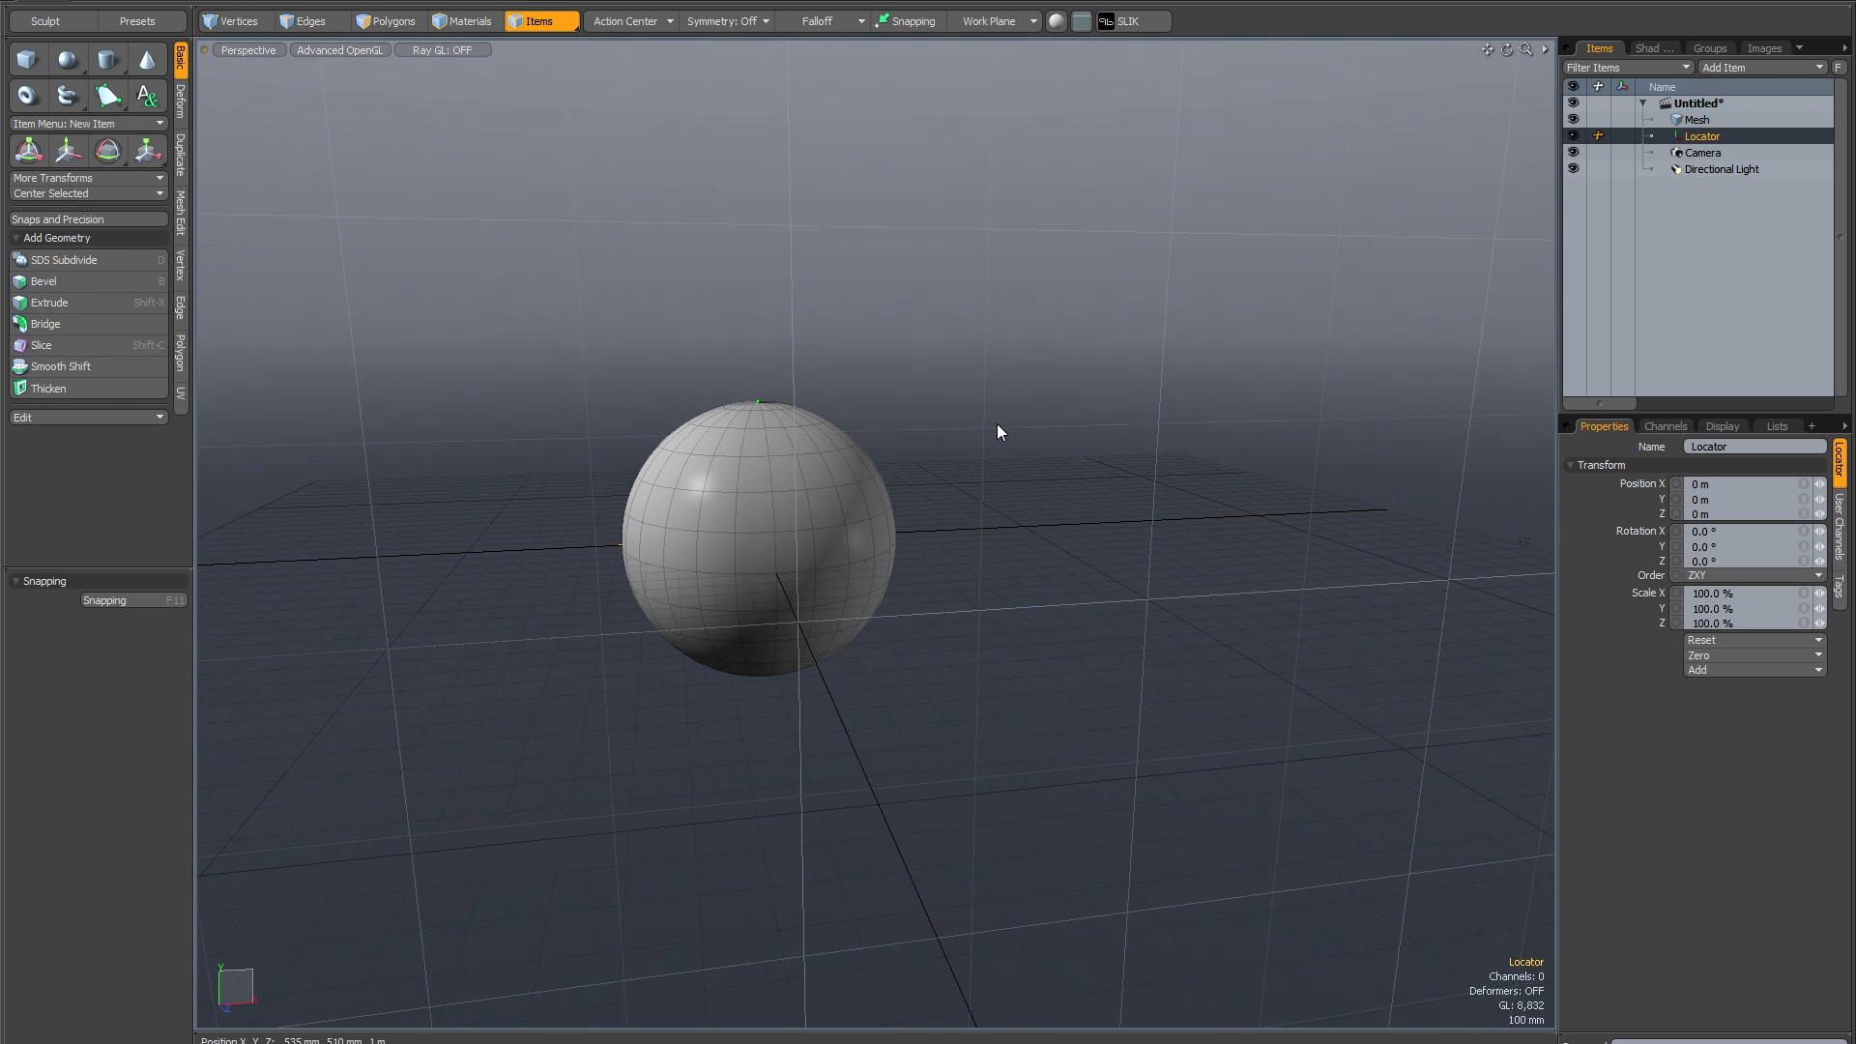
Move the locator freehand out of the sphere to about X 1.05 m, Y 520 mm
{"action": "key", "text": "w"}
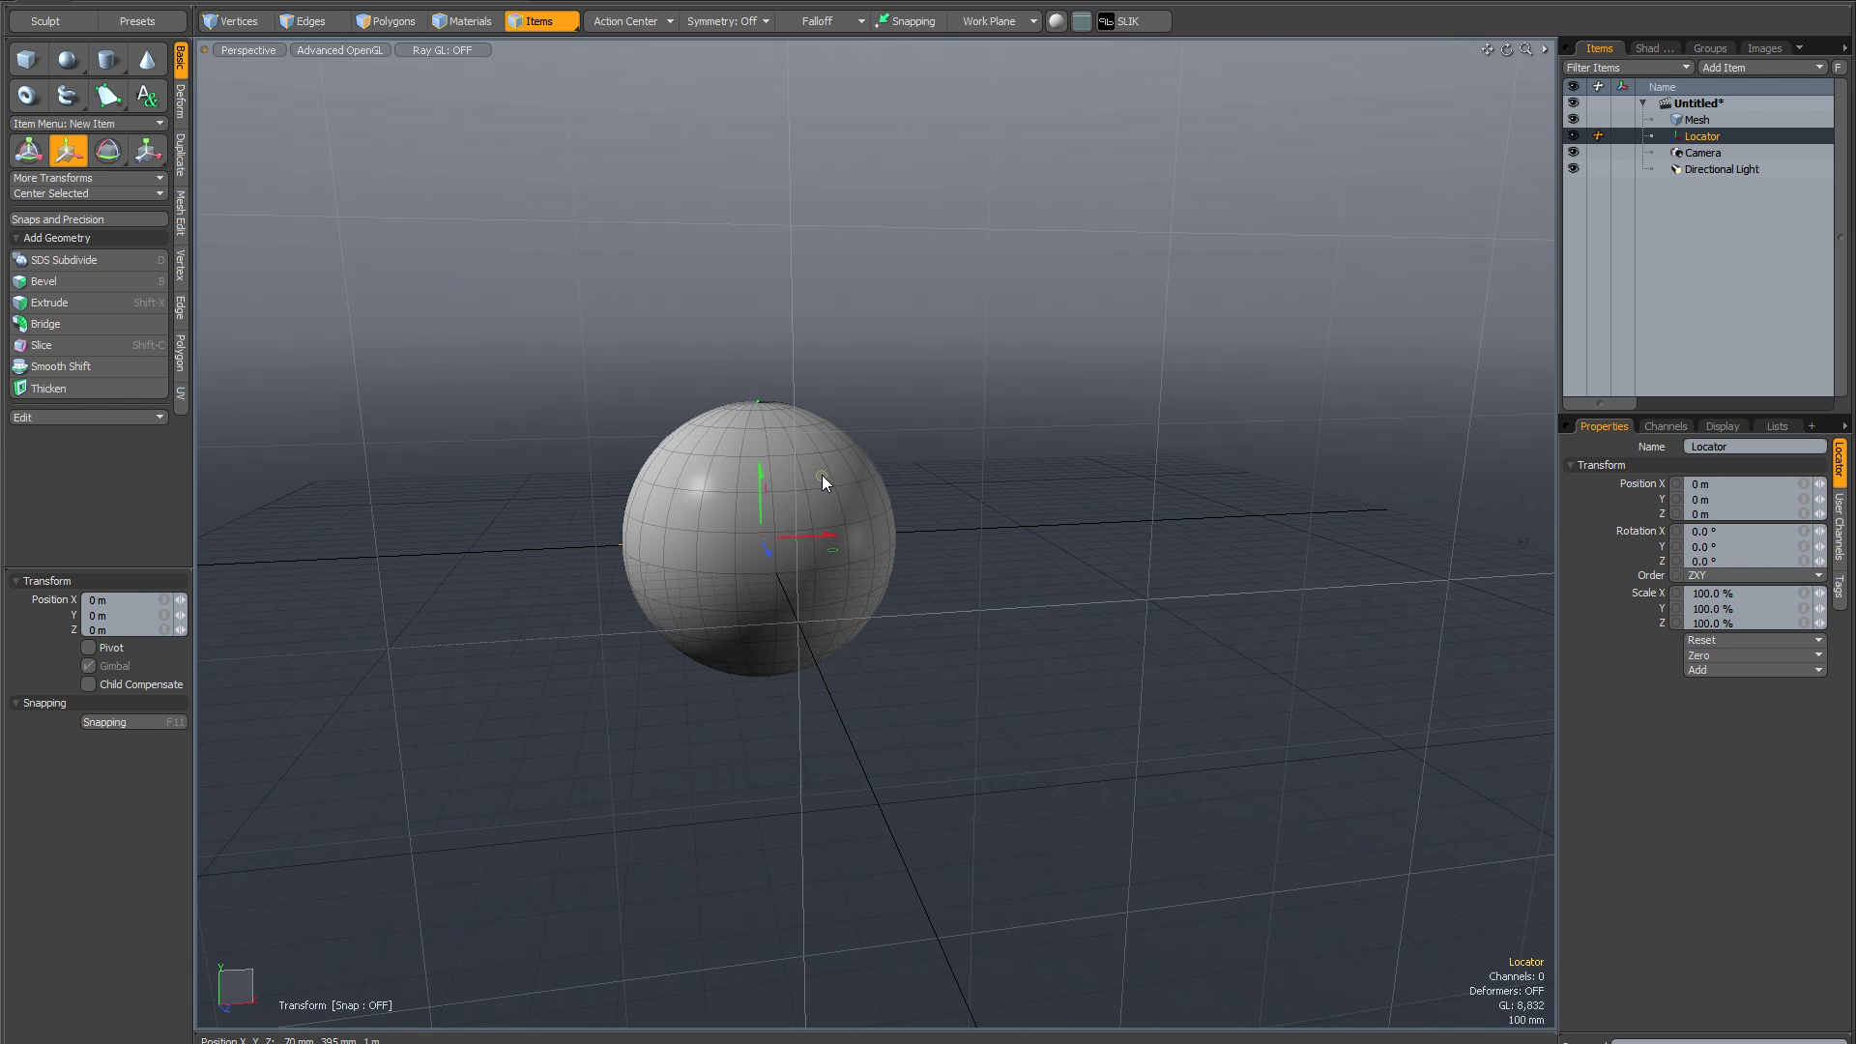
{"action": "left_click_drag", "start_coordinate": [838, 466], "coordinate": [821, 475]}
{"action": "left_click_drag", "start_coordinate": [1106, 493], "coordinate": [1106, 493], "text": "alt"}
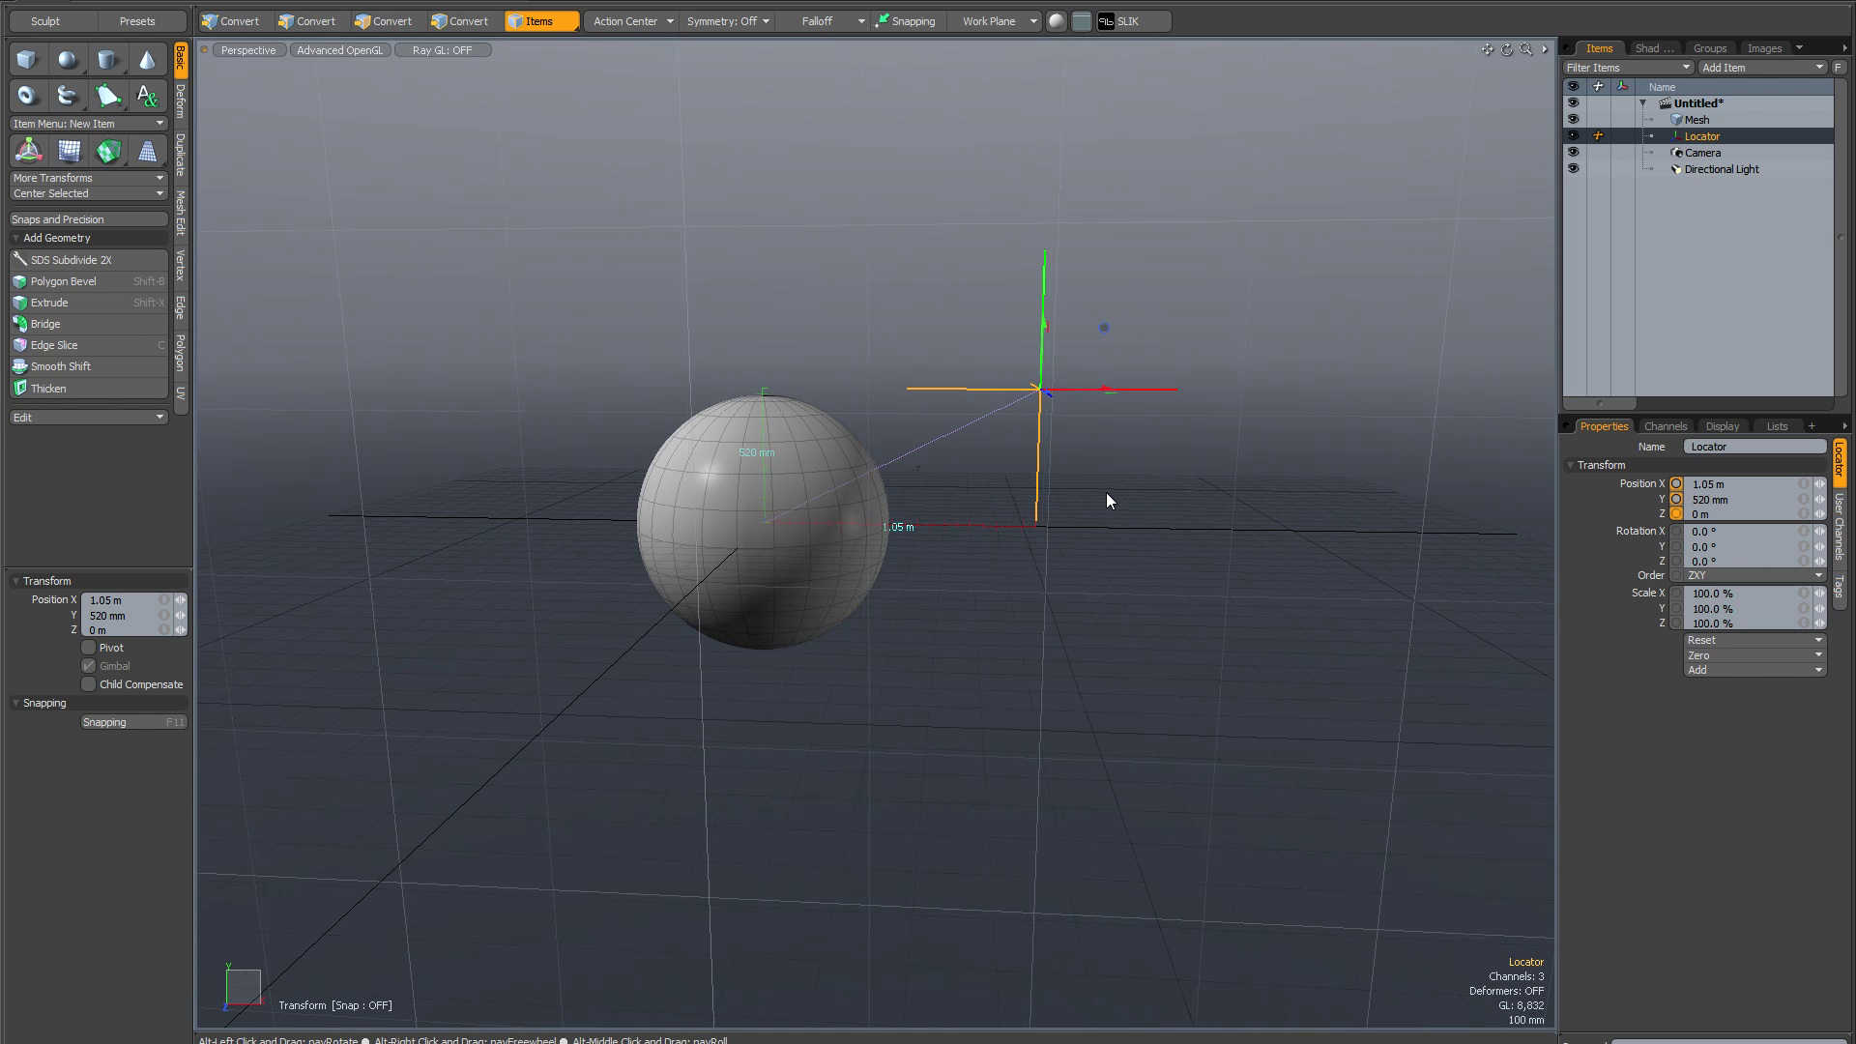
Turn on Grid snapping, move the locator to X 1.5 m, Y 500 mm, and drop the Move tool
{"action": "key", "text": "x"}
{"action": "left_click", "coordinate": [1146, 344]}
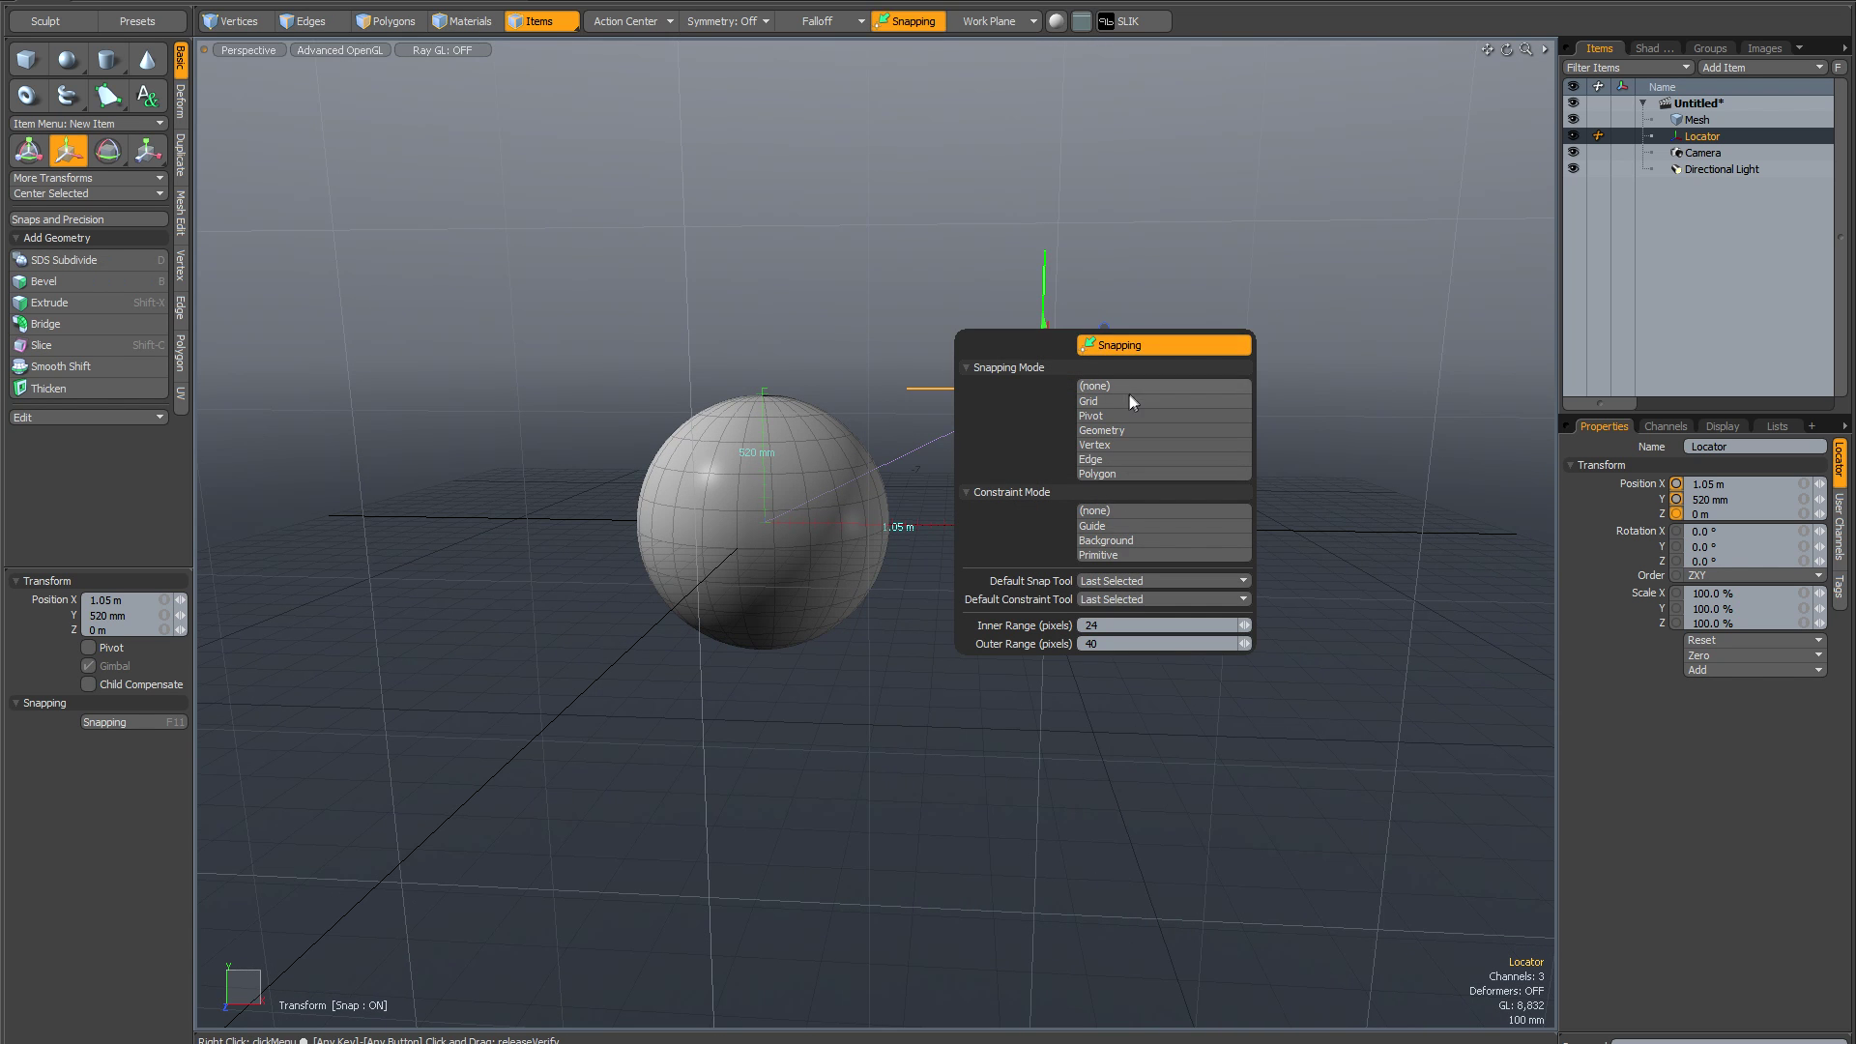
{"action": "left_click_drag", "start_coordinate": [1112, 336], "coordinate": [1133, 329]}
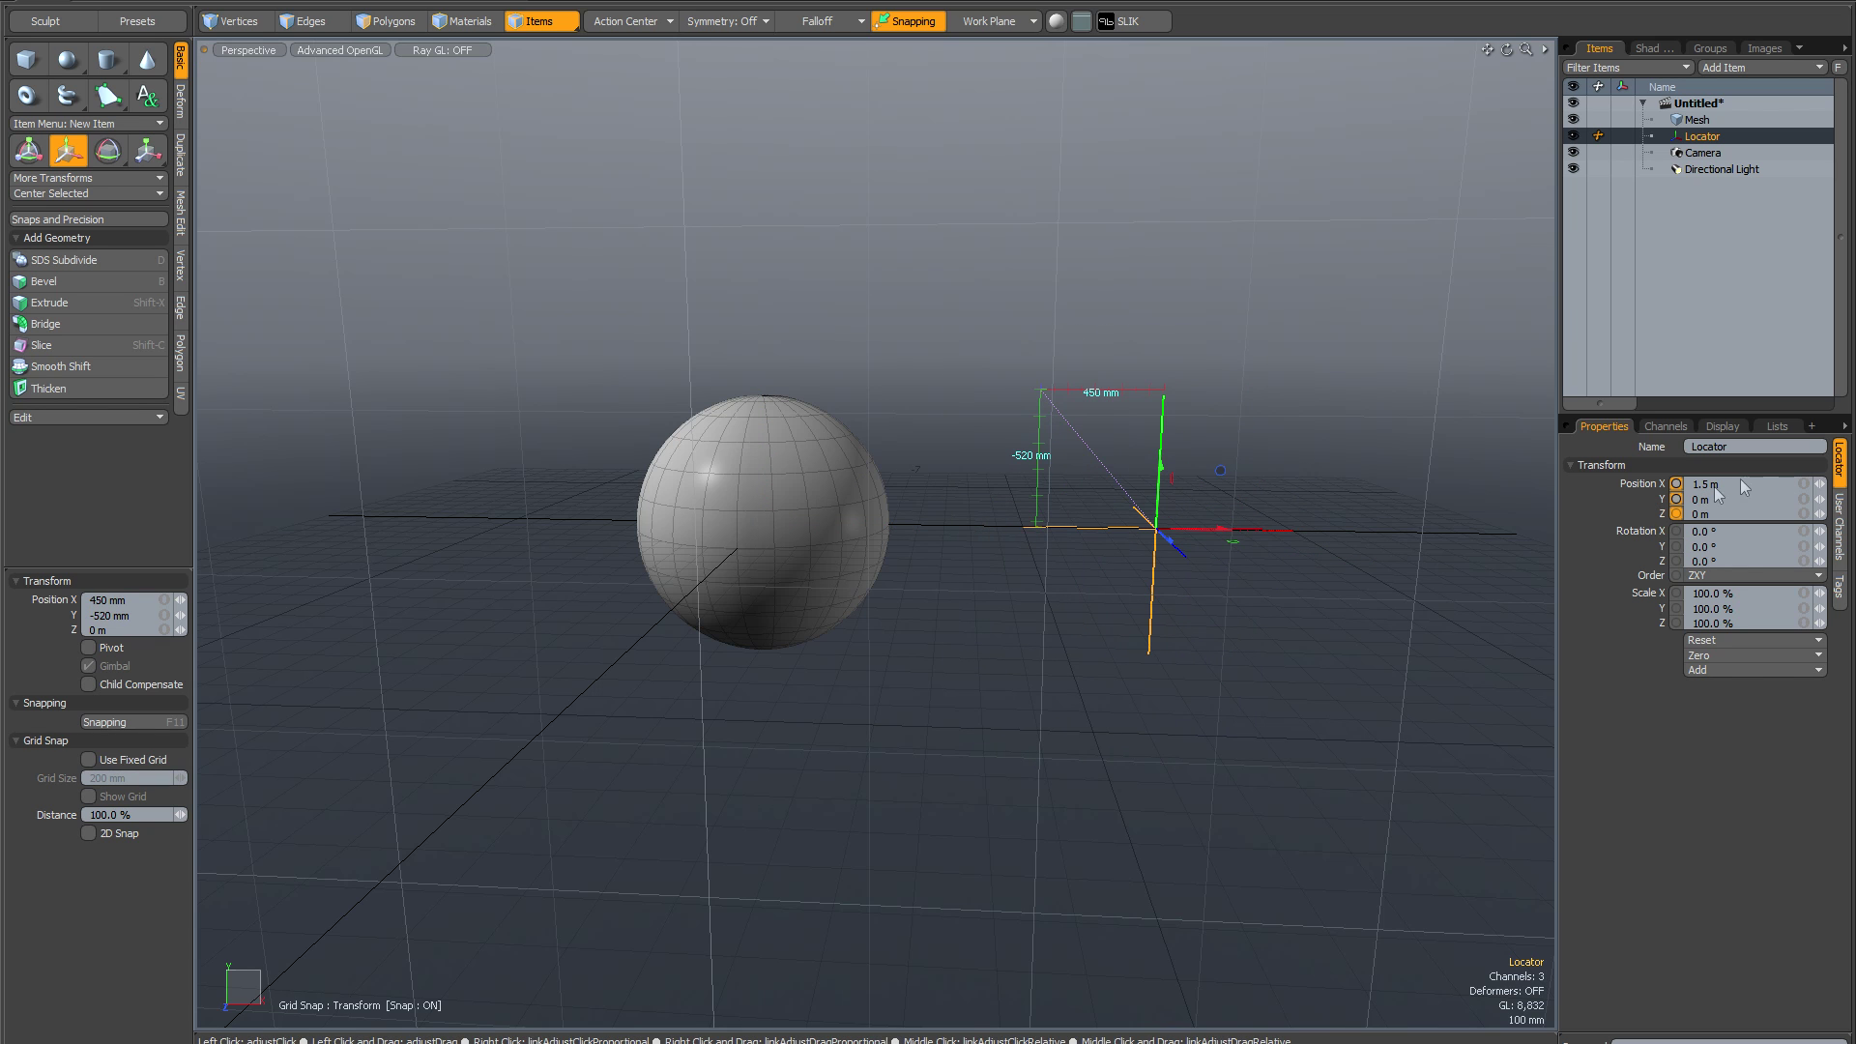
{"action": "left_click_drag", "start_coordinate": [1222, 470], "coordinate": [1270, 338]}
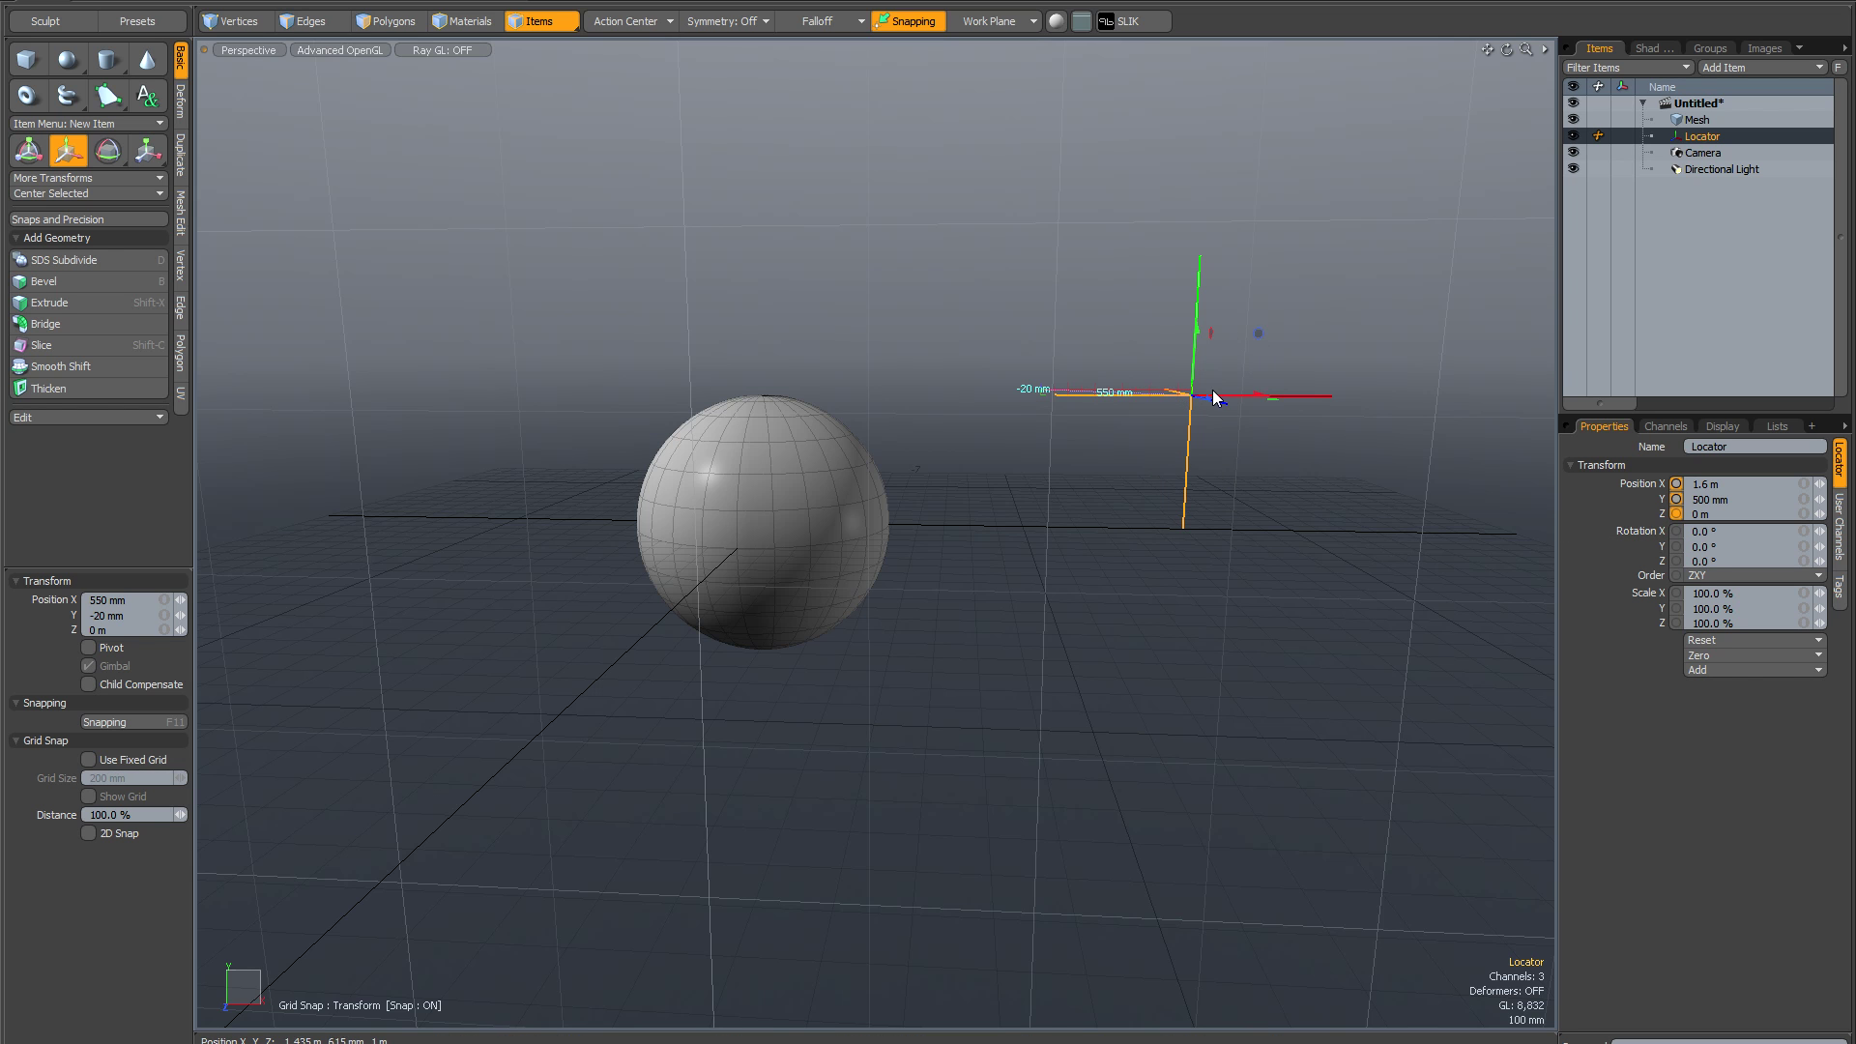
{"action": "left_click_drag", "start_coordinate": [1237, 356], "coordinate": [1225, 466], "text": "alt"}
{"action": "key", "text": "space"}
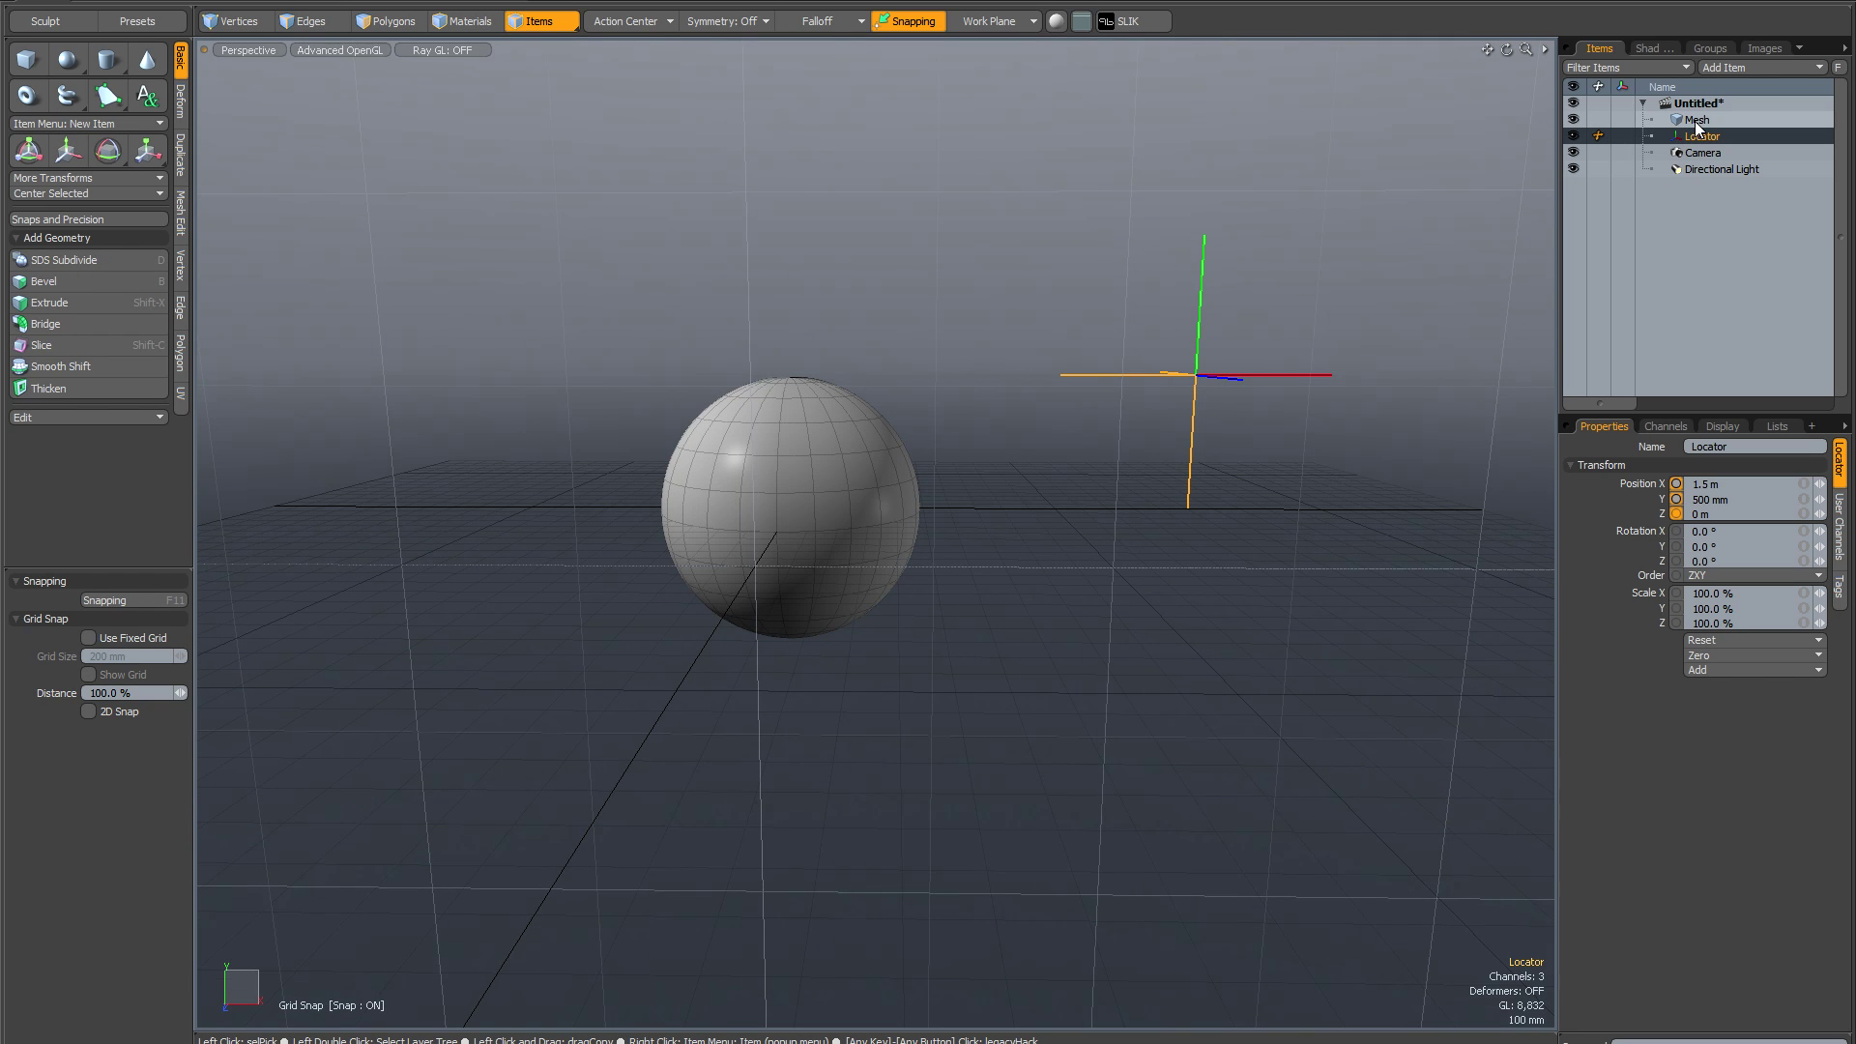
Select the Mesh item in polygon mode and set the Locator as the reference item
{"action": "left_click", "coordinate": [1696, 119]}
{"action": "key", "text": "3"}
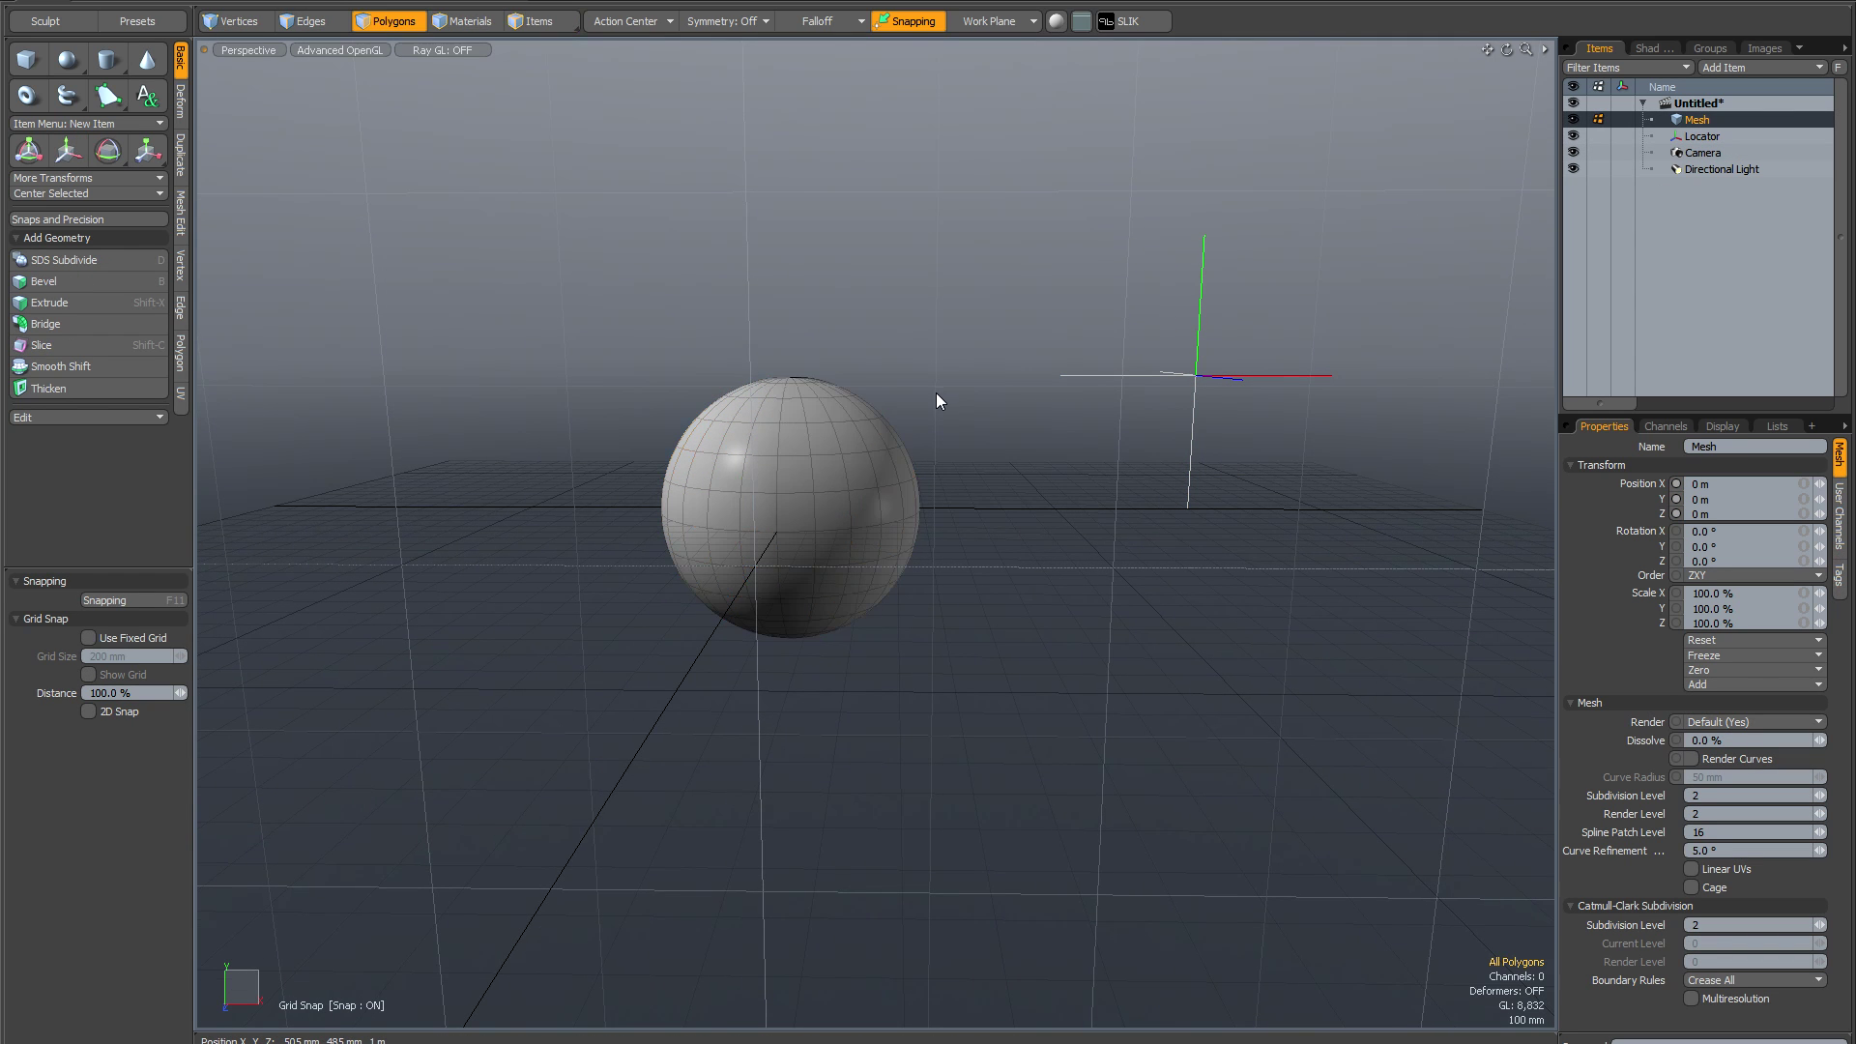
{"action": "left_click_drag", "start_coordinate": [858, 471], "coordinate": [996, 485], "text": "alt"}
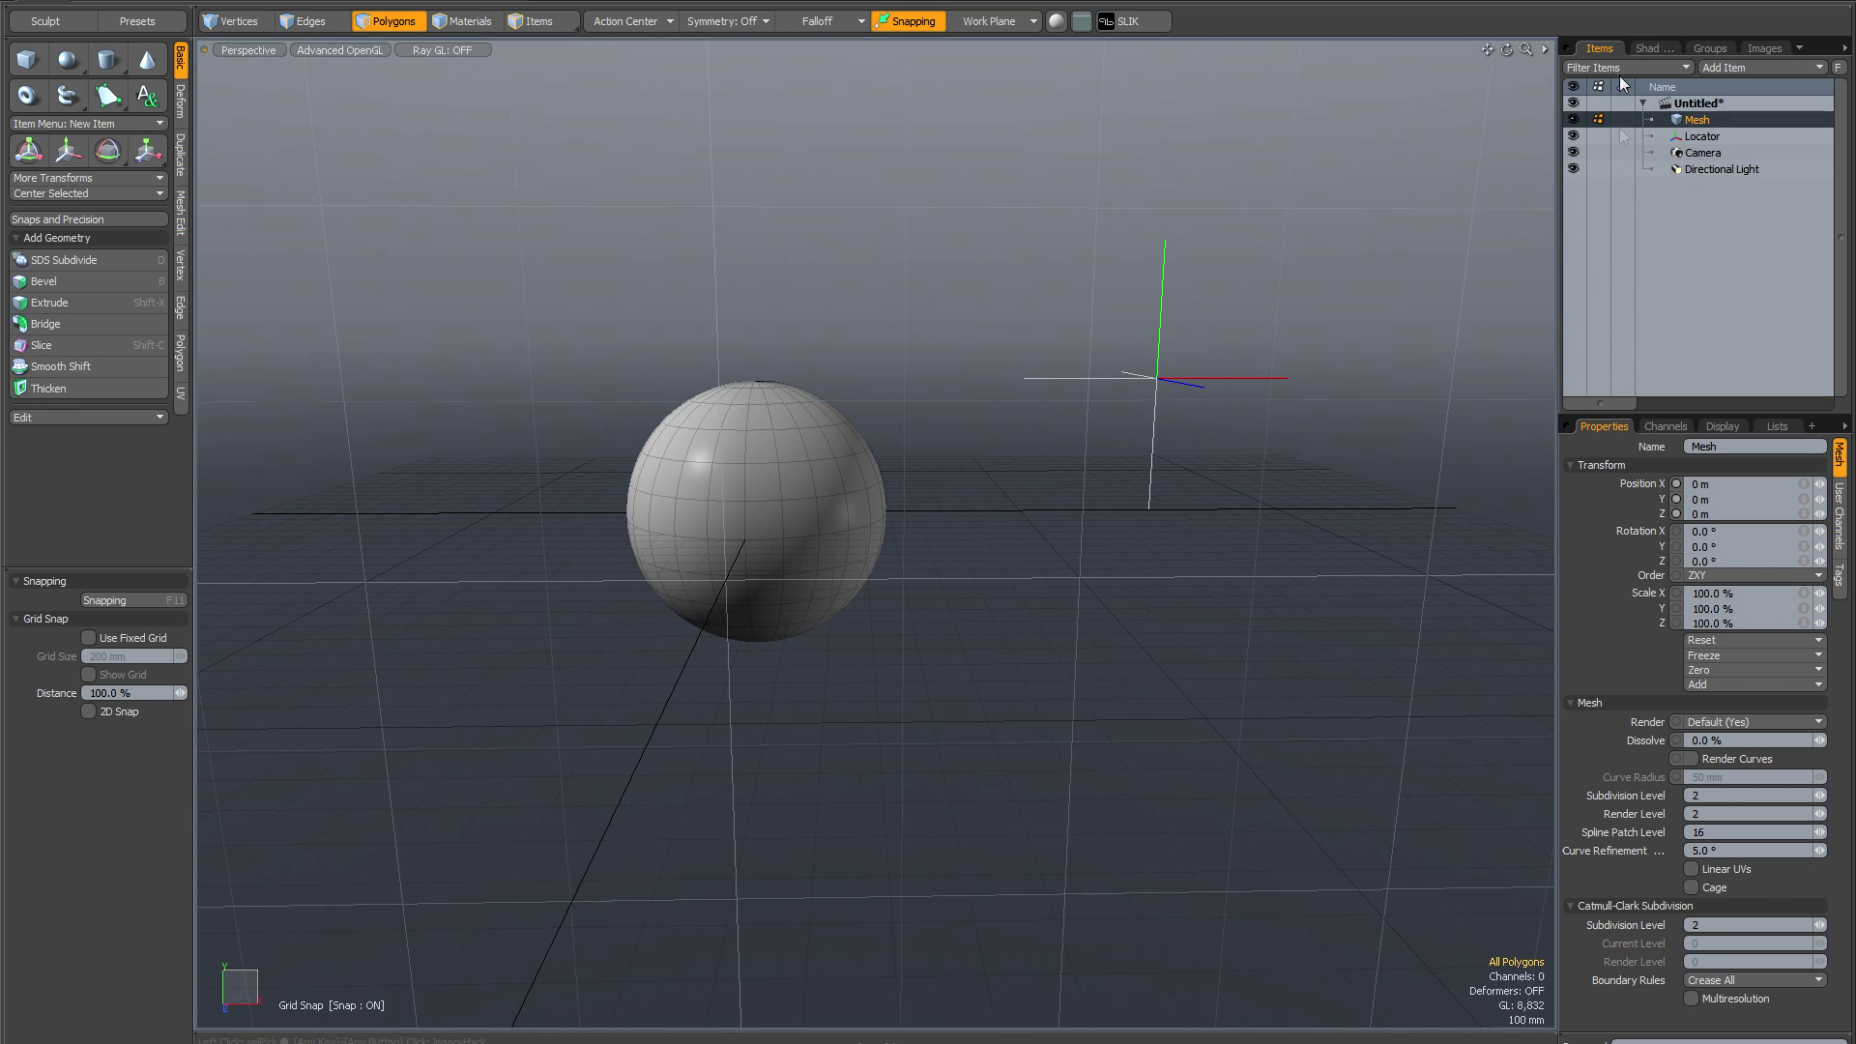
{"action": "left_click", "coordinate": [1621, 136]}
{"action": "left_click_drag", "start_coordinate": [1029, 341], "coordinate": [1270, 242], "text": "alt"}
{"action": "left_click_drag", "start_coordinate": [890, 410], "coordinate": [969, 382], "text": "alt+shift"}
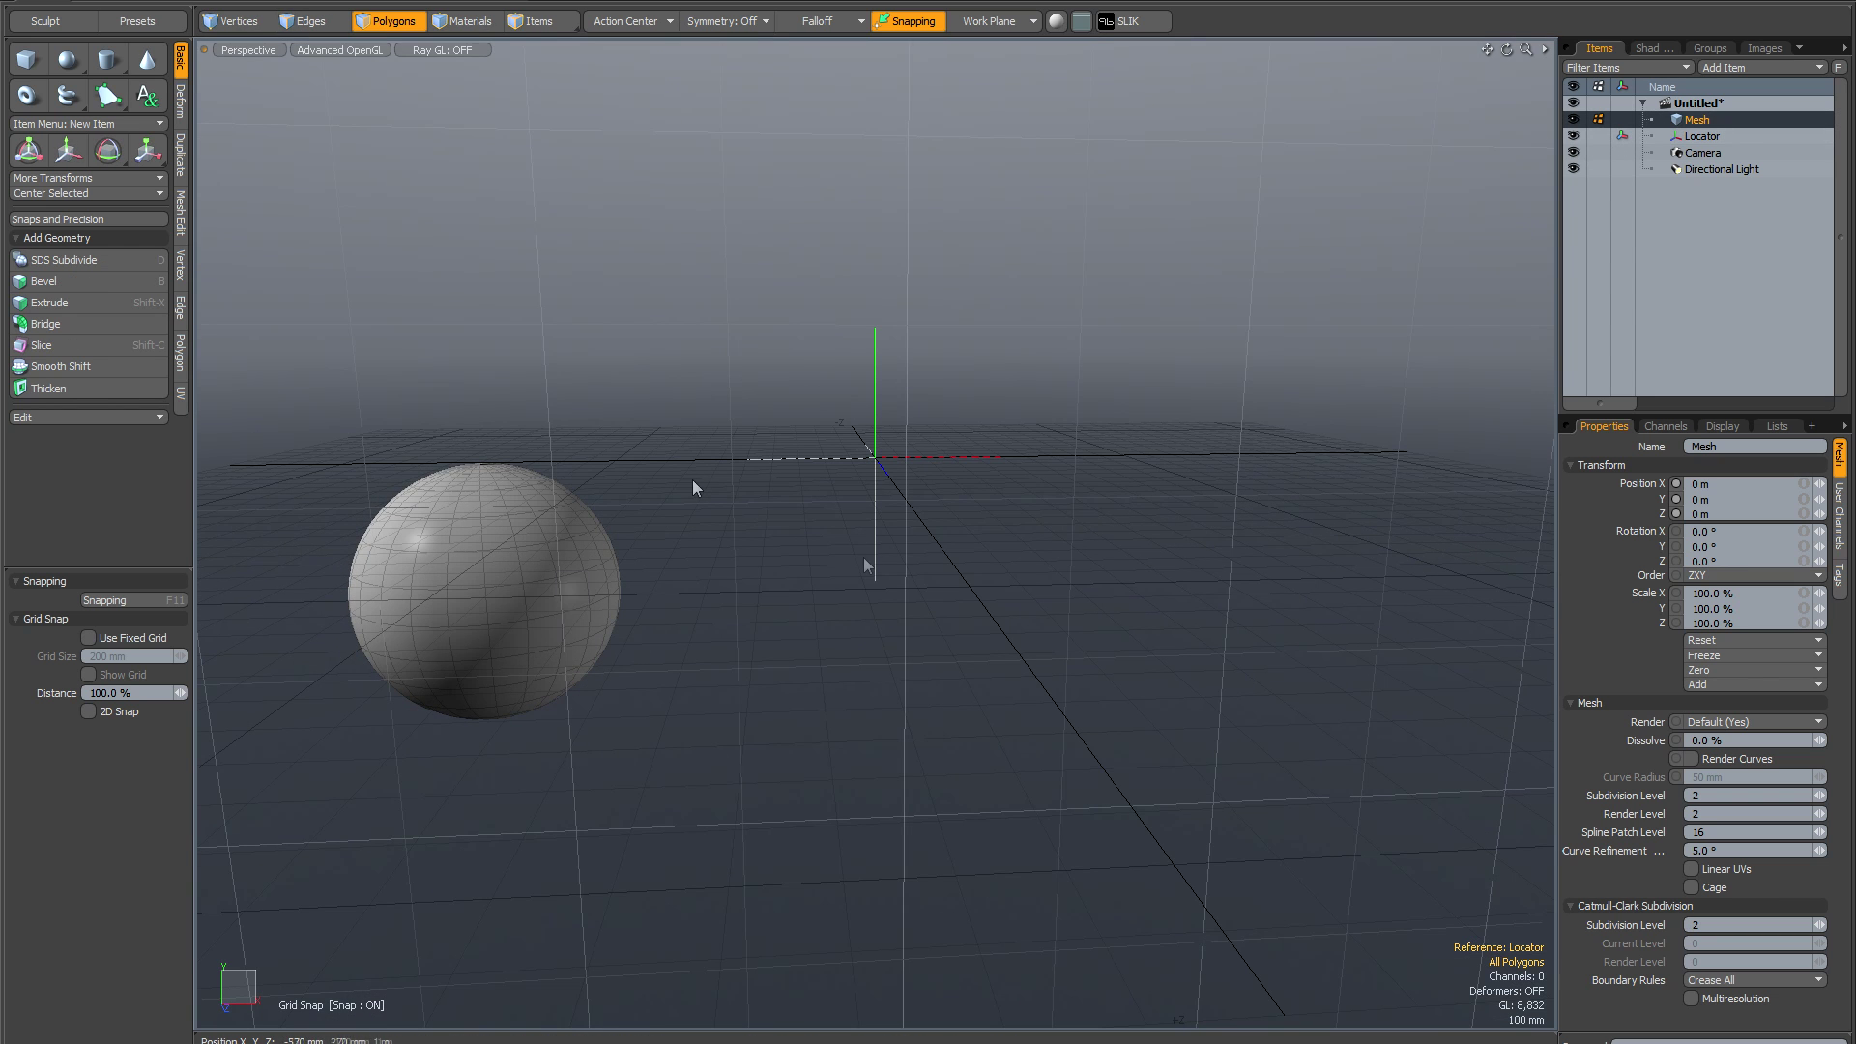
Toggle the Locator's reference setting off and on twice to compare the viewport orientation
{"action": "left_click", "coordinate": [1626, 136]}
{"action": "left_click", "coordinate": [1626, 137]}
{"action": "left_click", "coordinate": [1625, 136]}
{"action": "left_click", "coordinate": [1626, 137]}
{"action": "left_click_drag", "start_coordinate": [1181, 288], "coordinate": [1203, 286], "text": "alt"}
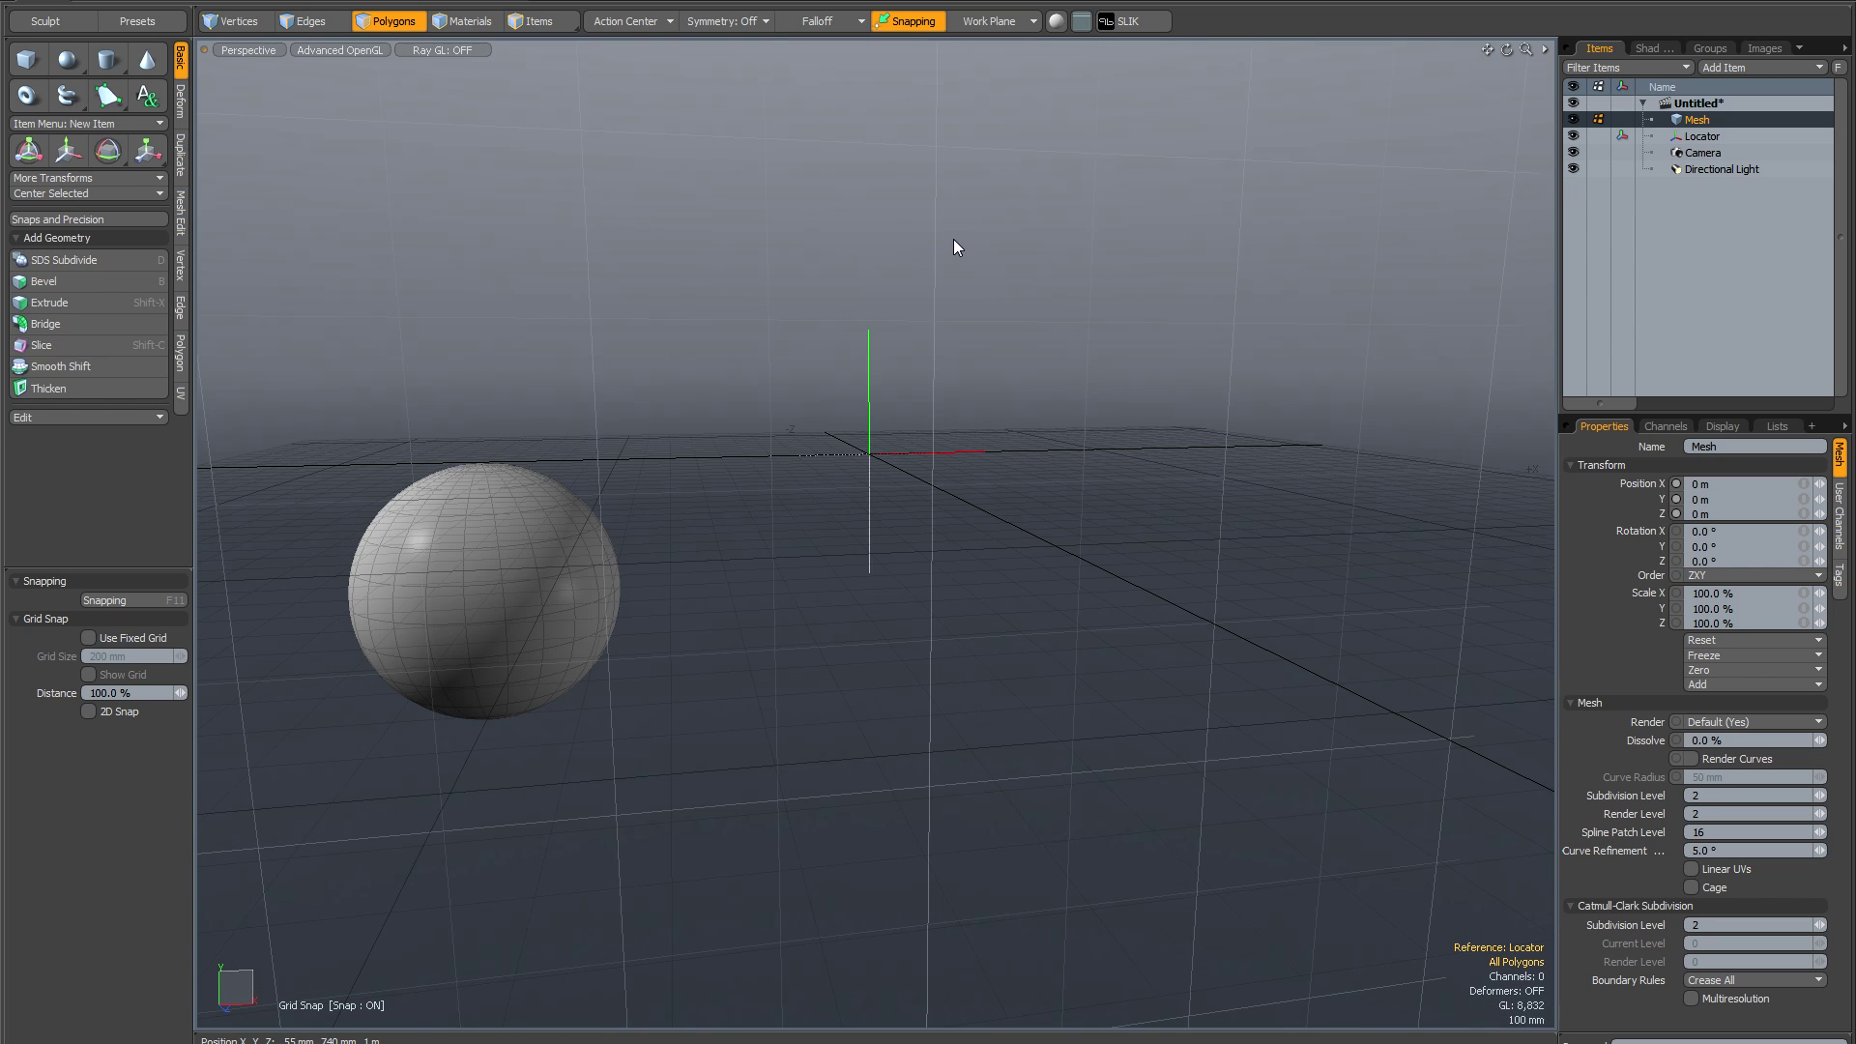
Set the action center to Origin and rotate the sphere's polygons about the referenced locator
{"action": "key", "text": "alt+o"}
{"action": "left_click_drag", "start_coordinate": [925, 293], "coordinate": [1032, 261], "text": "alt"}
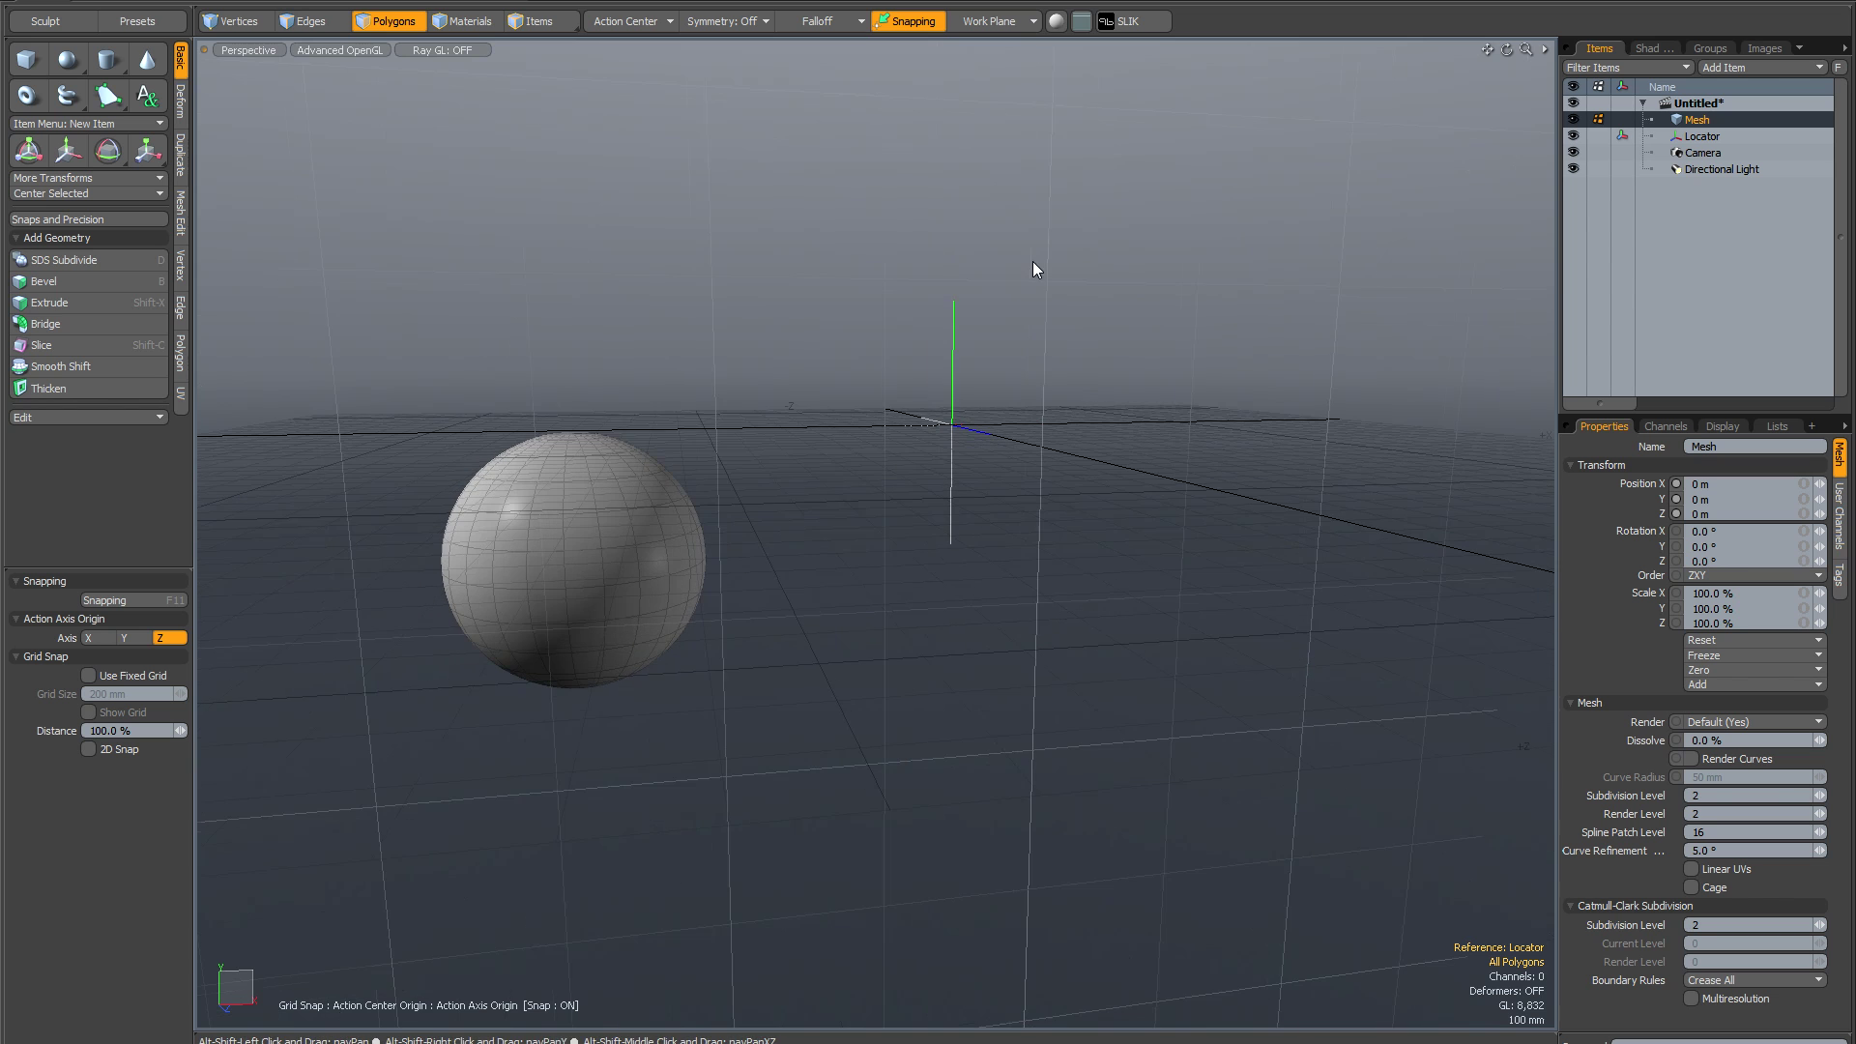
{"action": "key", "text": "e"}
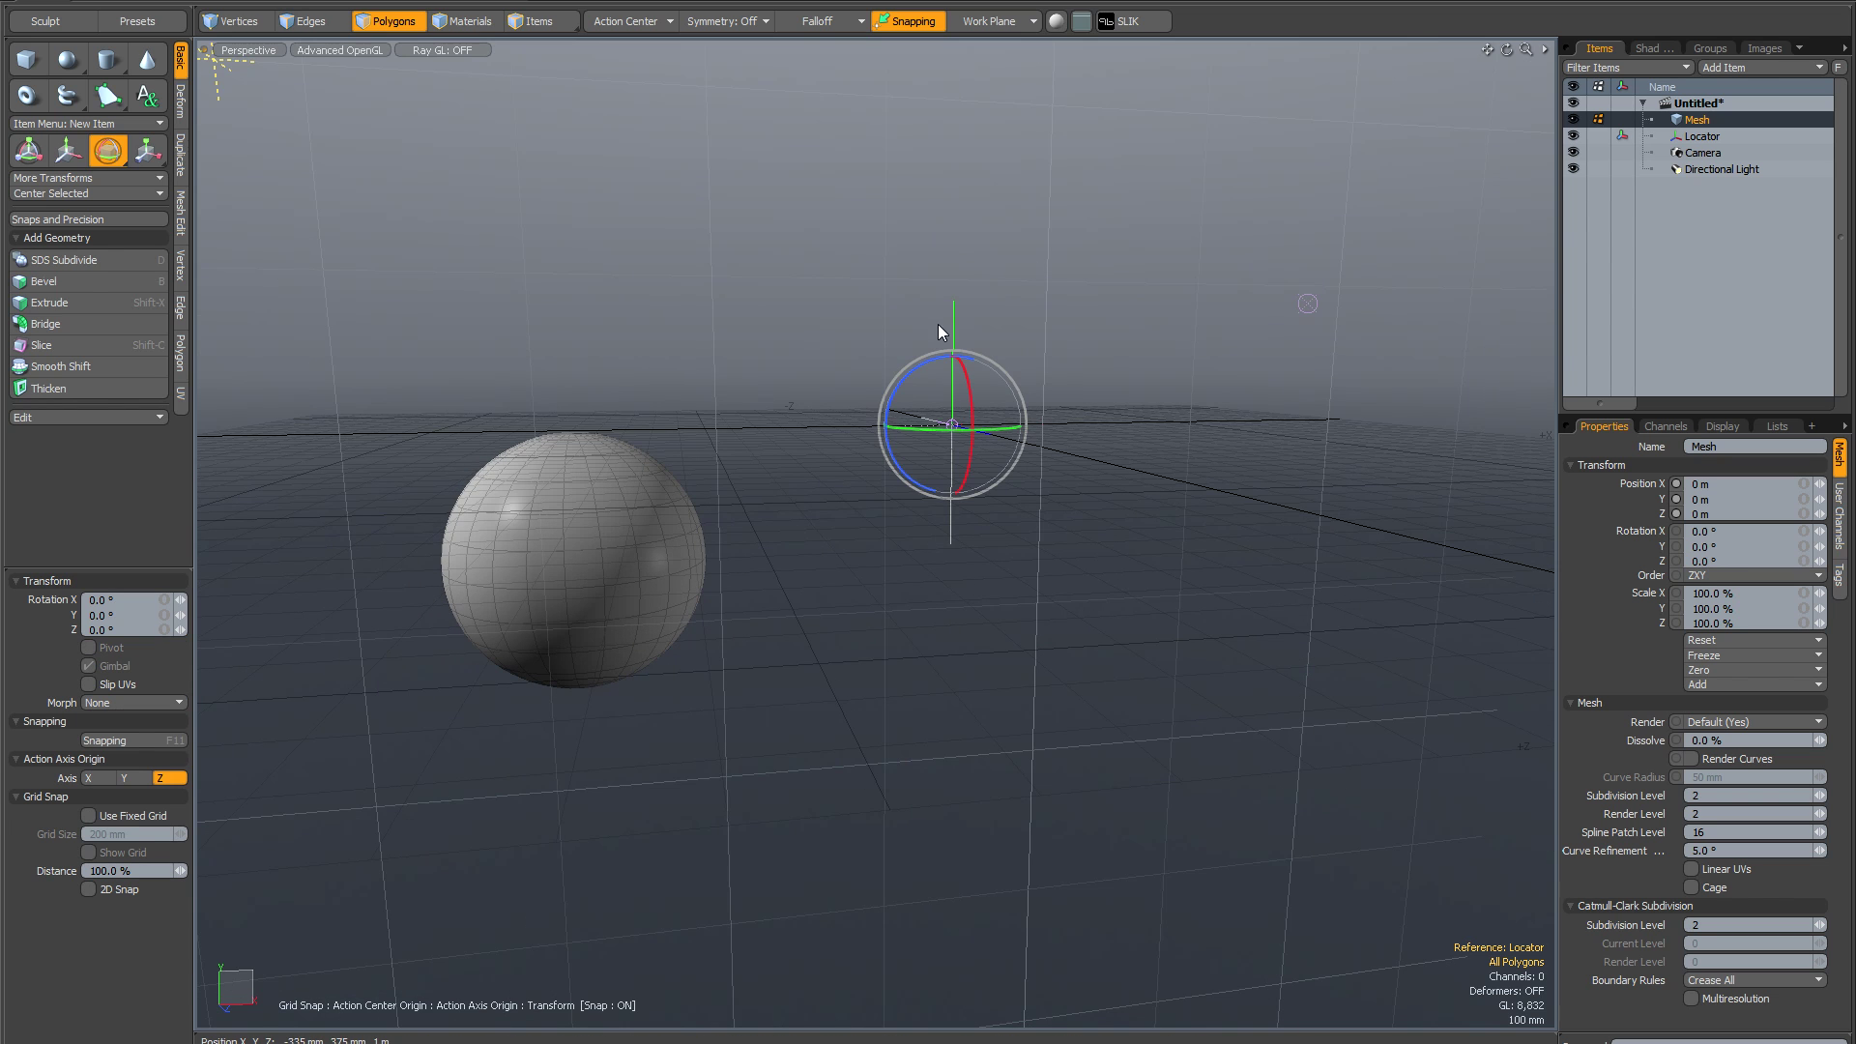
{"action": "key", "text": "3"}
{"action": "left_click_drag", "start_coordinate": [906, 367], "coordinate": [949, 224]}
Undo the sphere's rotation, drop the Rotate tool, and clear the Locator's reference setting
{"action": "key", "text": "ctrl+z"}
{"action": "key", "text": "q"}
{"action": "left_click", "coordinate": [1622, 135]}
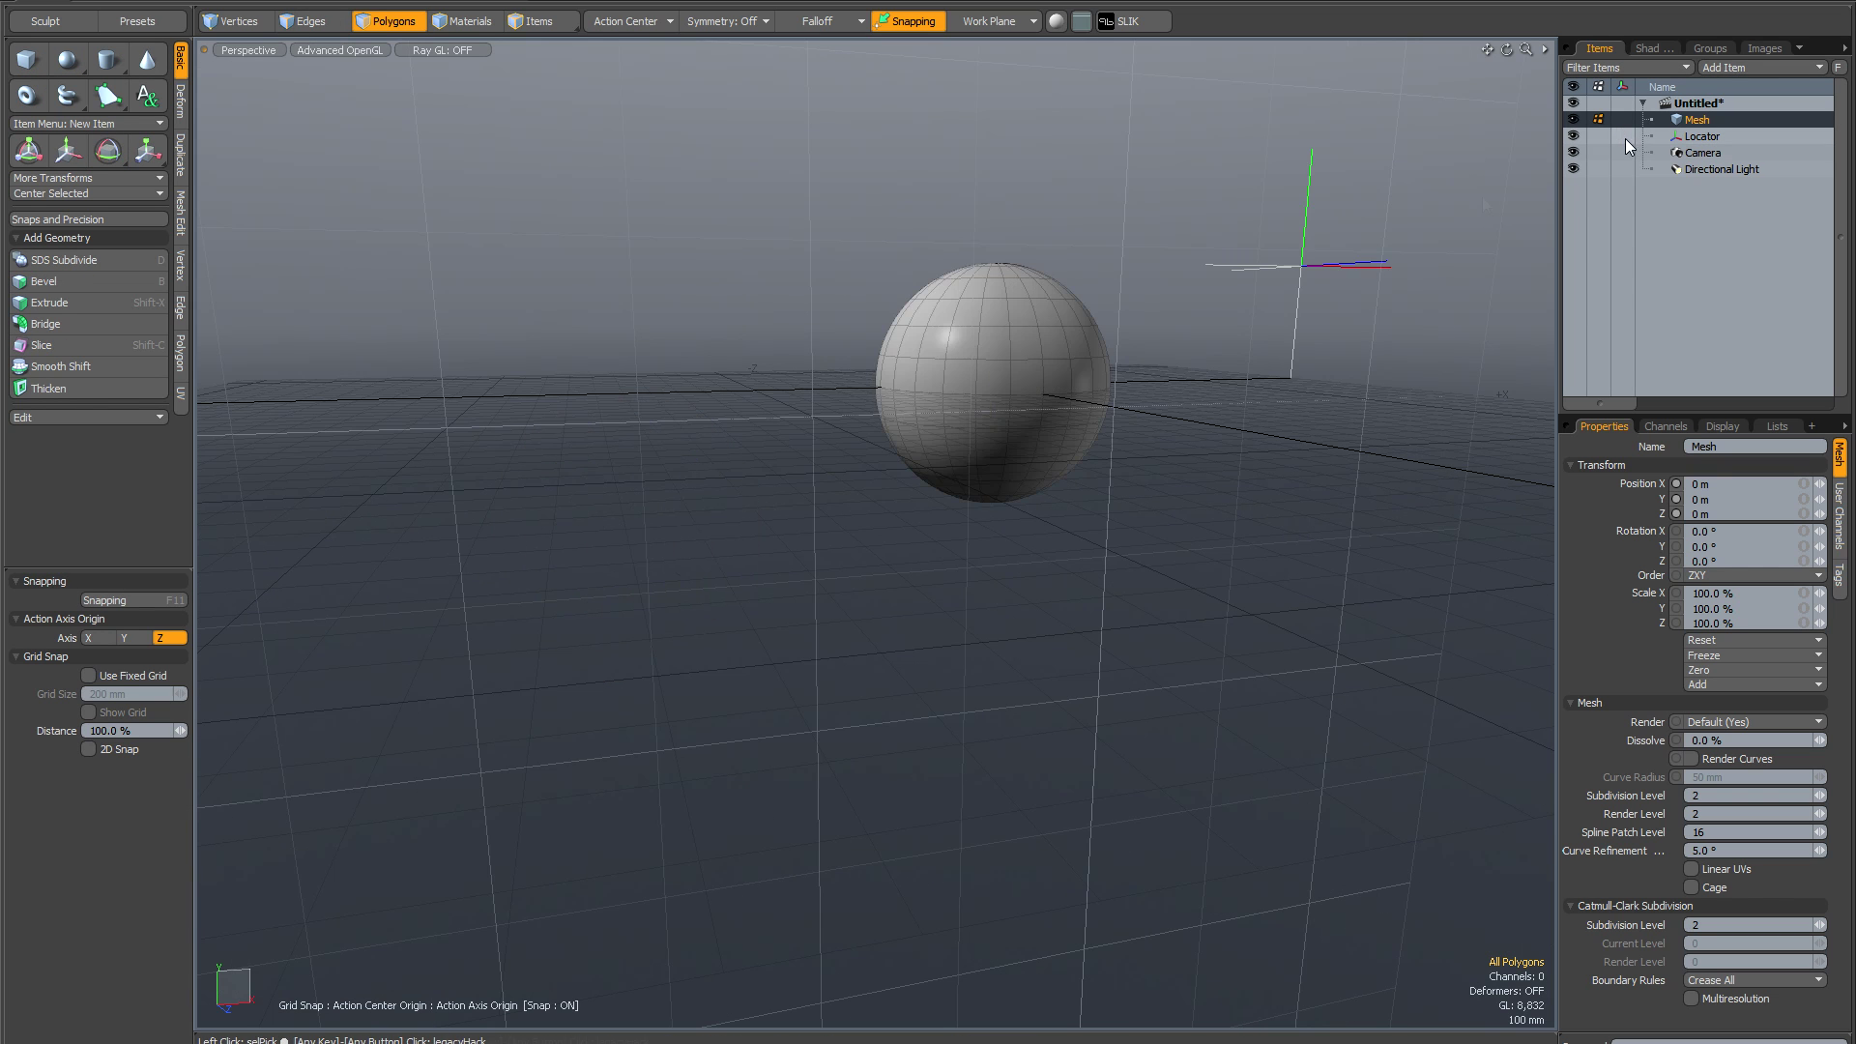
Clear the Origin action center and deselect the Mesh item
{"action": "left_click_drag", "start_coordinate": [899, 363], "coordinate": [679, 497], "text": "alt+shift"}
{"action": "left_click_drag", "start_coordinate": [760, 448], "coordinate": [704, 409], "text": "alt"}
{"action": "left_click", "coordinate": [687, 390]}
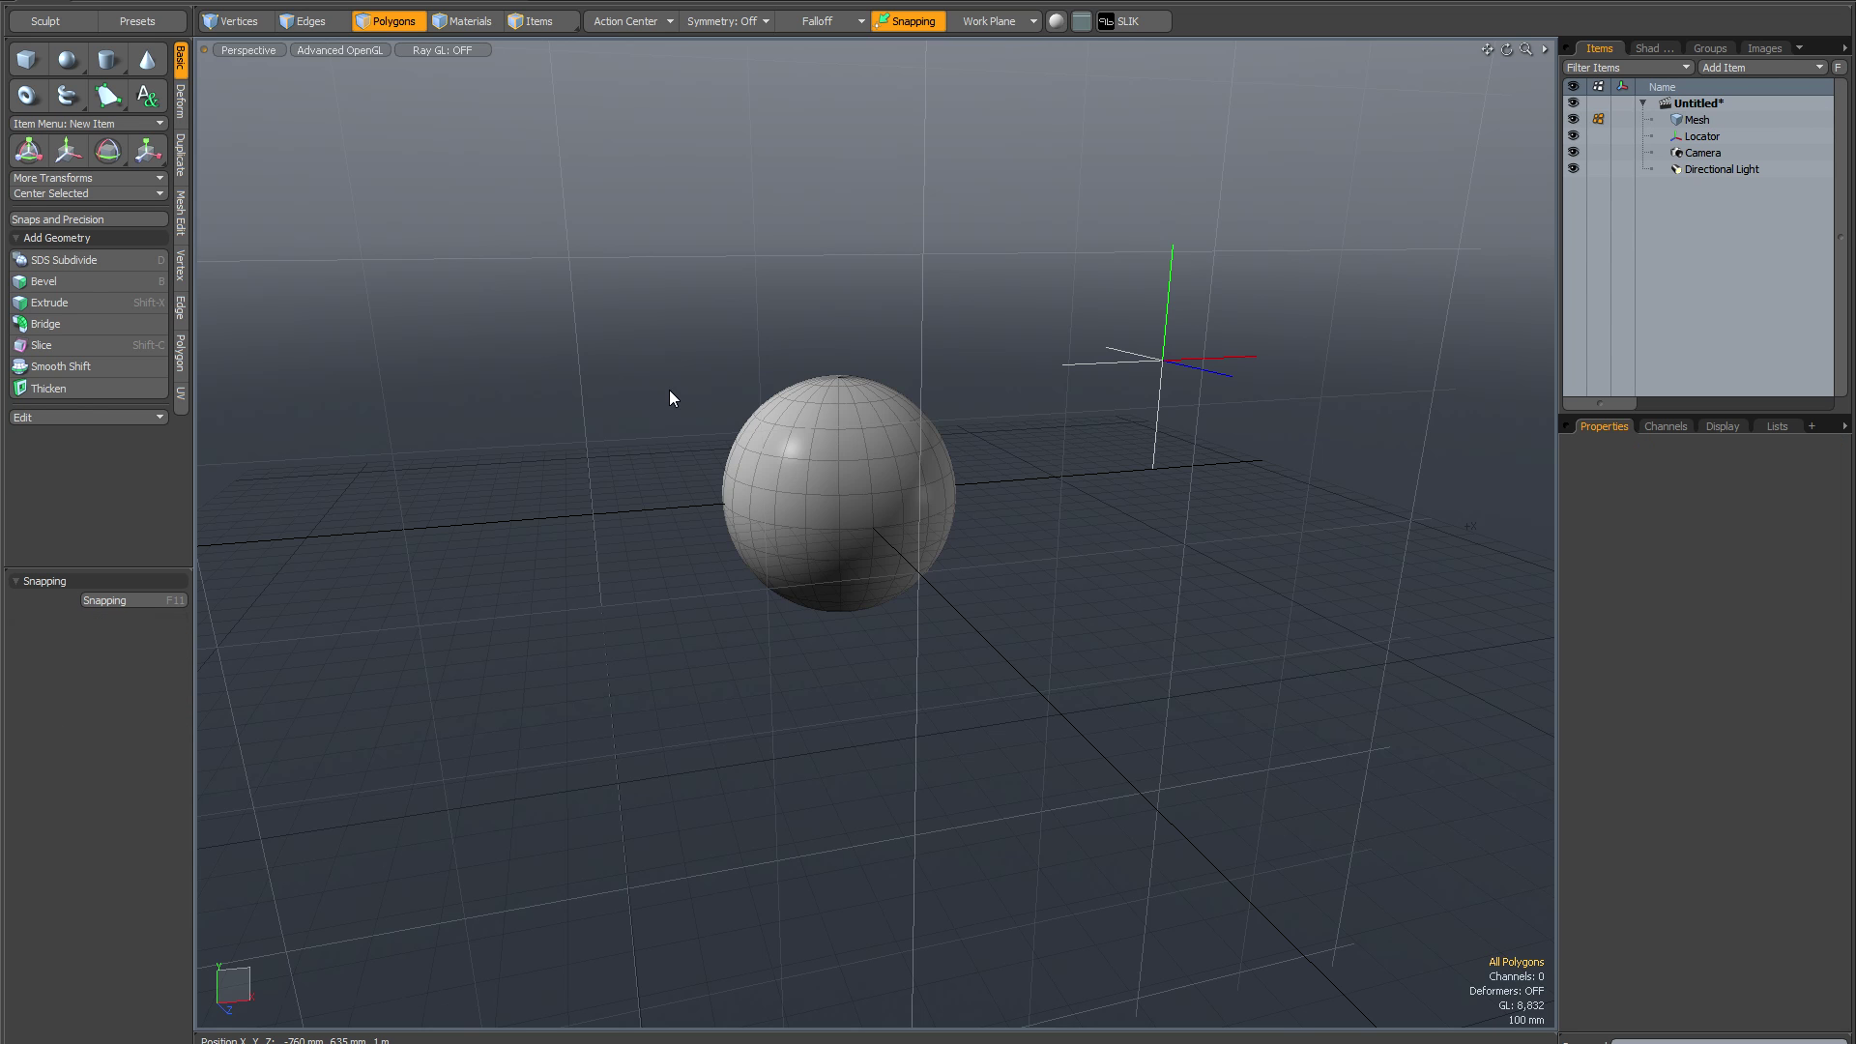
{"action": "left_click_drag", "start_coordinate": [687, 379], "coordinate": [821, 342], "text": "alt"}
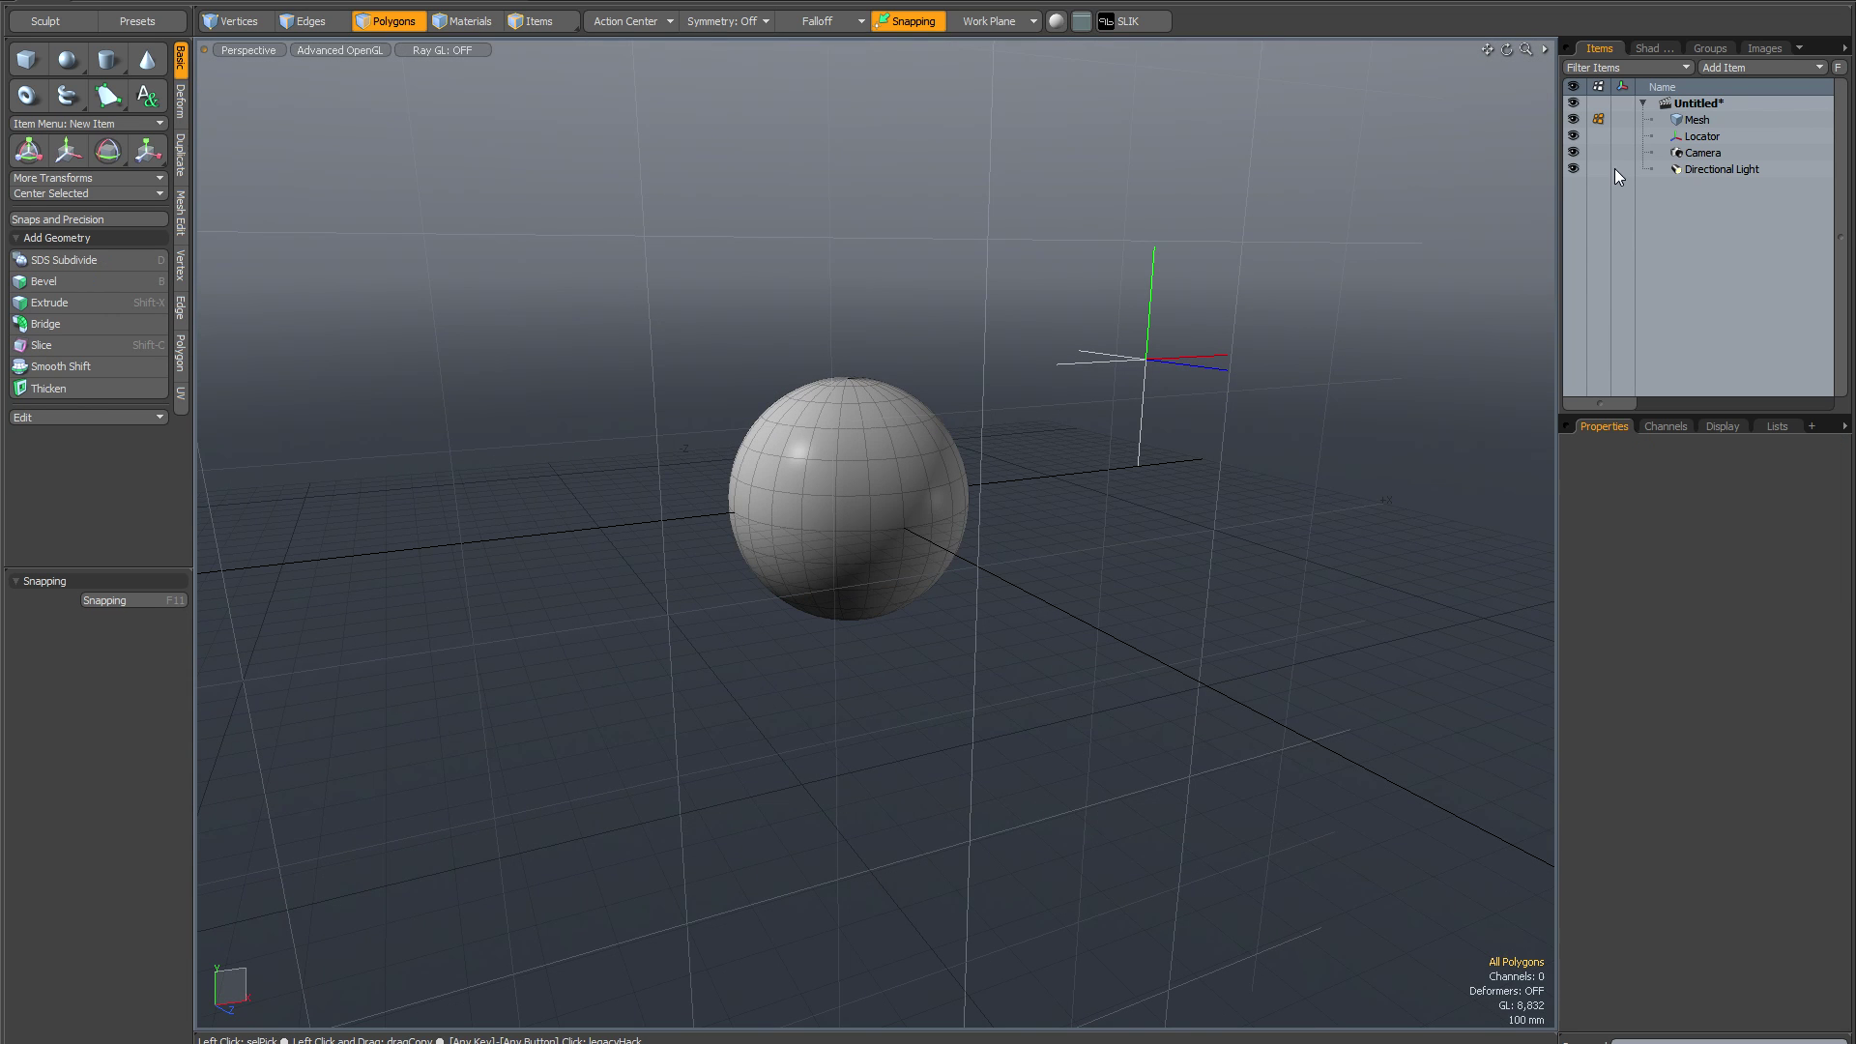
Rotate the Locator item to -30° about its X axis and drop the Rotate tool
{"action": "left_click", "coordinate": [1699, 136]}
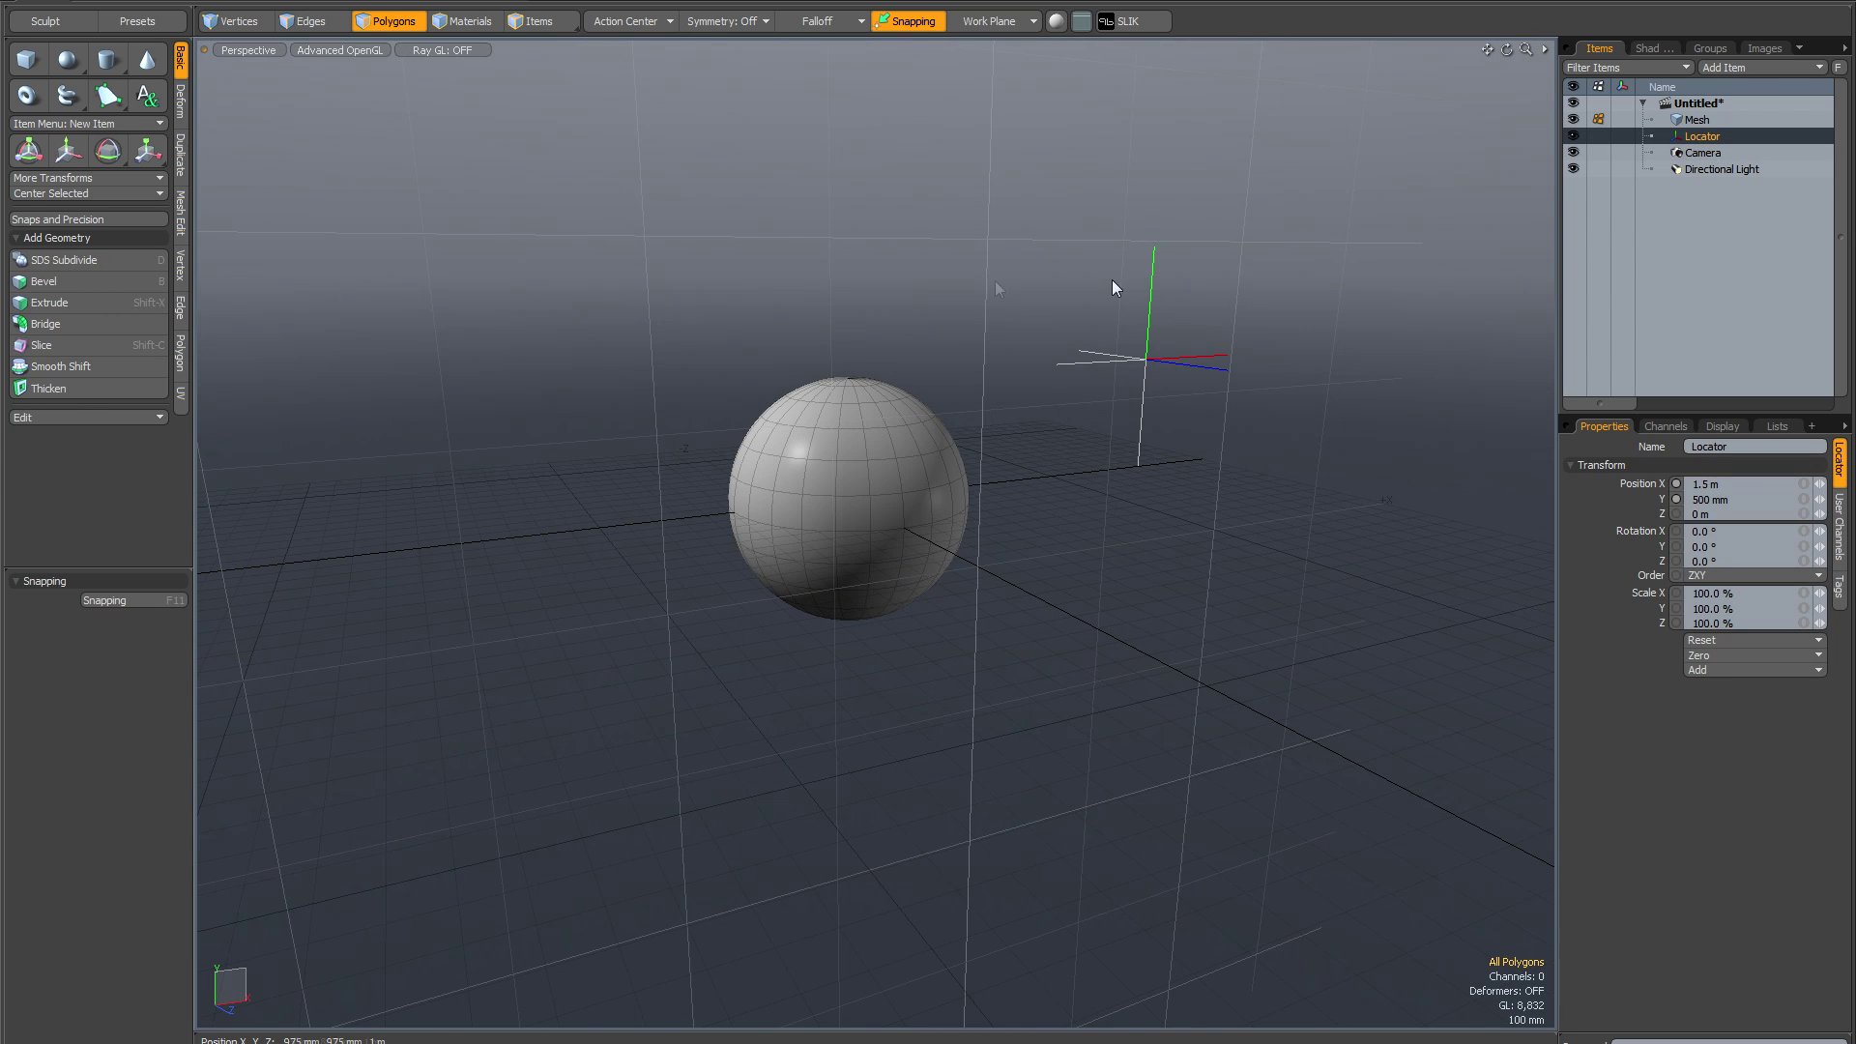
{"action": "left_click", "coordinate": [539, 22]}
{"action": "left_click_drag", "start_coordinate": [815, 326], "coordinate": [878, 363], "text": "alt"}
{"action": "key", "text": "e"}
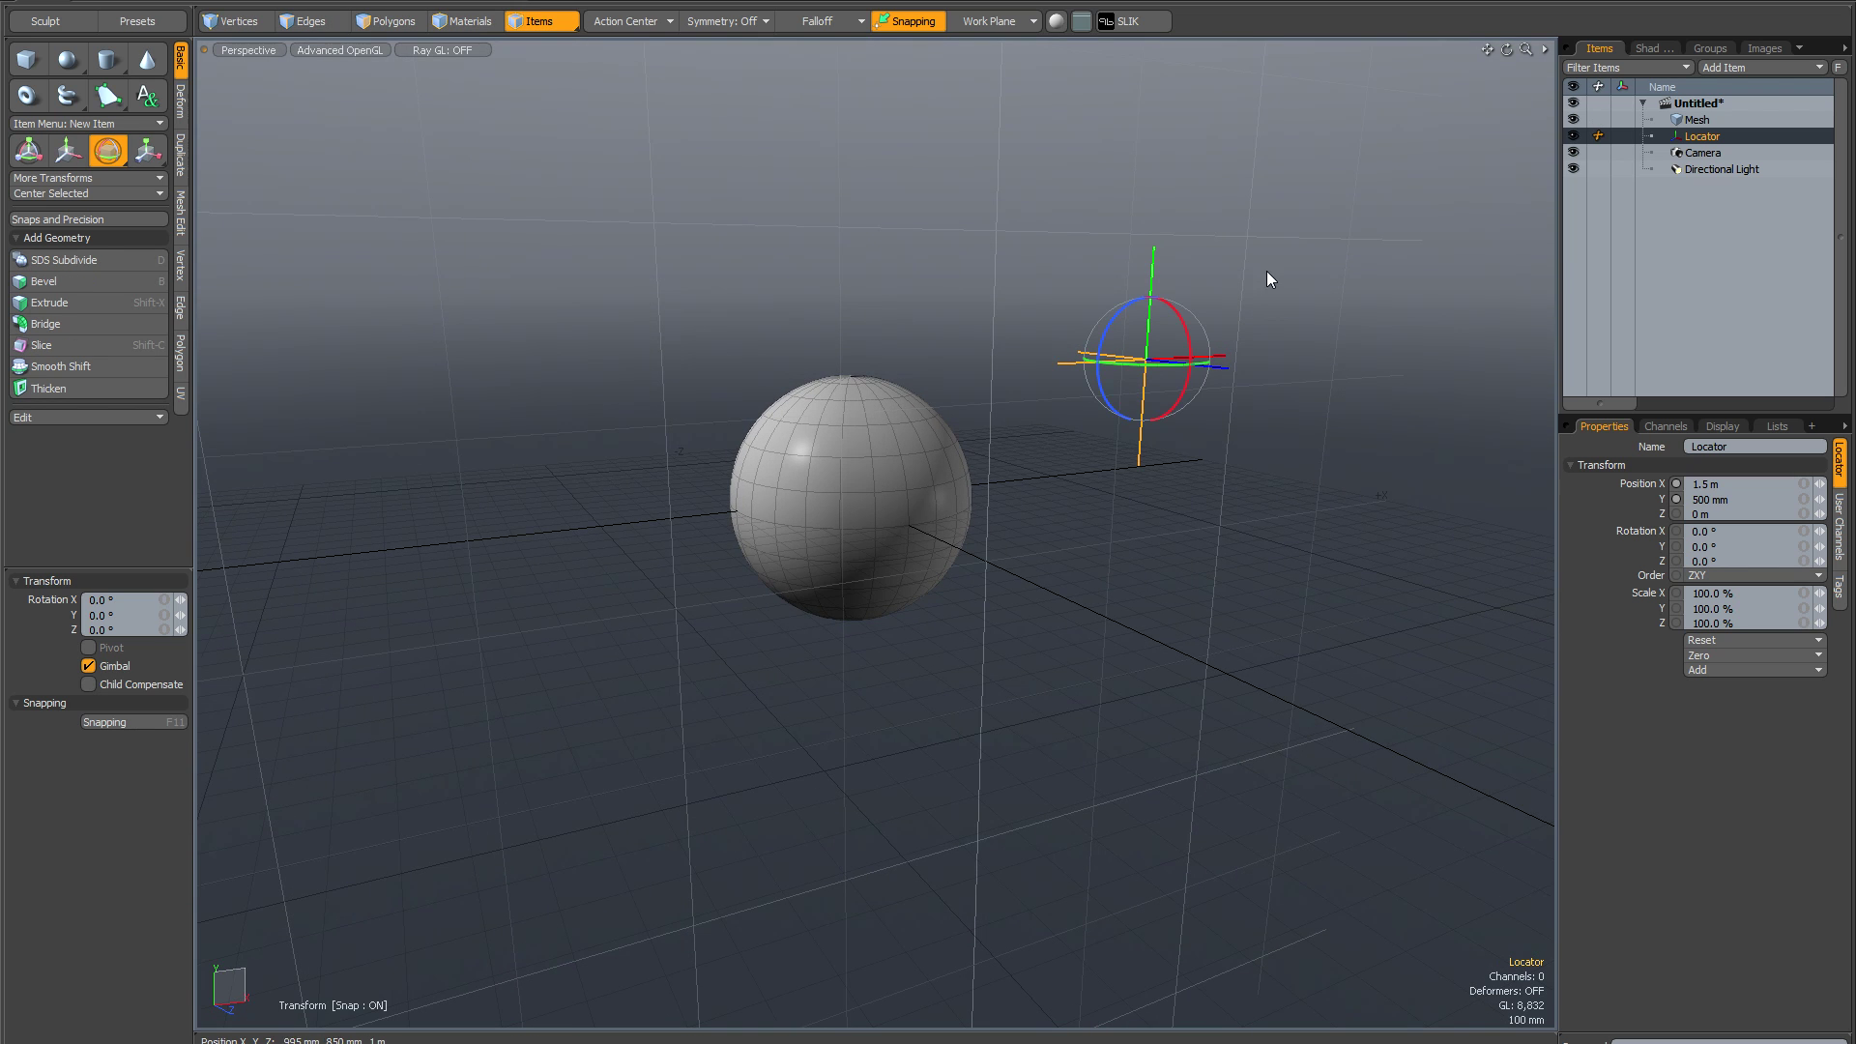
{"action": "left_click_drag", "start_coordinate": [1187, 334], "coordinate": [1179, 305]}
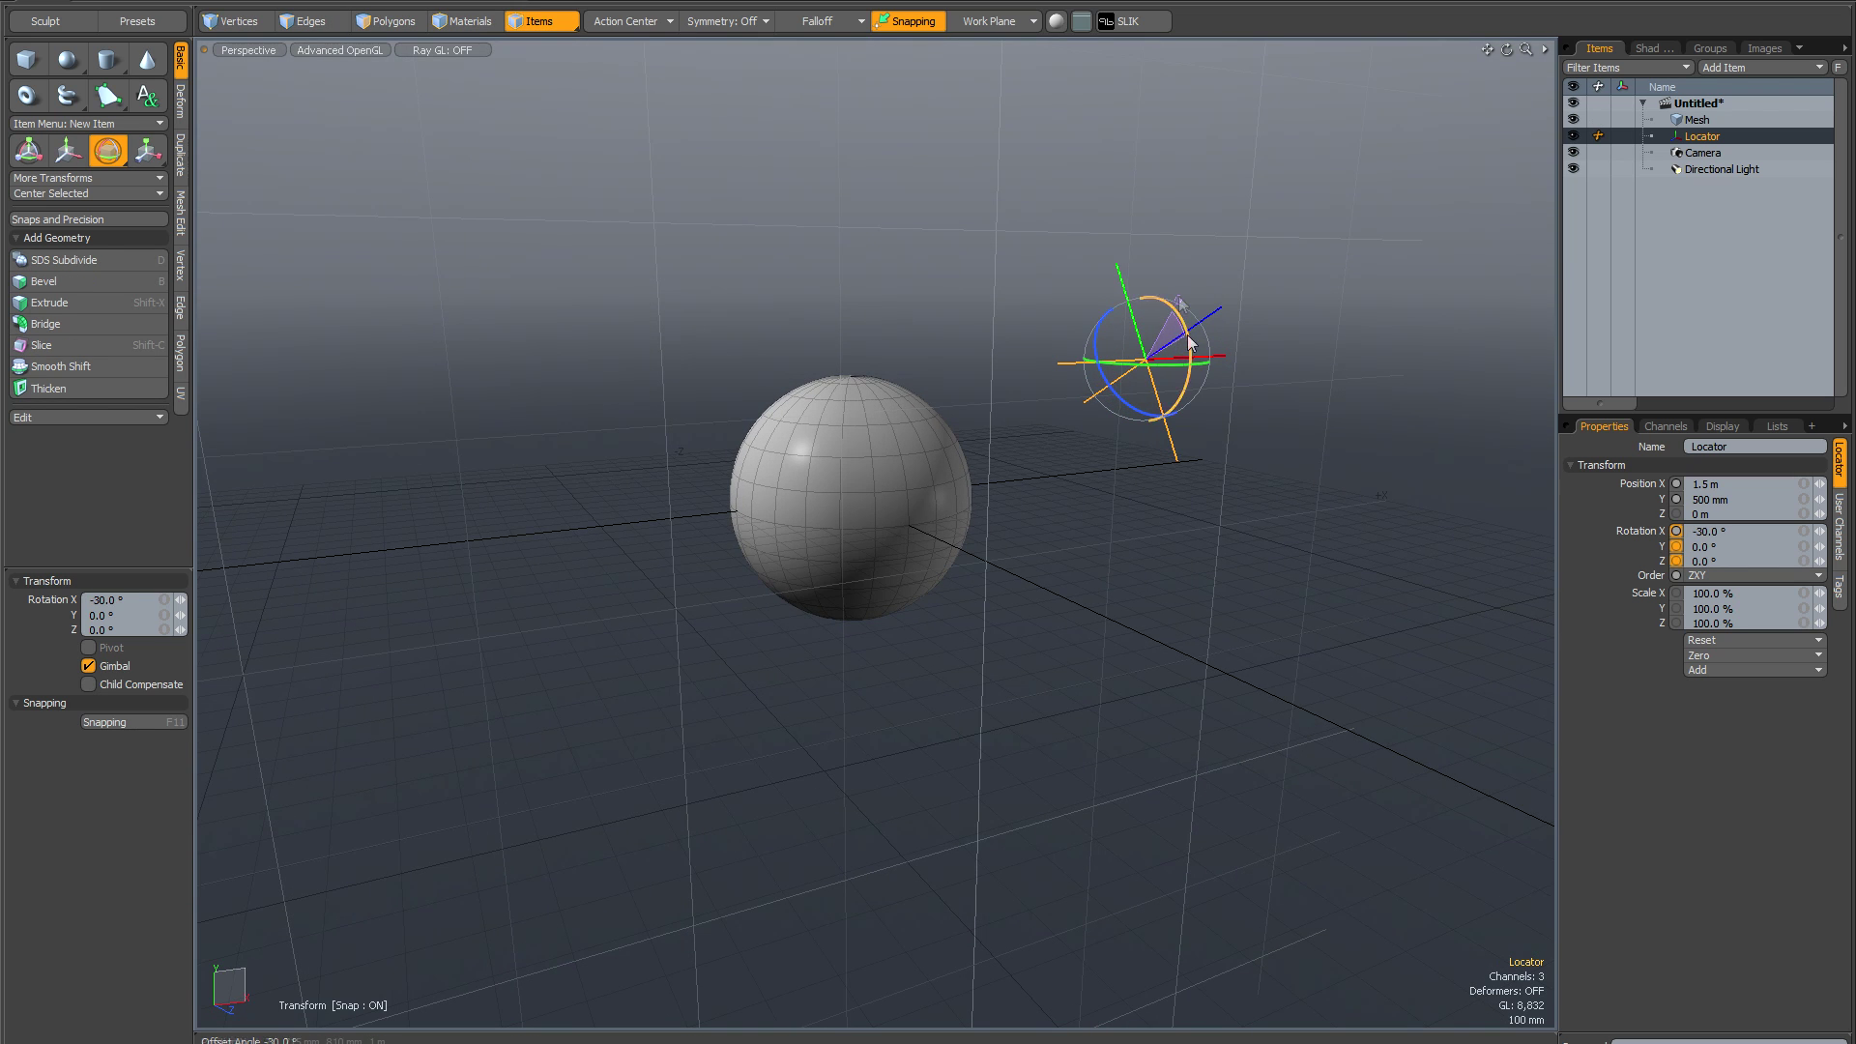
{"action": "key", "text": "q"}
Switch to the Mesh's polygons and set the rotated Locator as the reference item
{"action": "left_click_drag", "start_coordinate": [1024, 249], "coordinate": [966, 275], "text": "alt+shift"}
{"action": "left_click", "coordinate": [1692, 121]}
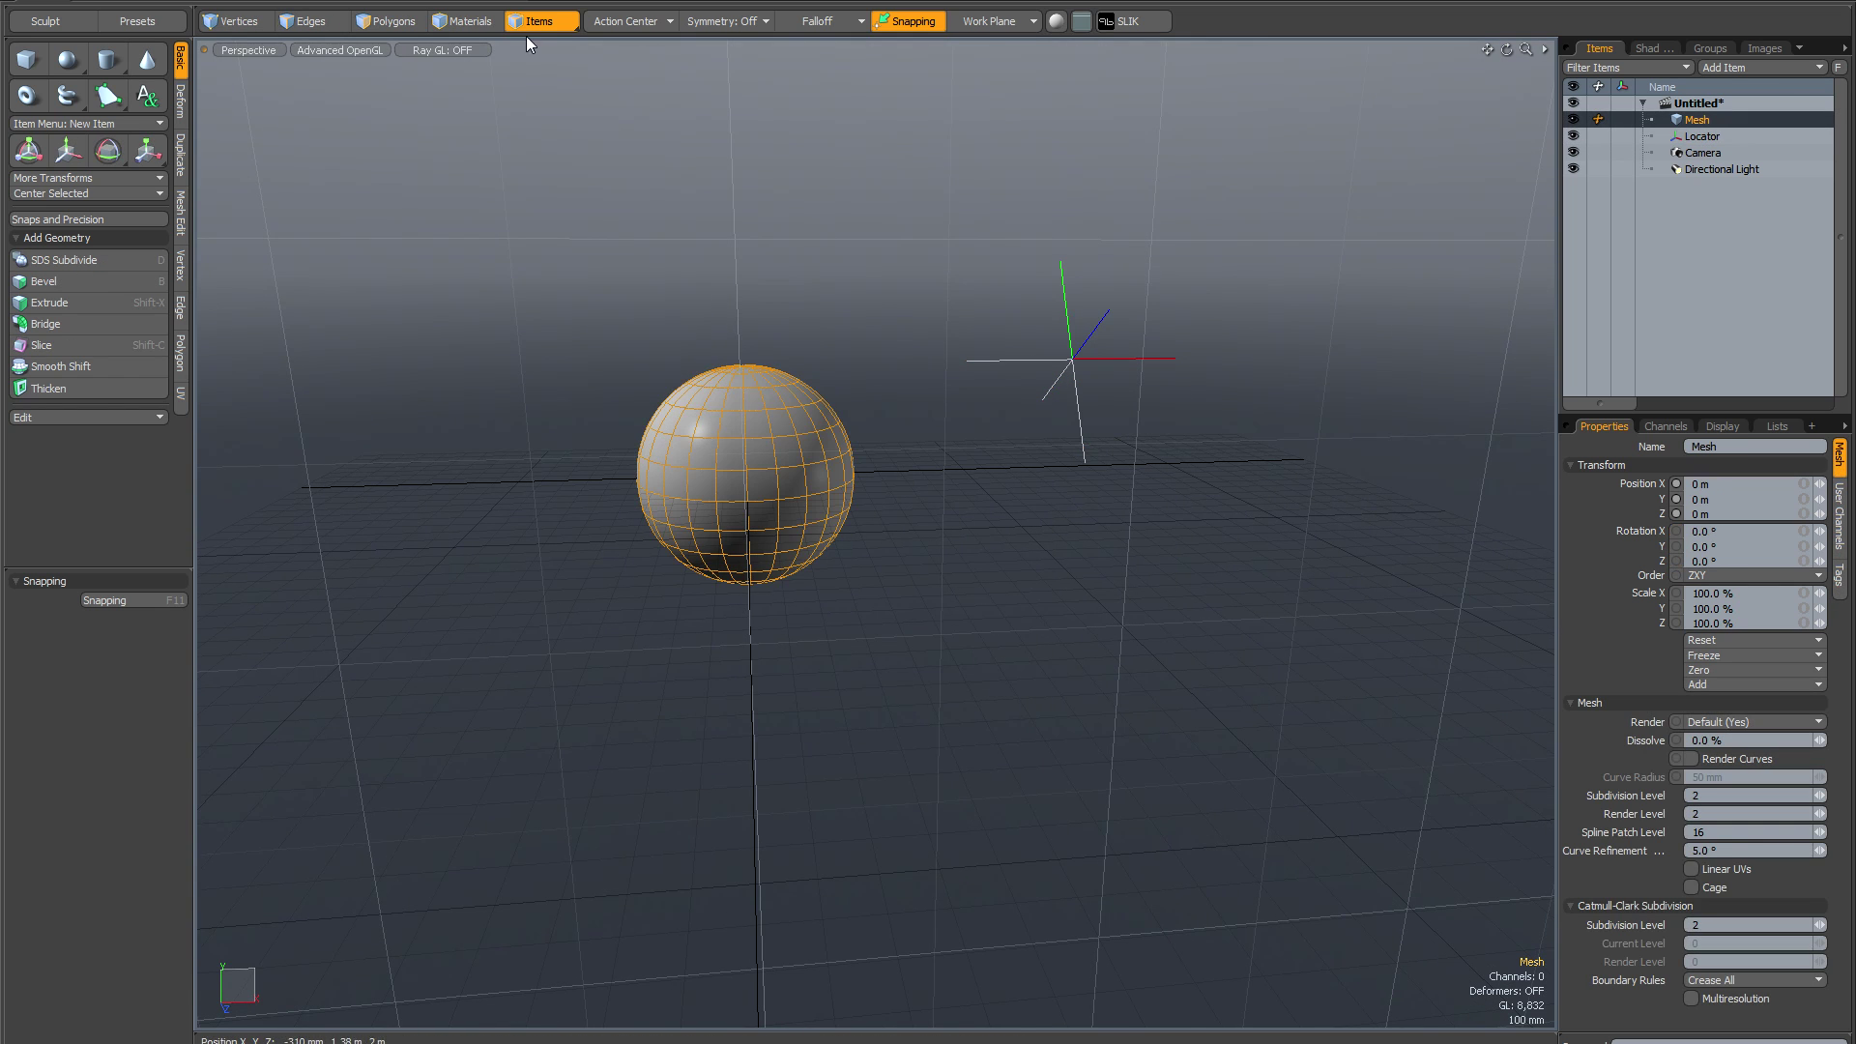
{"action": "left_click", "coordinate": [393, 21]}
{"action": "left_click_drag", "start_coordinate": [700, 229], "coordinate": [764, 300], "text": "alt"}
{"action": "mouse_move", "coordinate": [1106, 263]}
{"action": "left_mouse_down", "text": "alt"}
{"action": "mouse_move", "coordinate": [1090, 255]}
{"action": "mouse_move", "coordinate": [1143, 269]}
{"action": "mouse_move", "coordinate": [1135, 252]}
{"action": "left_mouse_up", "text": "alt"}
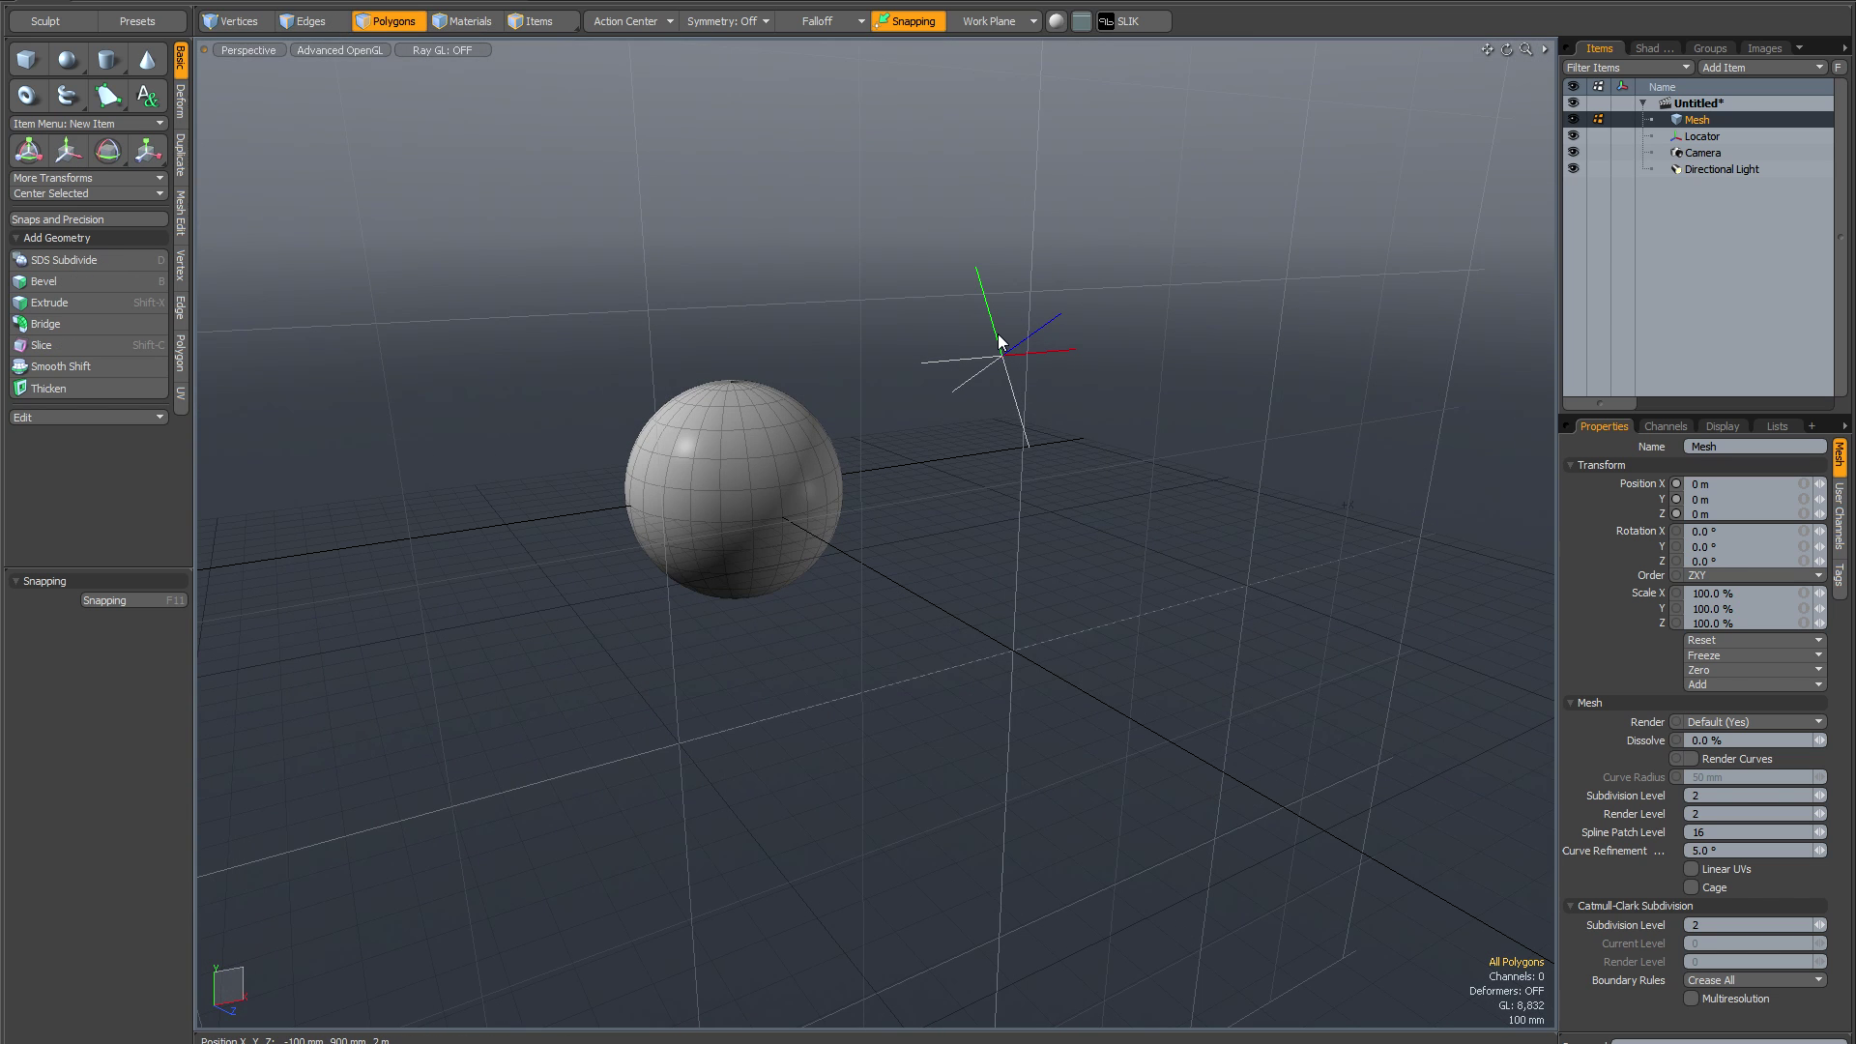
{"action": "mouse_move", "coordinate": [1019, 361]}
{"action": "left_mouse_down", "text": "alt+shift"}
{"action": "mouse_move", "coordinate": [1051, 385]}
{"action": "mouse_move", "coordinate": [1021, 389]}
{"action": "left_mouse_up", "text": "alt+shift"}
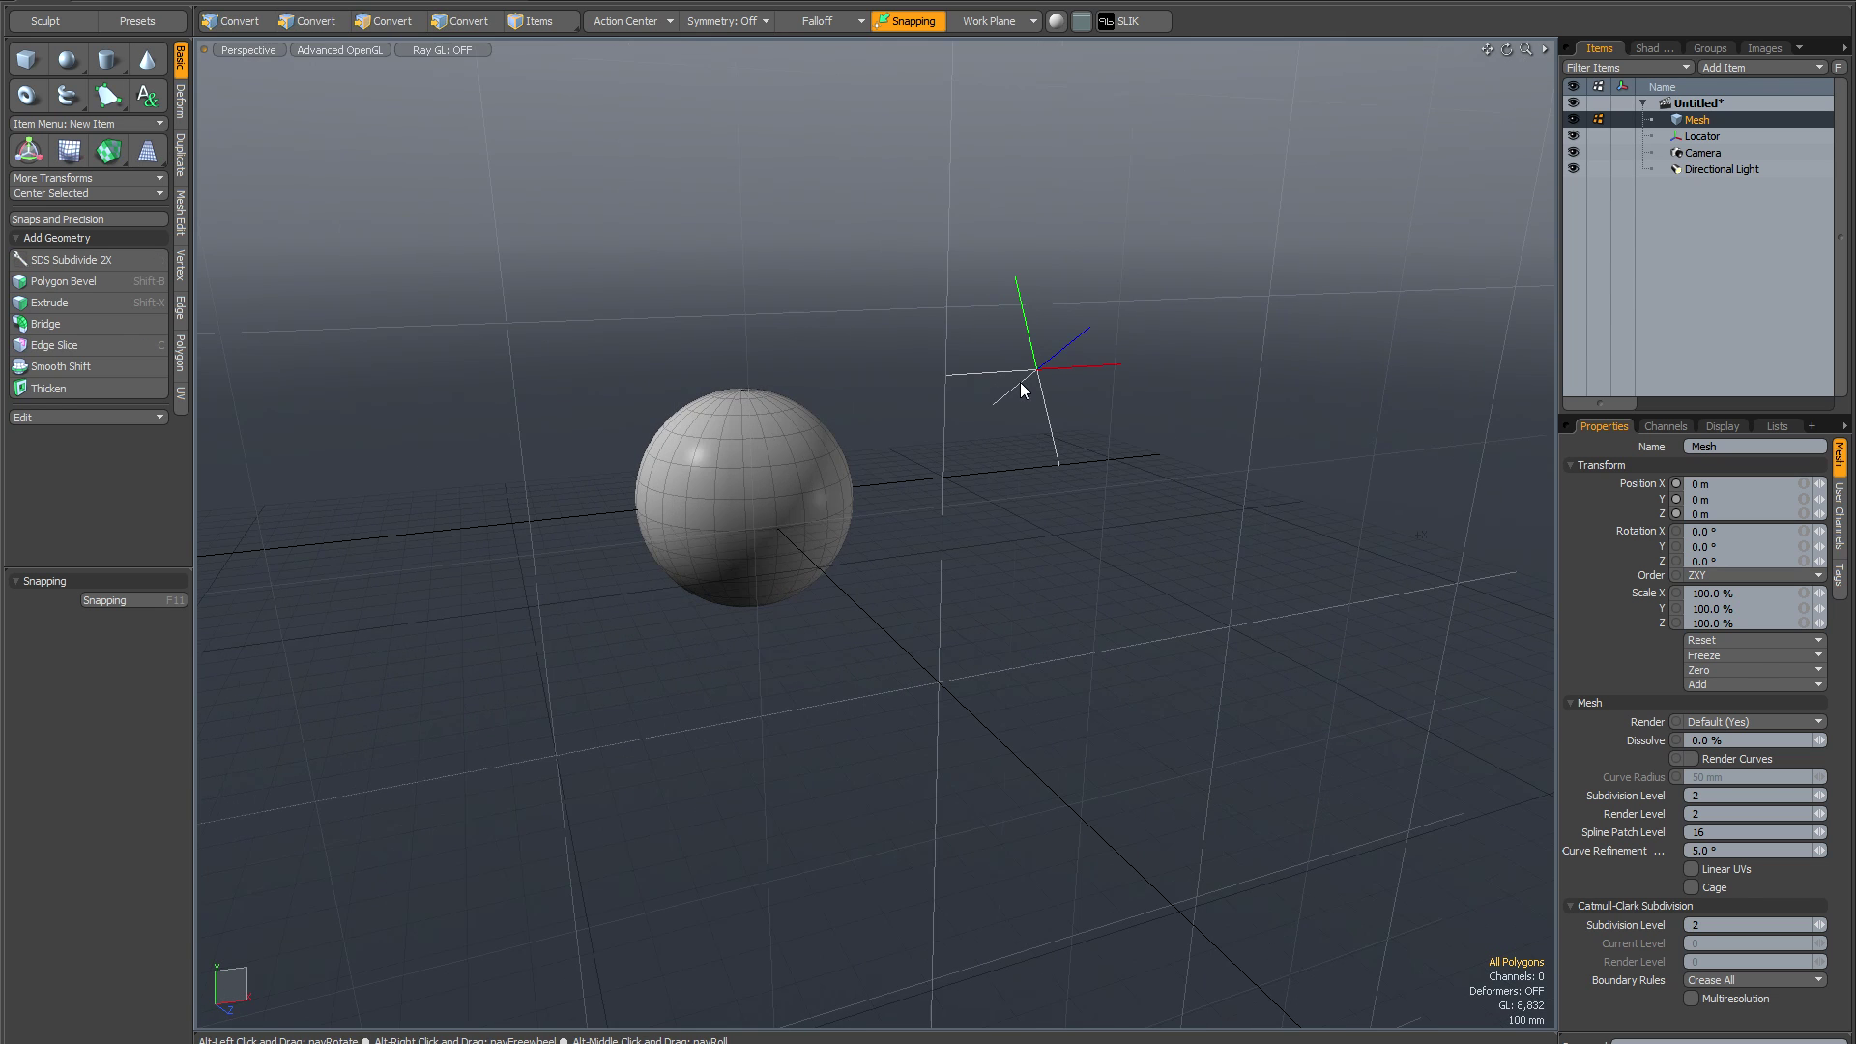
{"action": "left_click", "coordinate": [1621, 139]}
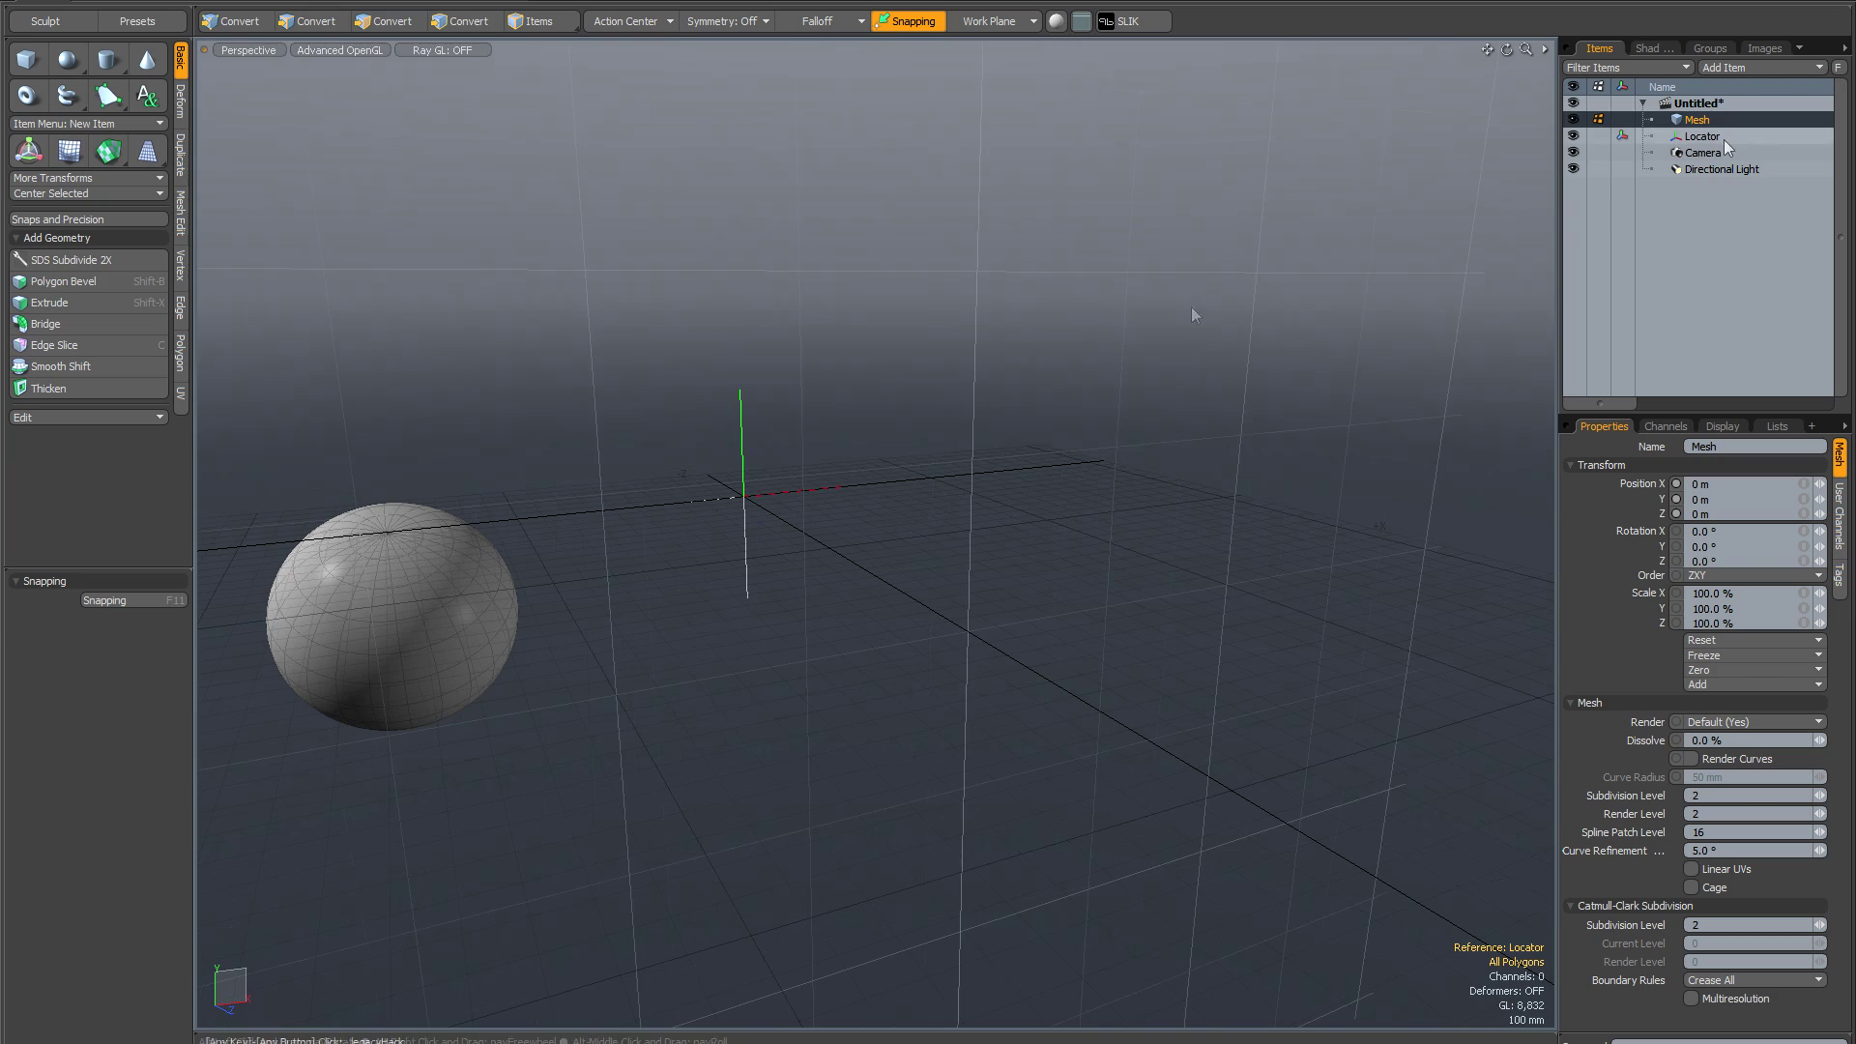
{"action": "left_click_drag", "start_coordinate": [864, 375], "coordinate": [833, 532], "text": "alt"}
{"action": "left_click_drag", "start_coordinate": [863, 425], "coordinate": [842, 555], "text": "alt"}
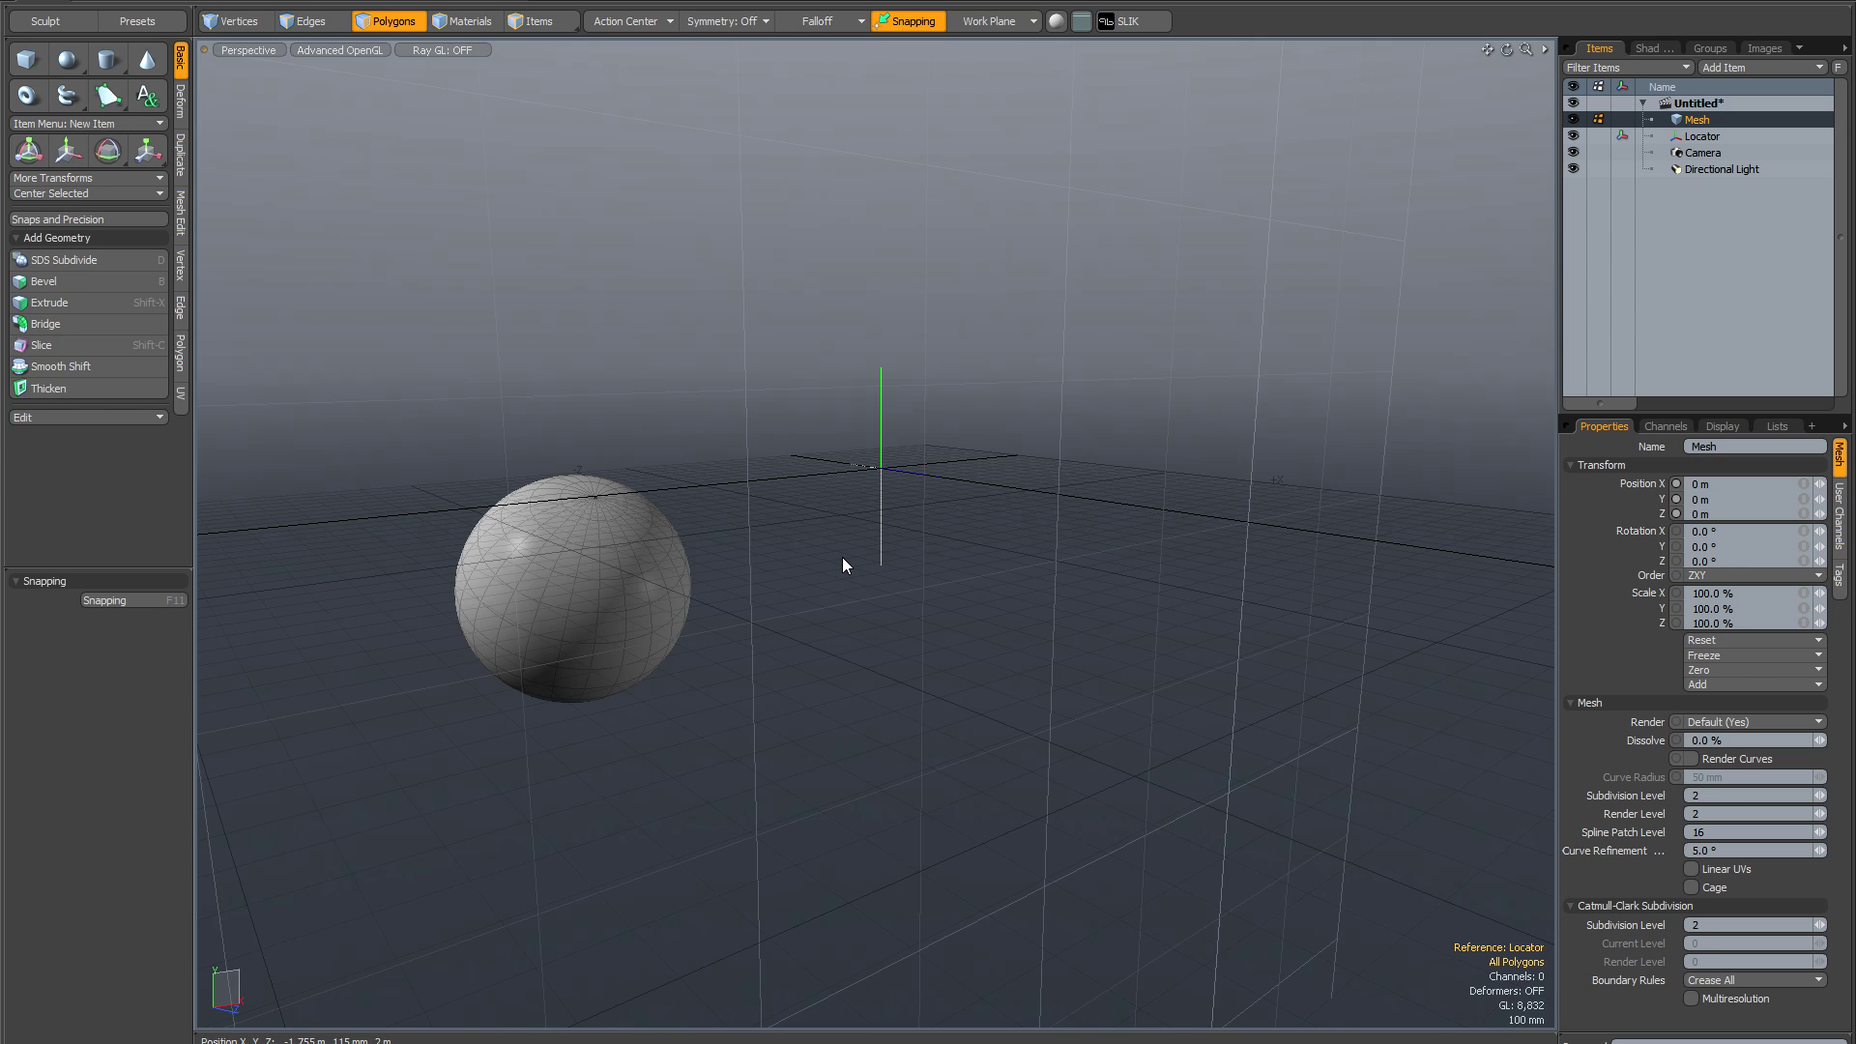
Rotate the sphere's polygons about the referenced Locator with the action center set to Origin
{"action": "key", "text": "e"}
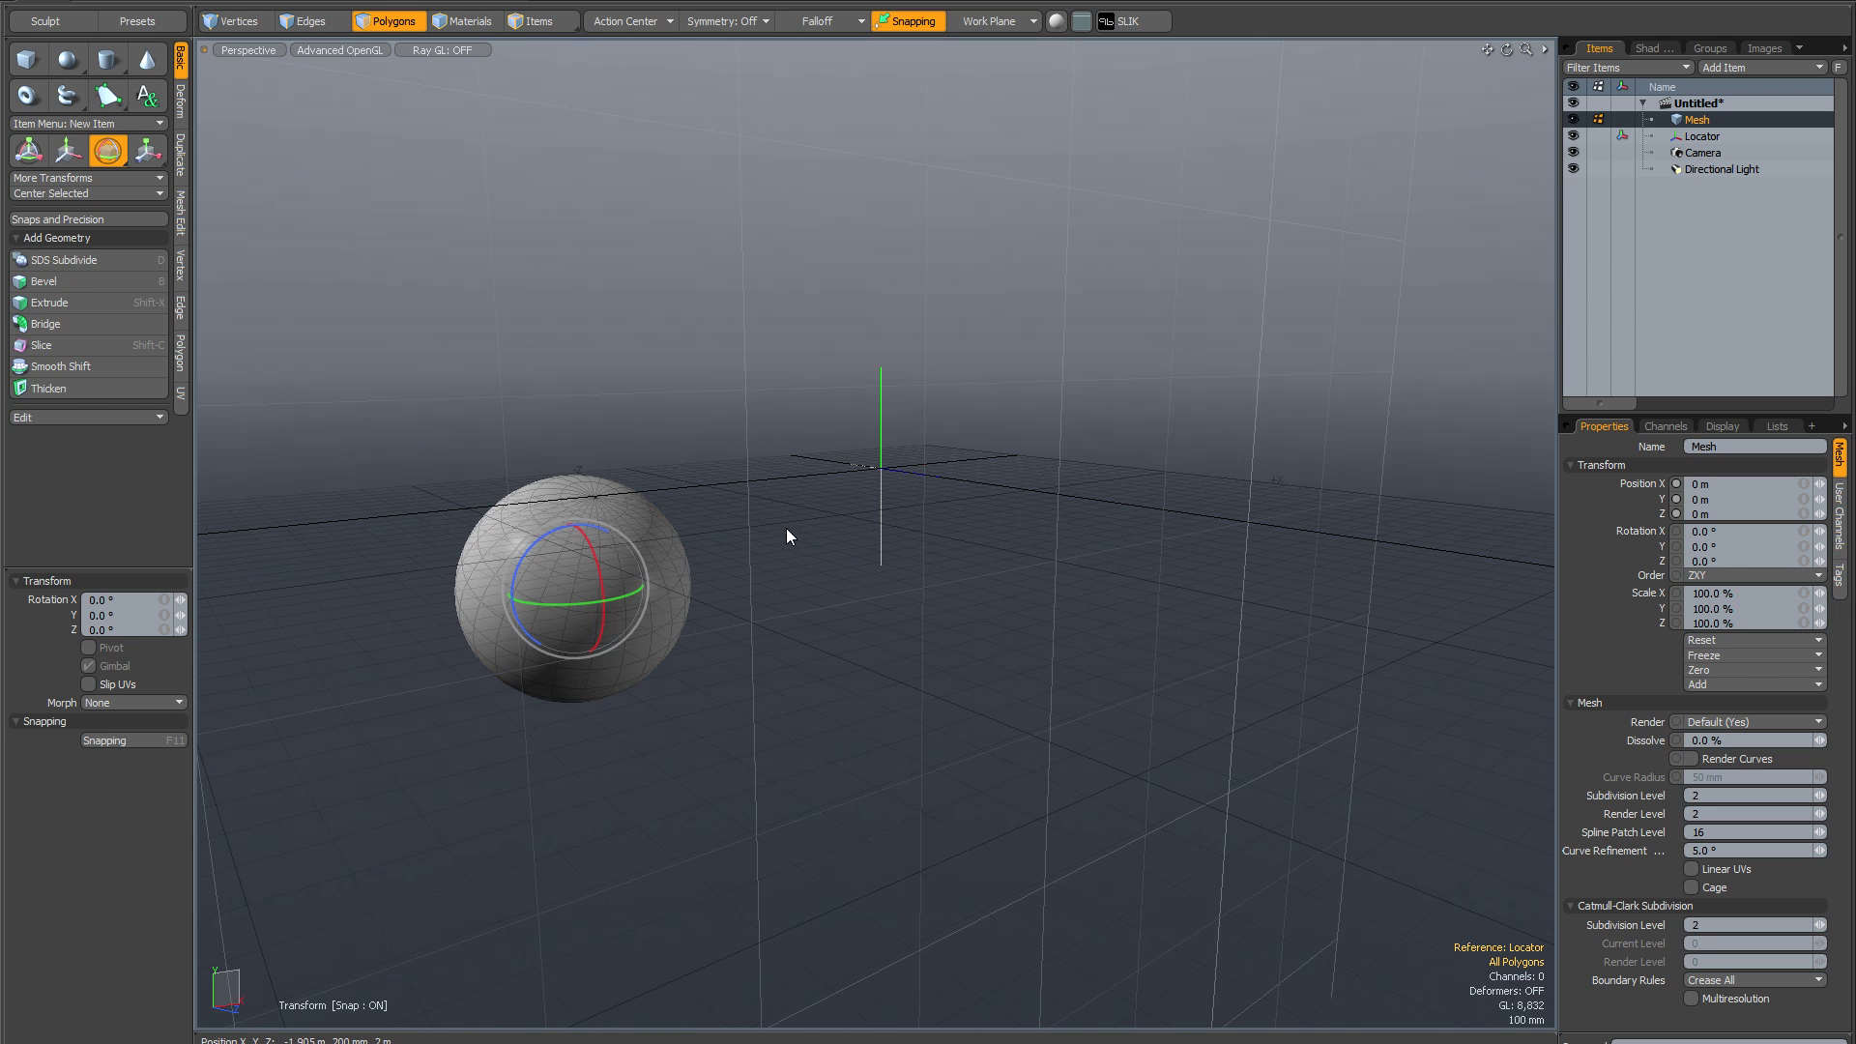
{"action": "key", "text": "alt+o"}
{"action": "left_click_drag", "start_coordinate": [866, 547], "coordinate": [854, 576], "text": "alt"}
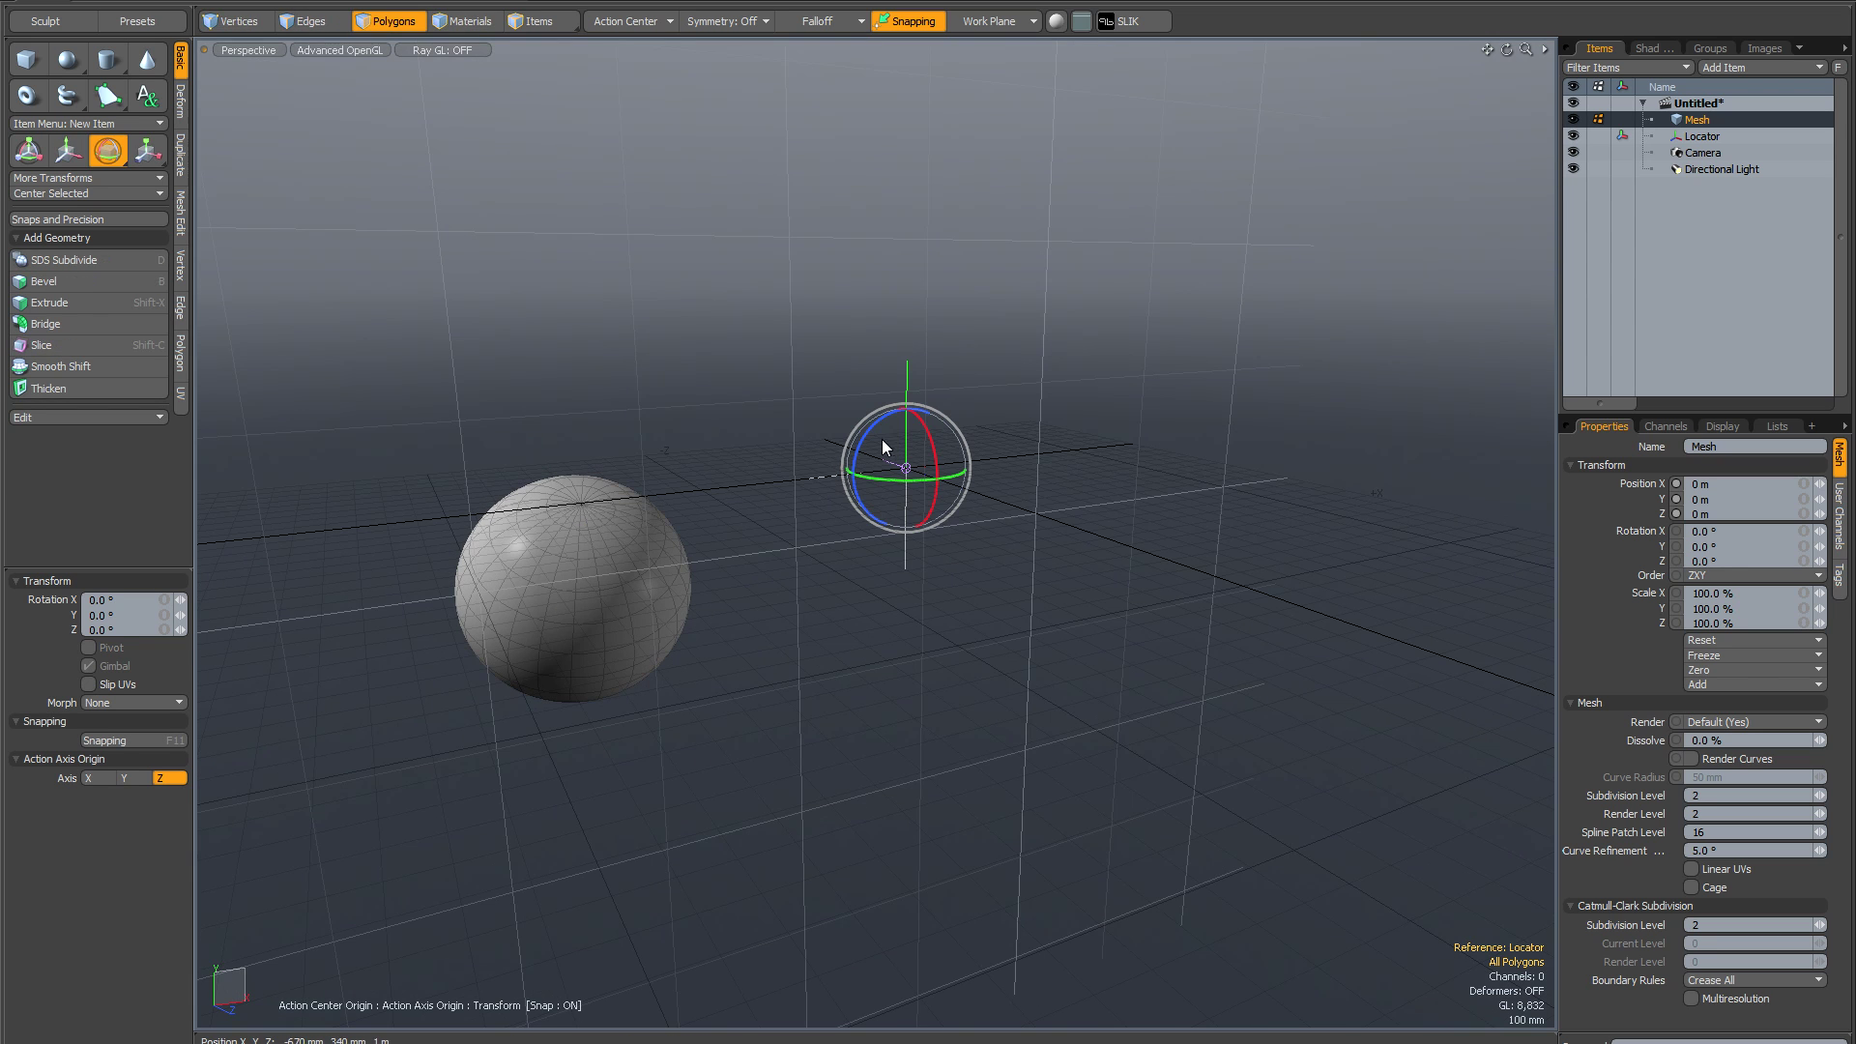
{"action": "left_click_drag", "start_coordinate": [882, 439], "coordinate": [868, 441]}
{"action": "key", "text": "q"}
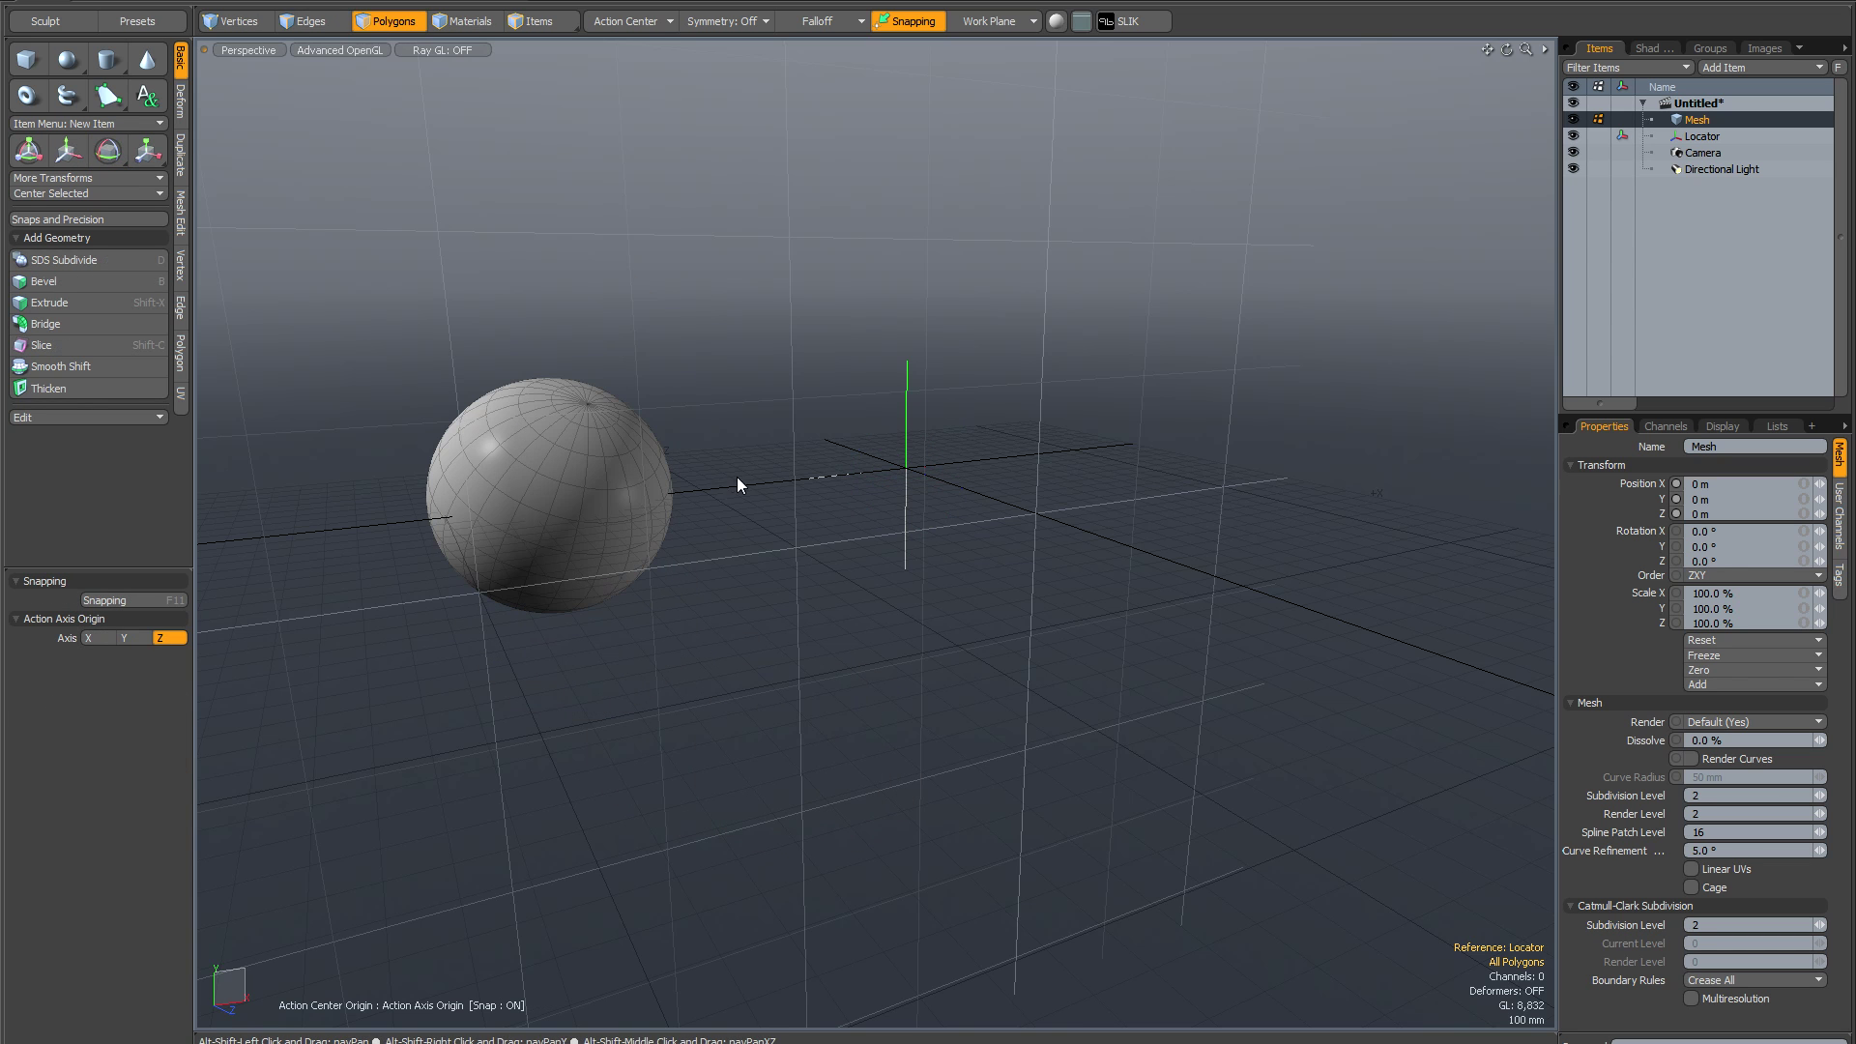
Undo the sphere's rotation about the tilted Locator and clear the Locator's reference setting
{"action": "left_click_drag", "start_coordinate": [737, 478], "coordinate": [802, 447], "text": "alt+shift"}
{"action": "key", "text": "ctrl+z"}
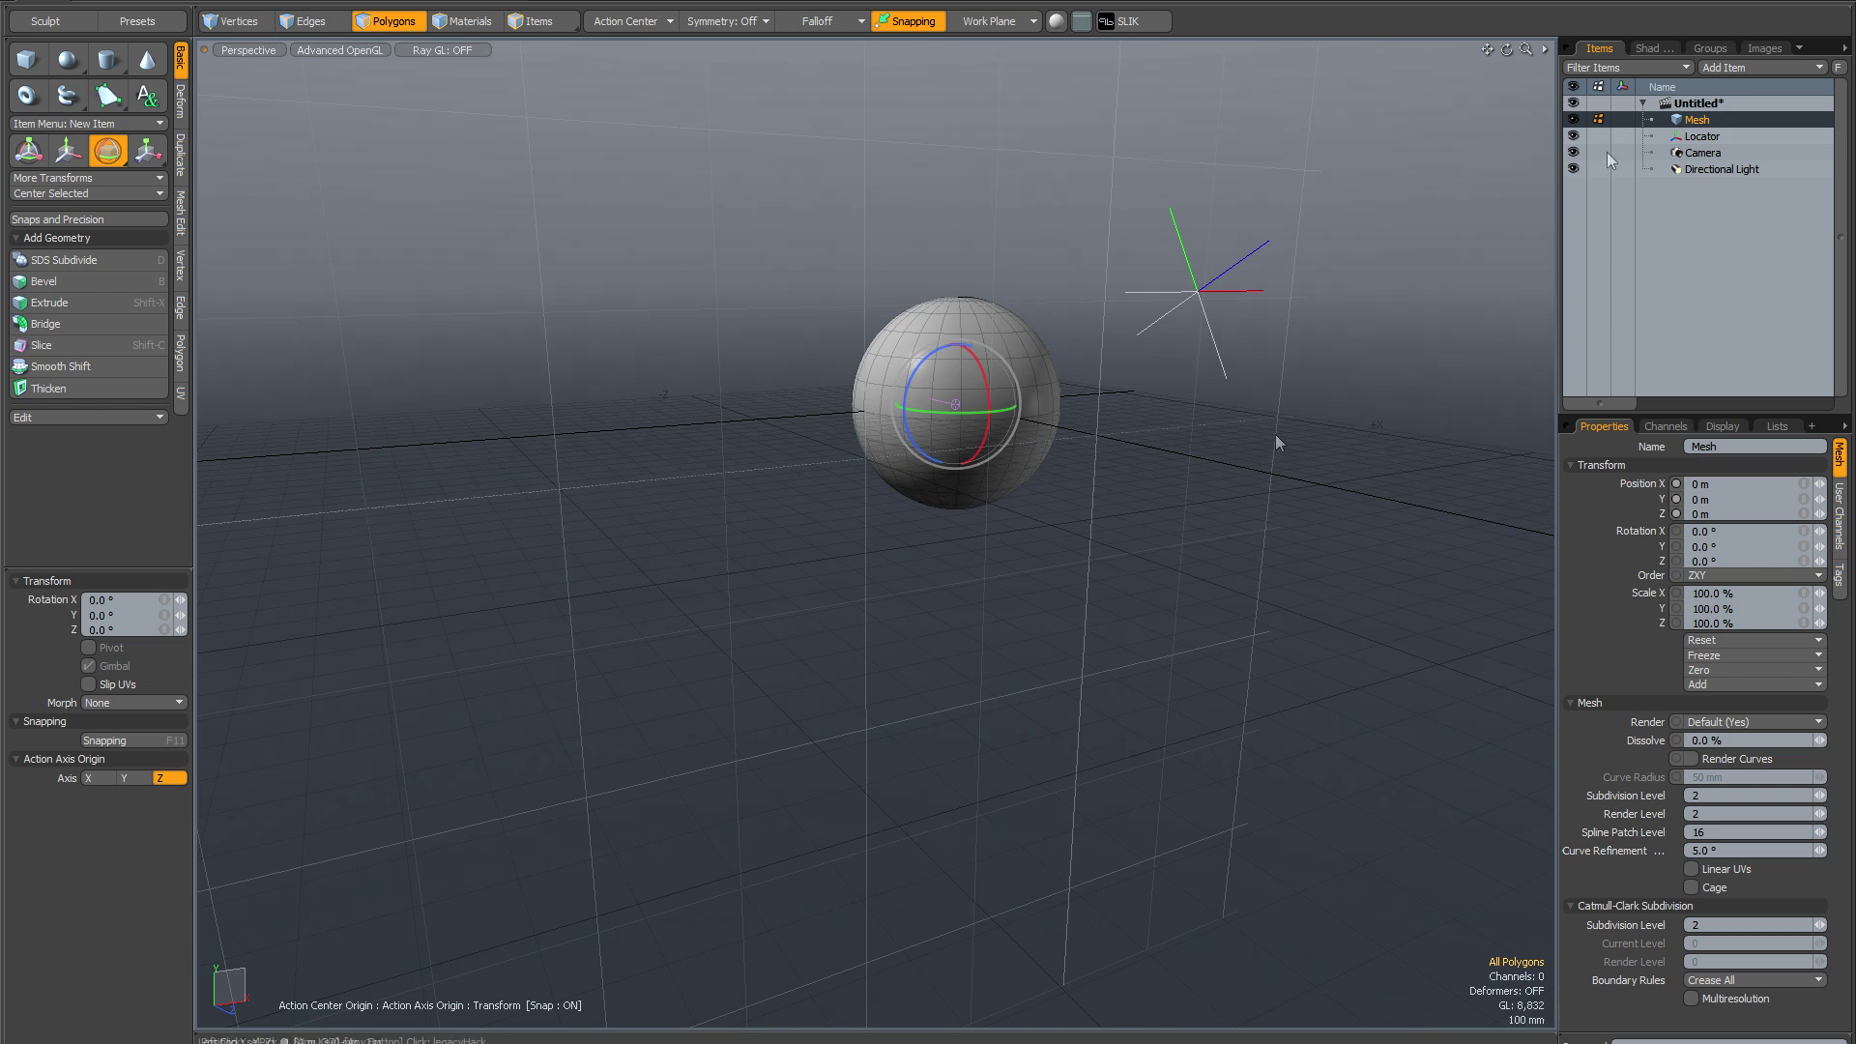
{"action": "left_click_drag", "start_coordinate": [1274, 433], "coordinate": [922, 607], "text": "alt+shift"}
{"action": "key", "text": "q"}
{"action": "mouse_move", "coordinate": [998, 559]}
{"action": "left_mouse_down", "text": "alt+shift"}
{"action": "mouse_move", "coordinate": [928, 593]}
{"action": "mouse_move", "coordinate": [984, 589]}
{"action": "left_mouse_up", "text": "alt+shift"}
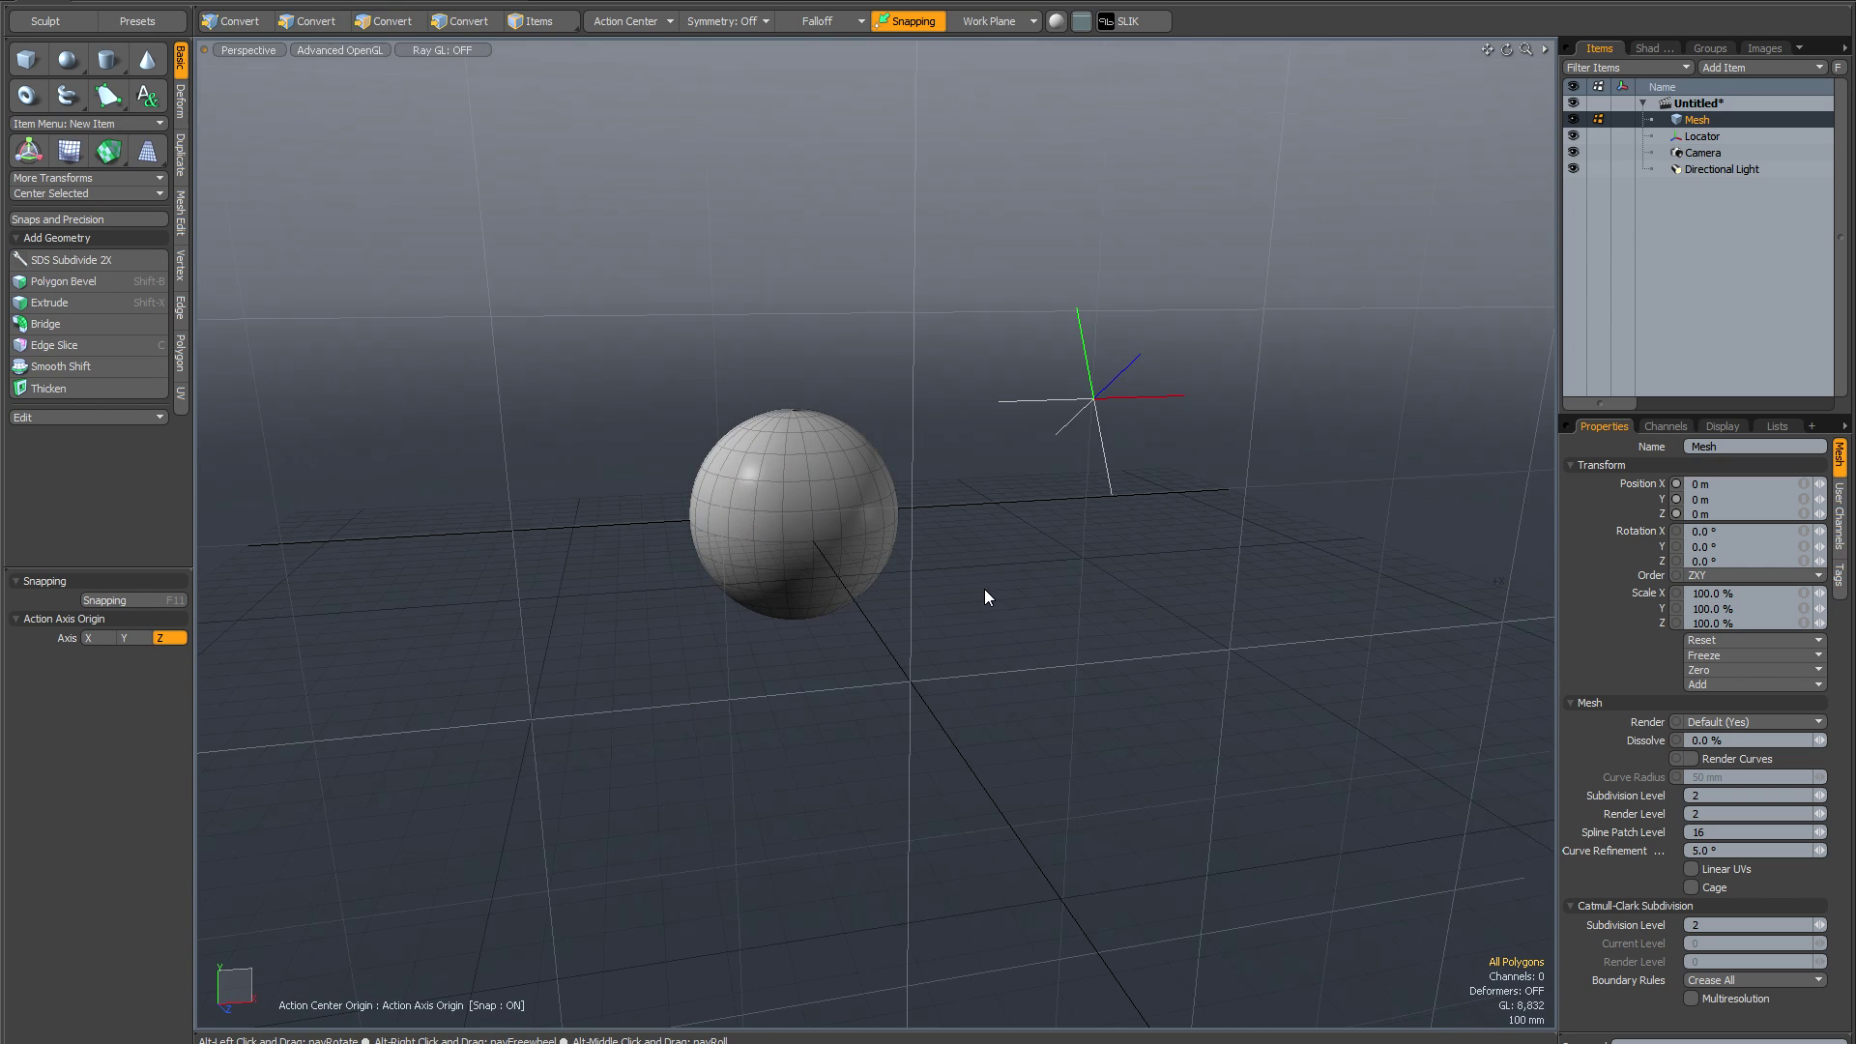
{"action": "key", "text": "3"}
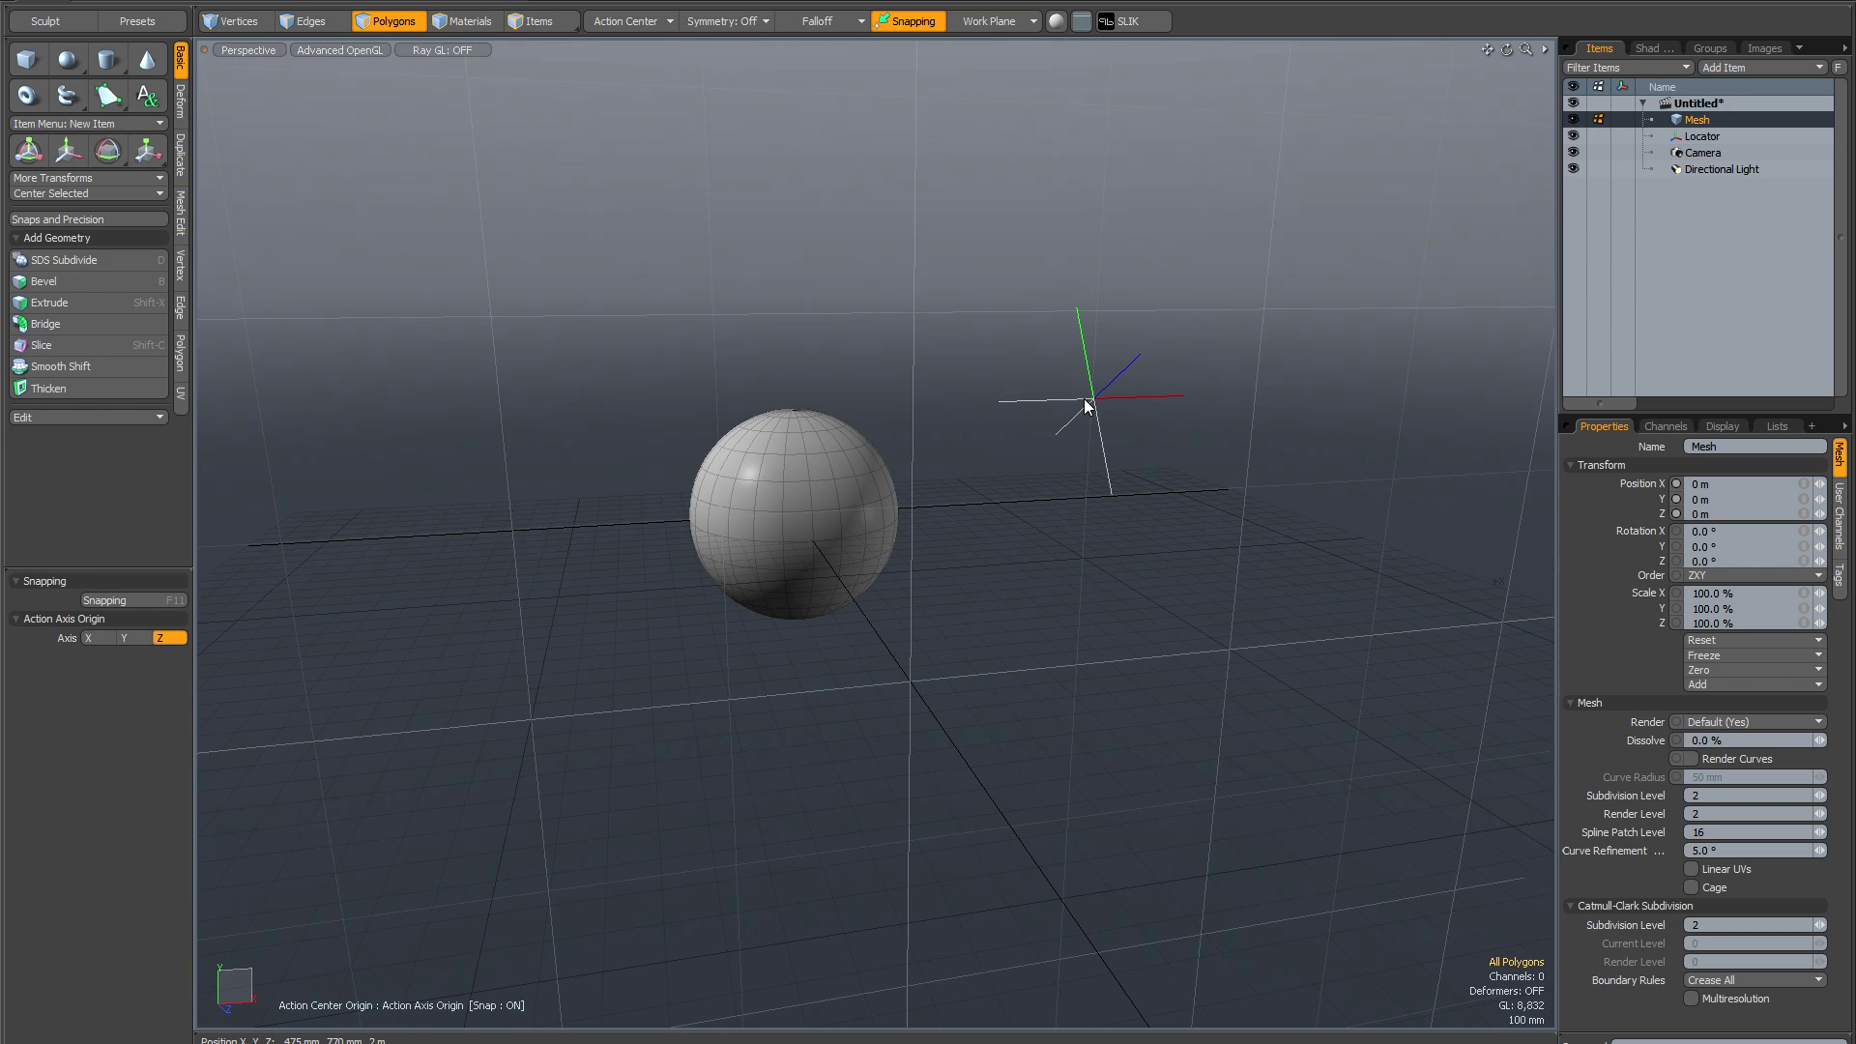
Select the Locator item and align the work plane to it
{"action": "left_click", "coordinate": [543, 23]}
{"action": "left_click", "coordinate": [1089, 367]}
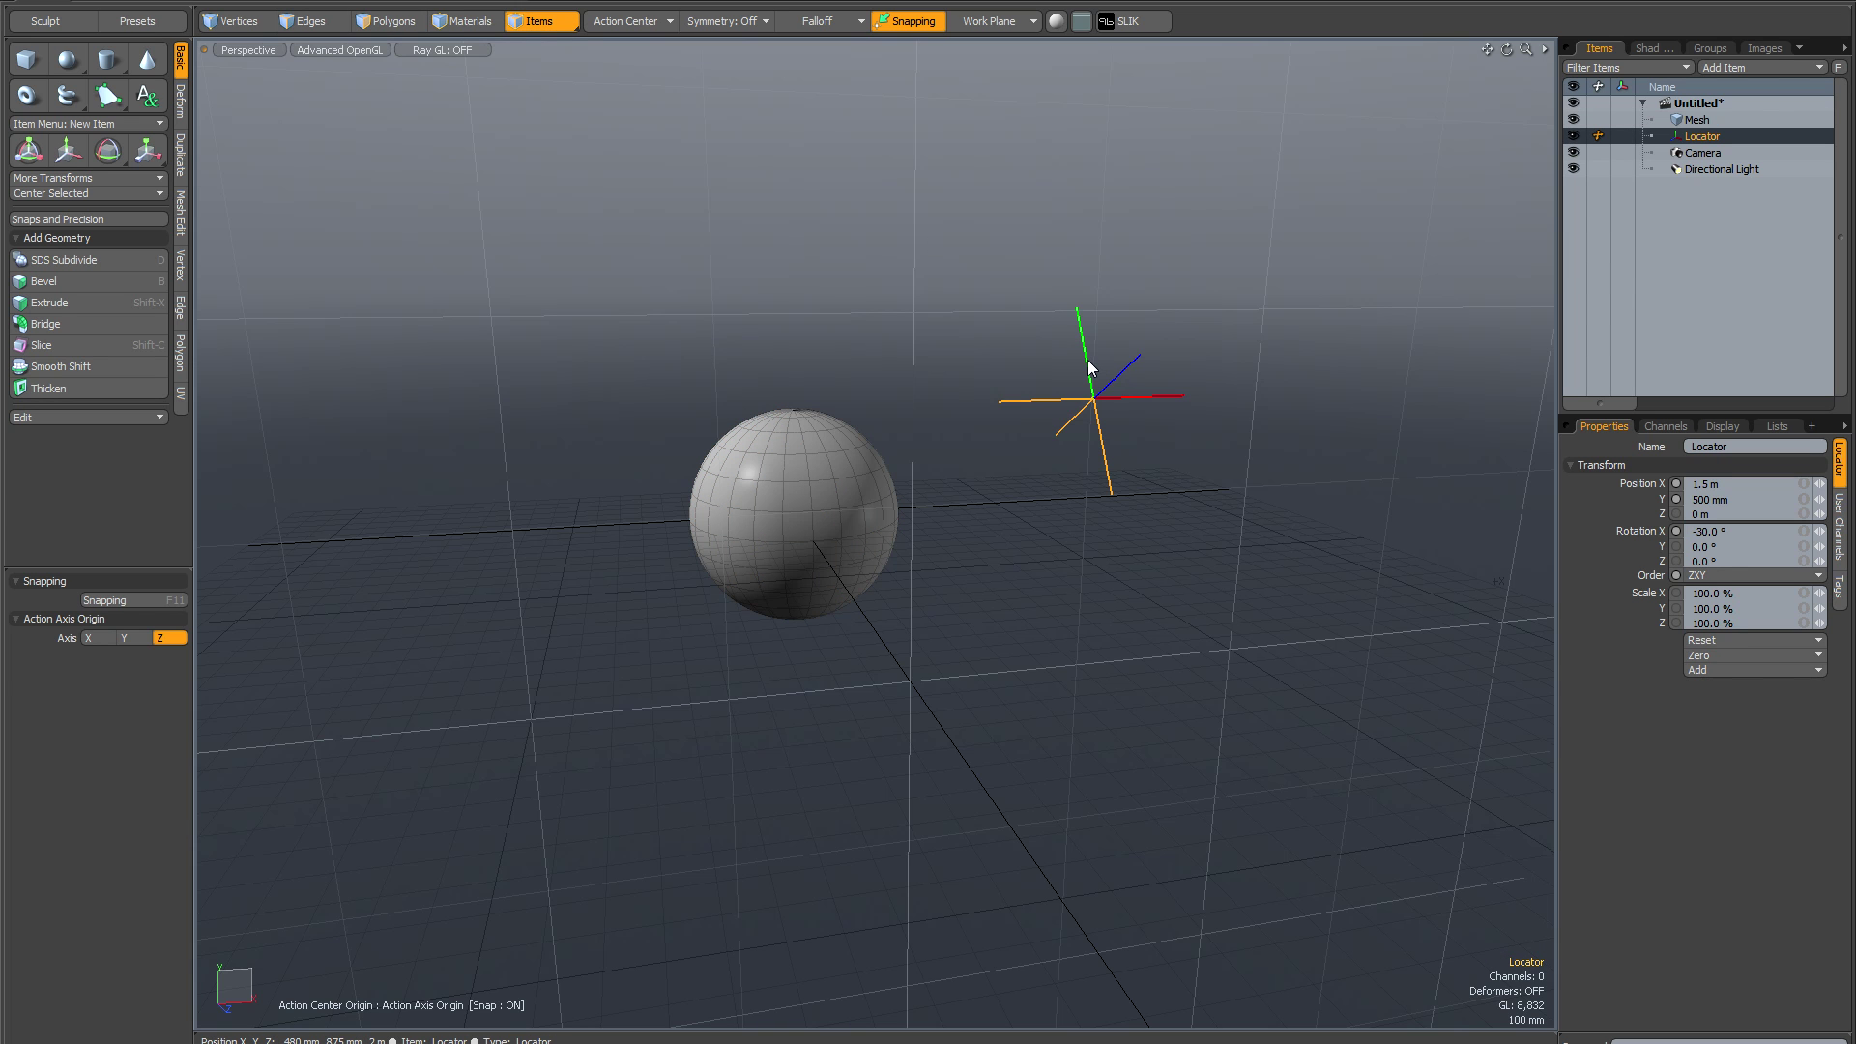
{"action": "mouse_move", "coordinate": [1088, 360]}
{"action": "left_mouse_down", "text": "alt"}
{"action": "mouse_move", "coordinate": [923, 399]}
{"action": "mouse_move", "coordinate": [1099, 379]}
{"action": "left_mouse_up", "text": "alt"}
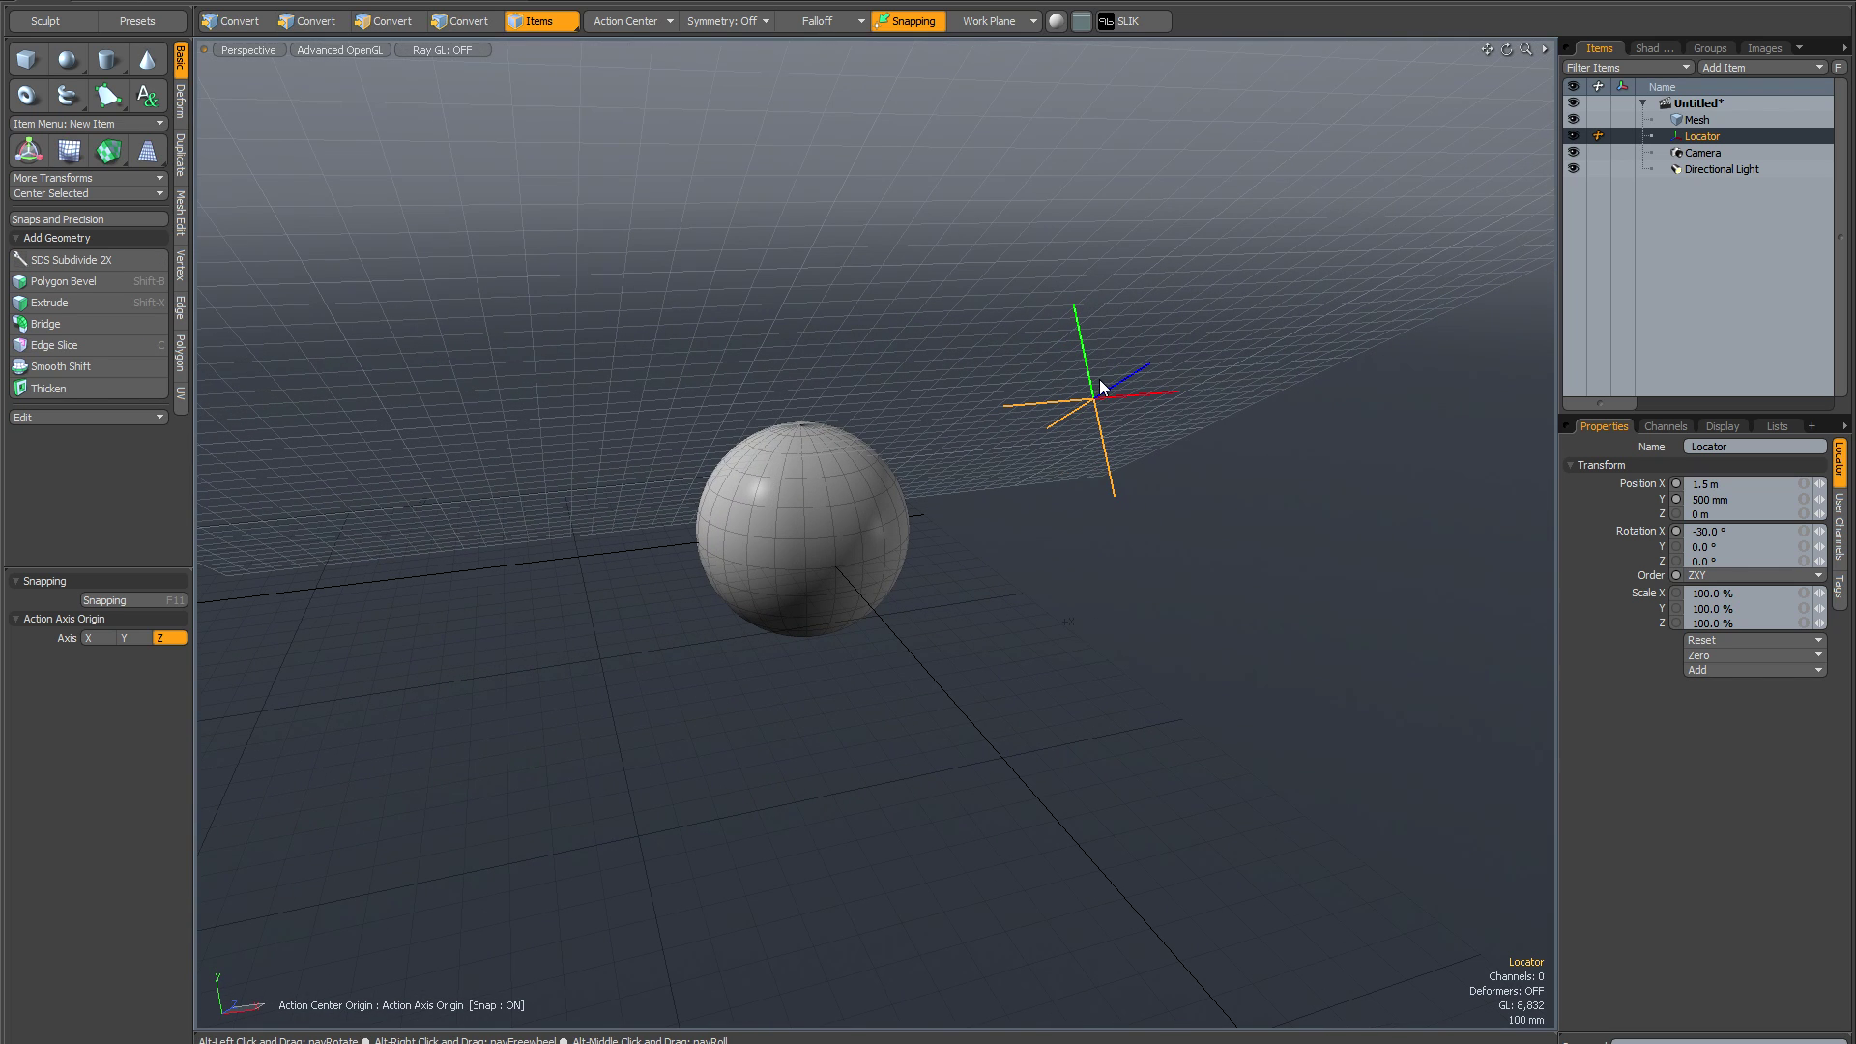
Set the action center to Origin and activate Rotate on the Mesh's polygons with the aligned work plane
{"action": "left_click", "coordinate": [1697, 119]}
{"action": "left_click", "coordinate": [398, 25]}
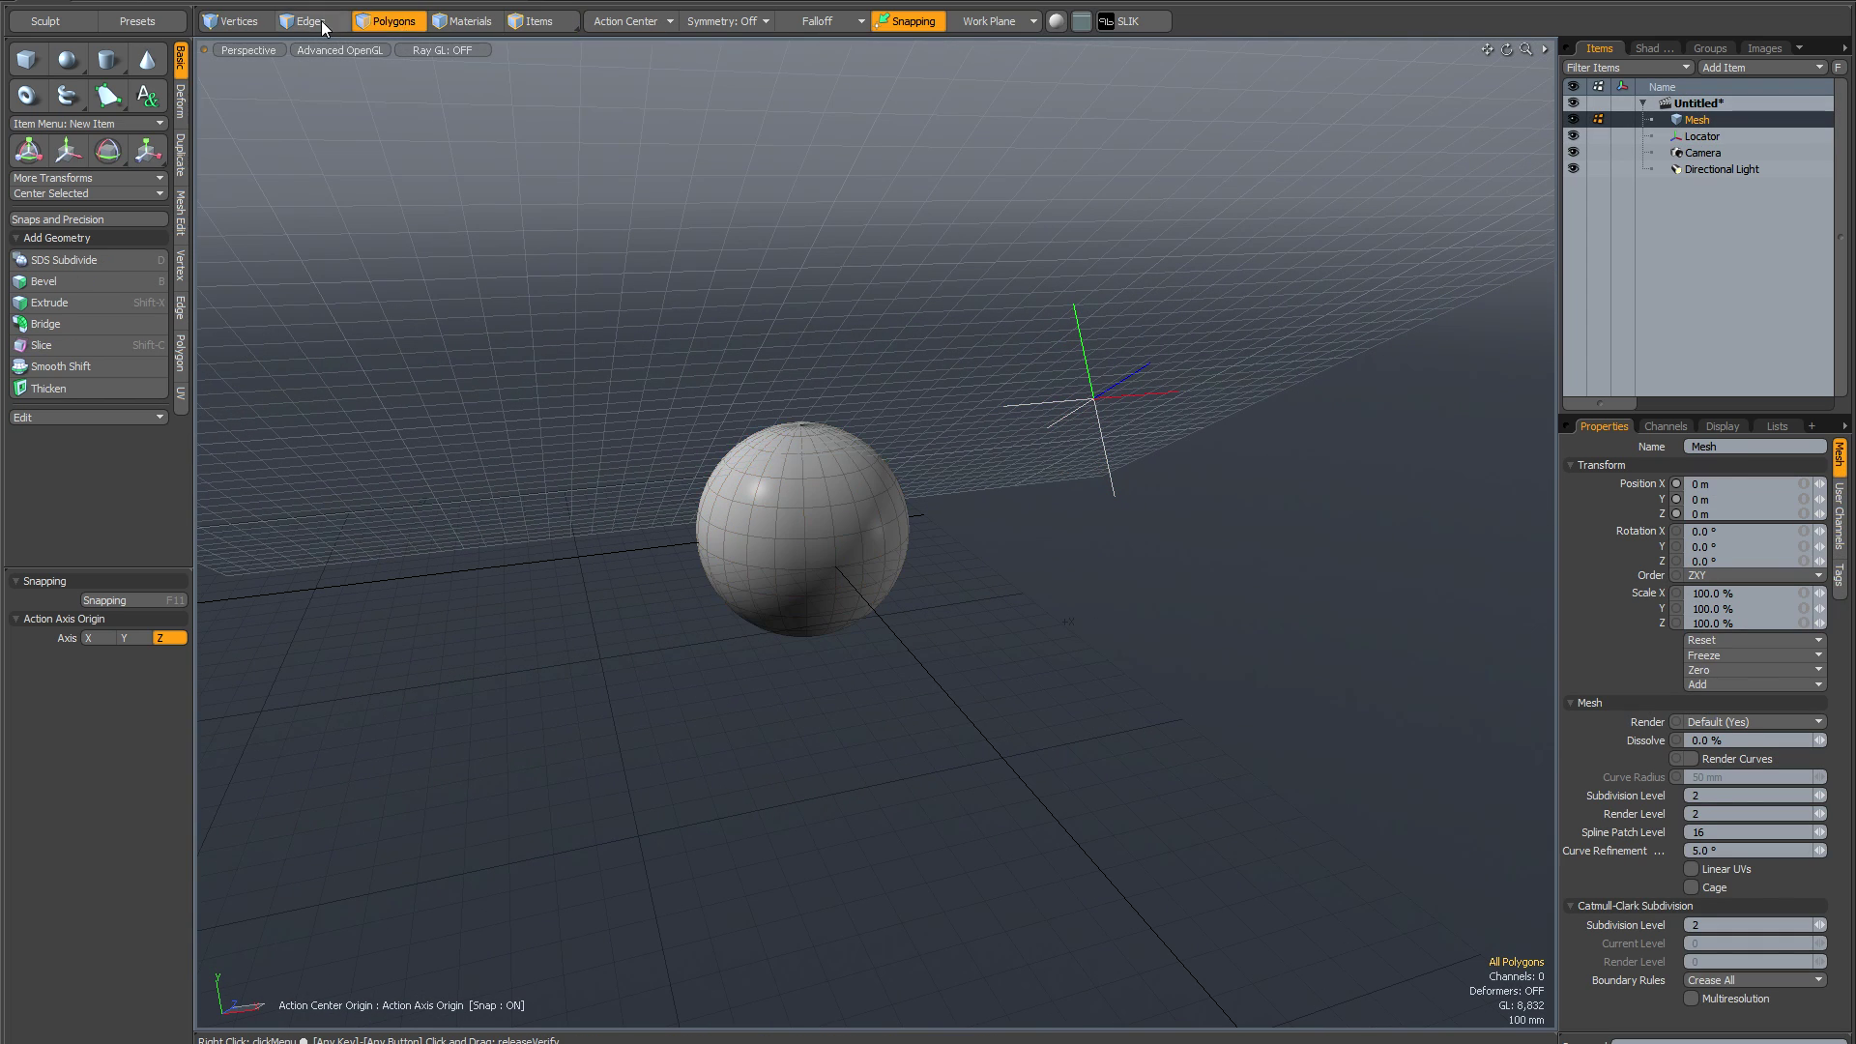
{"action": "mouse_move", "coordinate": [696, 309]}
{"action": "left_mouse_down", "text": "alt"}
{"action": "mouse_move", "coordinate": [734, 338]}
{"action": "mouse_move", "coordinate": [699, 318]}
{"action": "left_mouse_up", "text": "alt"}
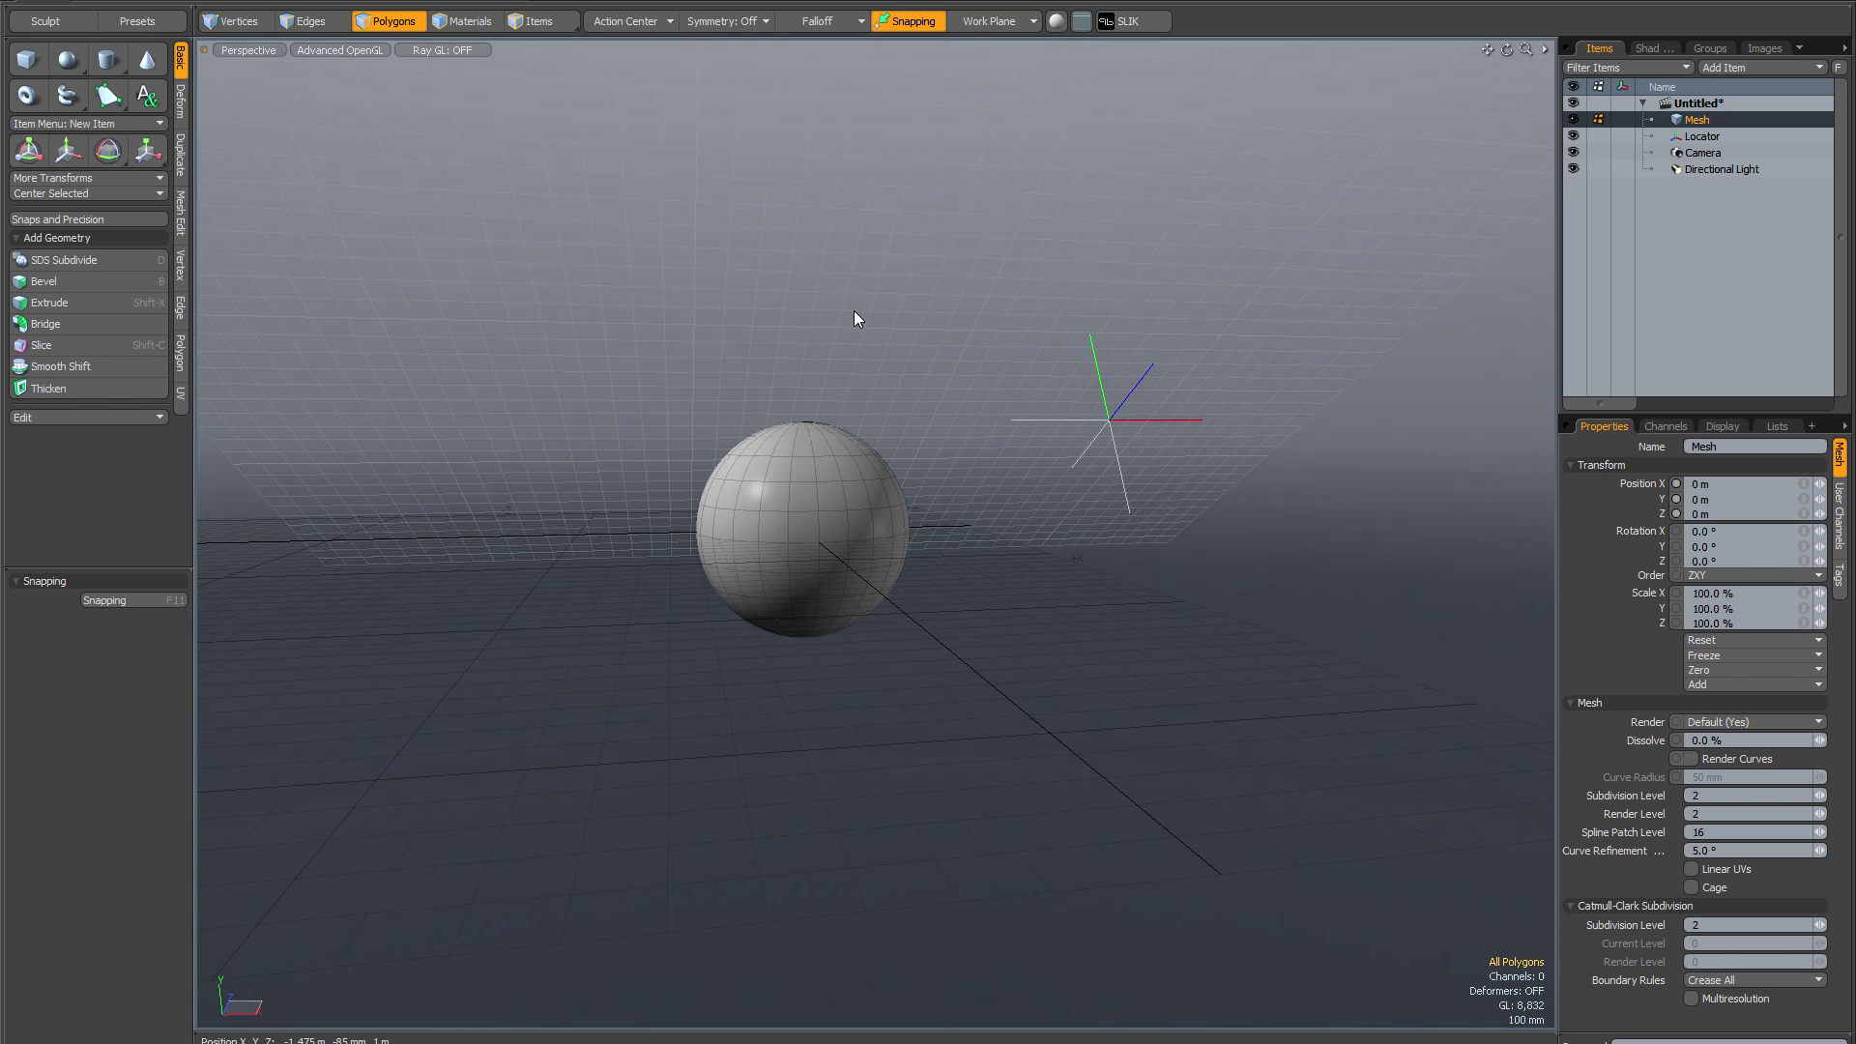
{"action": "key", "text": "e"}
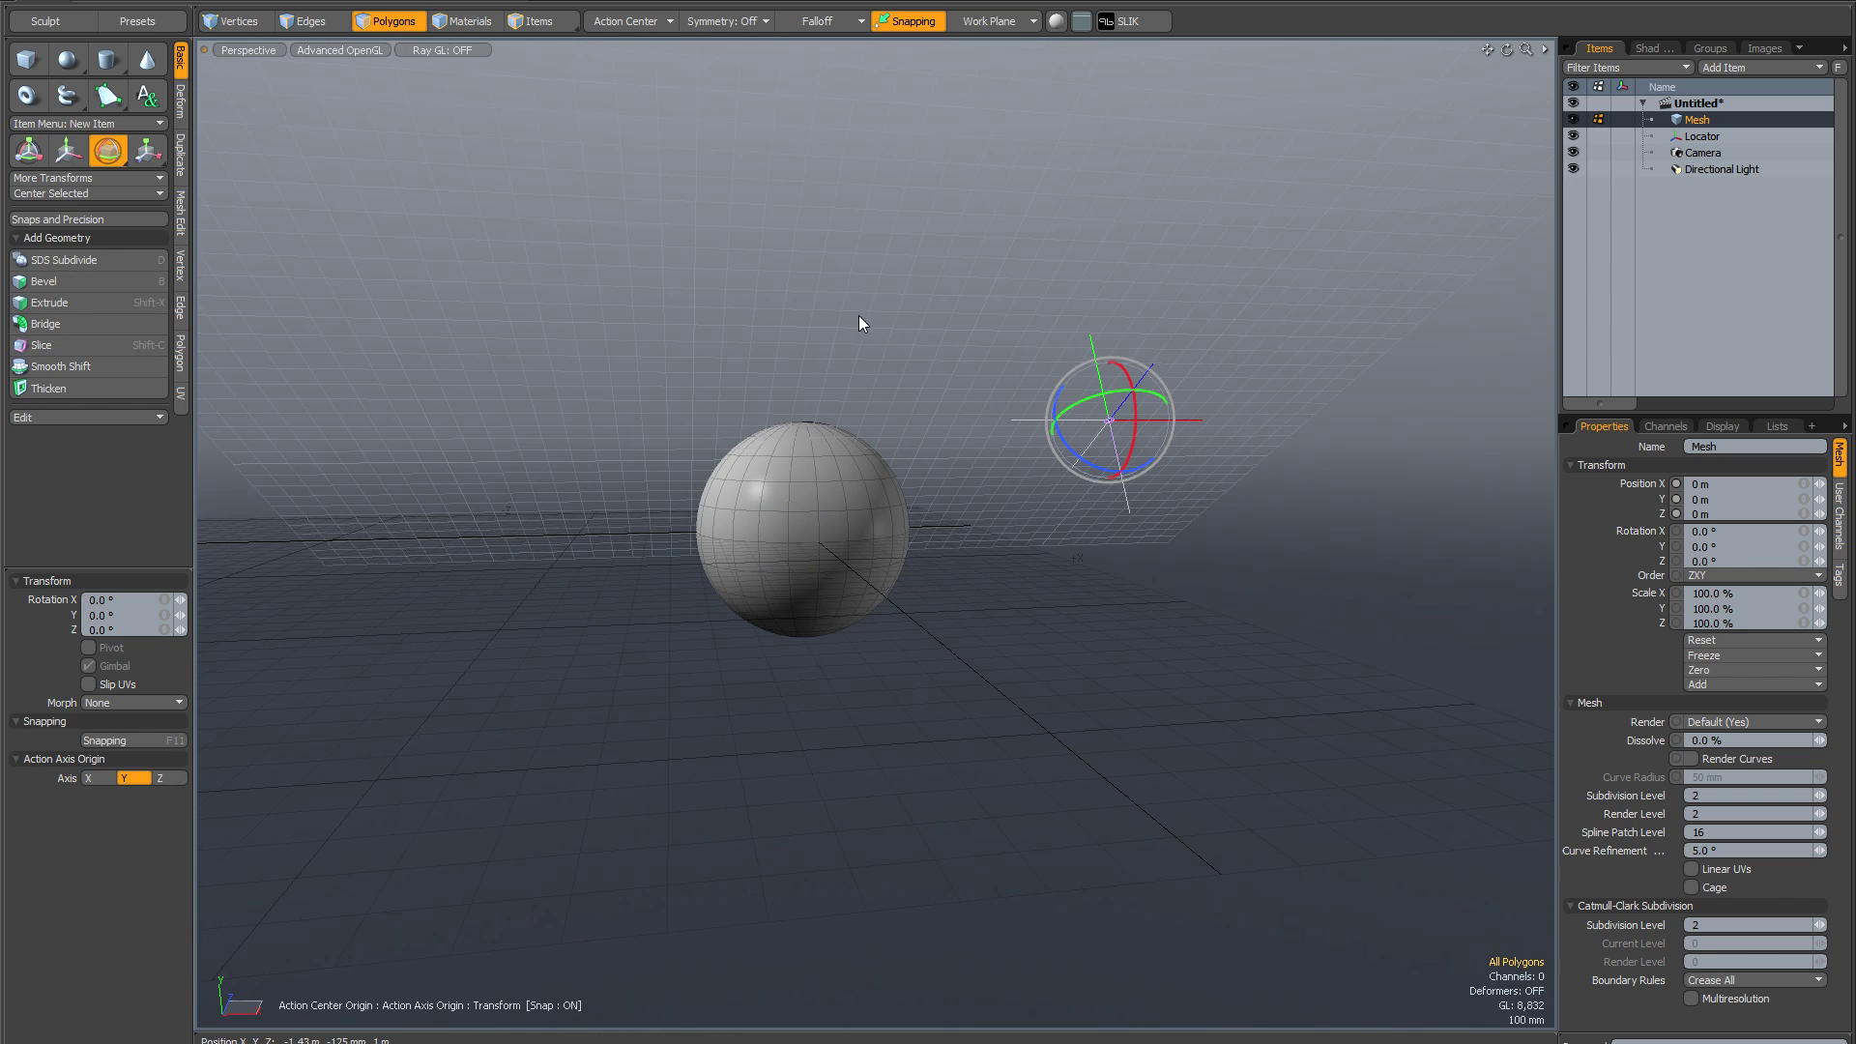
{"action": "left_click_drag", "start_coordinate": [859, 315], "coordinate": [971, 381], "text": "alt"}
Drop the Rotate tool and reset the work plane to its default alignment
{"action": "key", "text": "q"}
{"action": "left_click_drag", "start_coordinate": [814, 330], "coordinate": [854, 398], "text": "alt"}
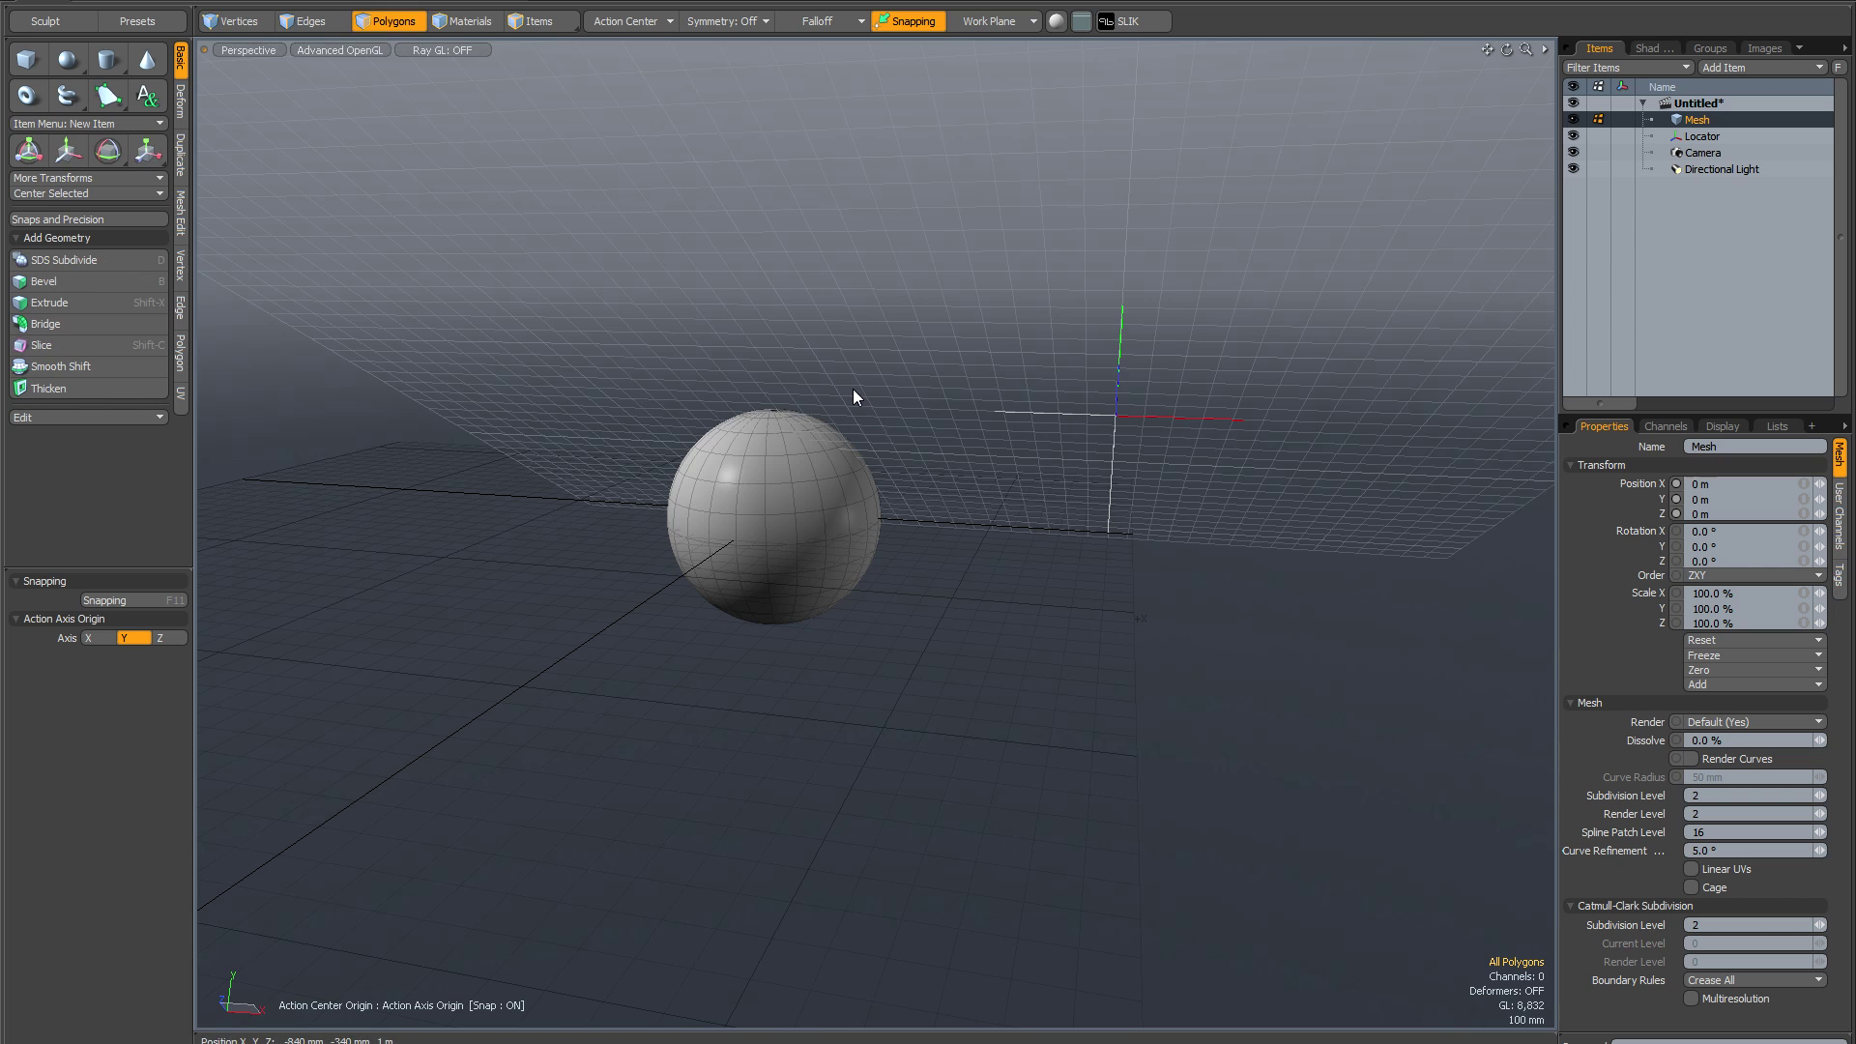
{"action": "left_click_drag", "start_coordinate": [1270, 302], "coordinate": [1208, 353], "text": "alt"}
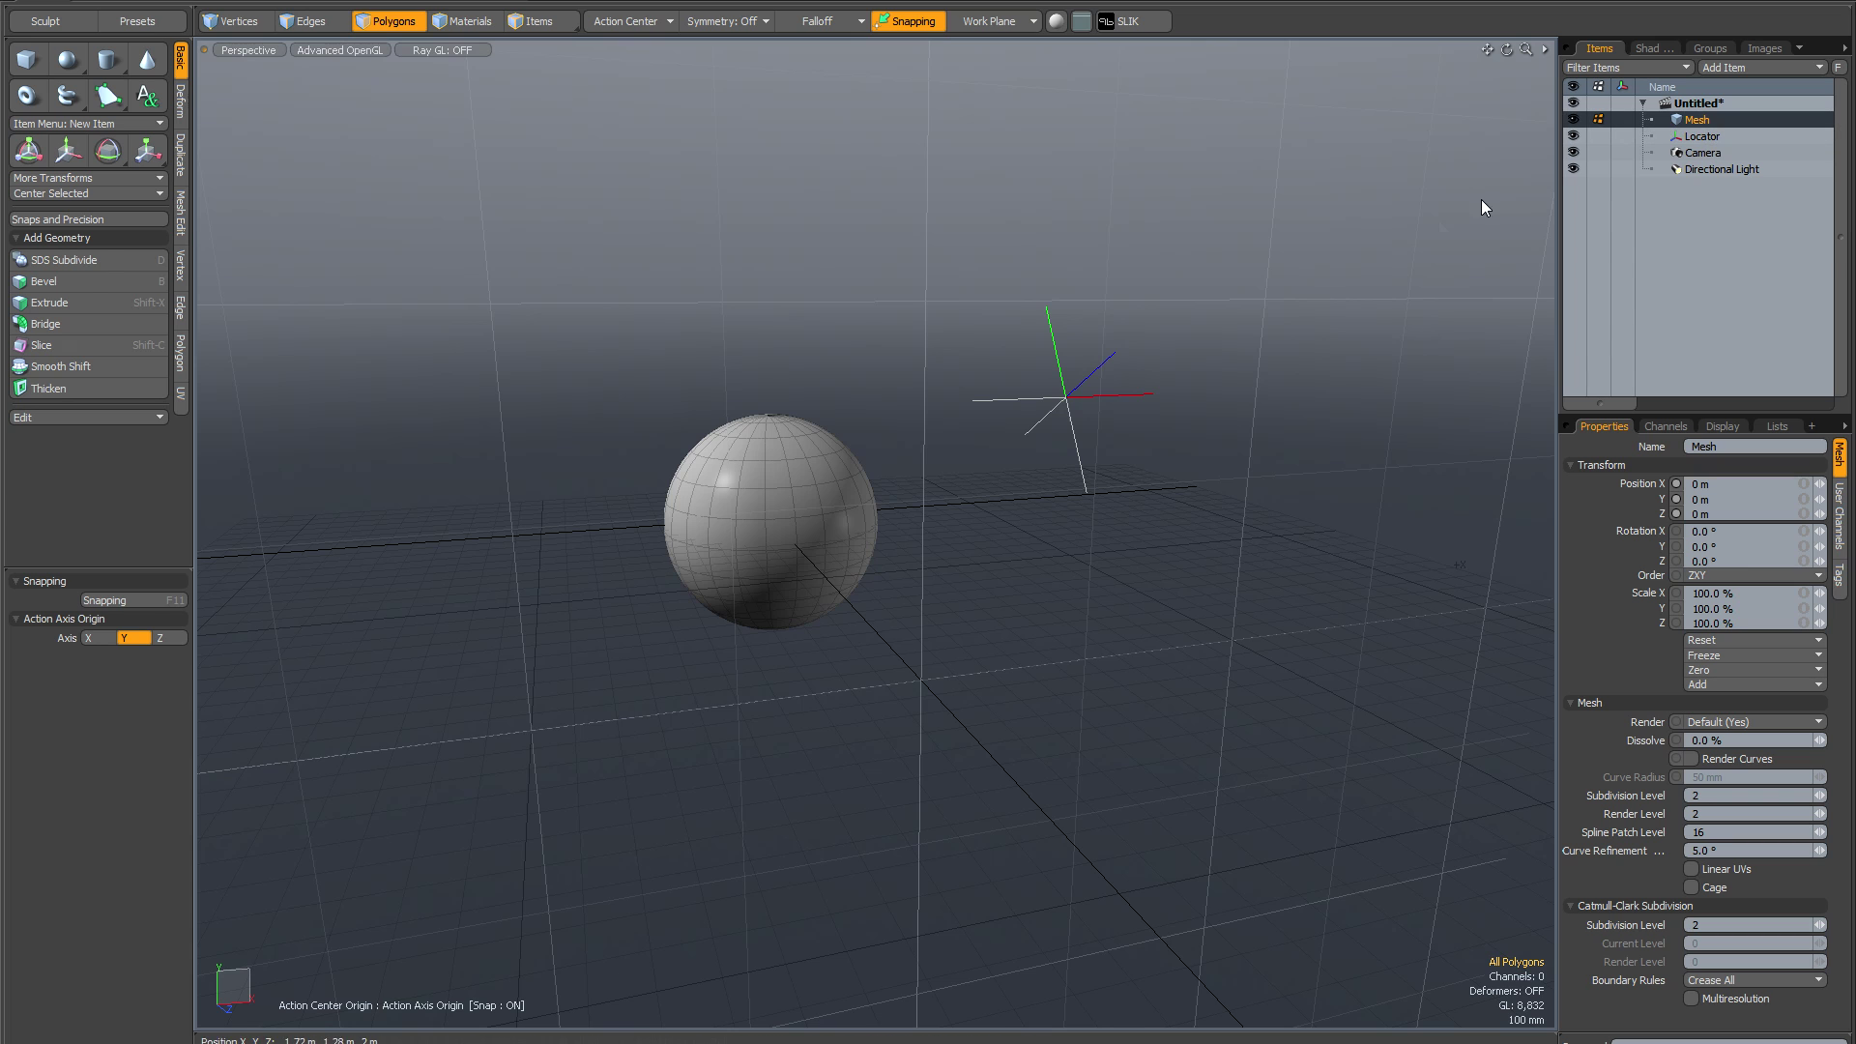
Parent the Locator to the Mesh in the item list and try the Move tool on the Locator
{"action": "left_click", "coordinate": [530, 21]}
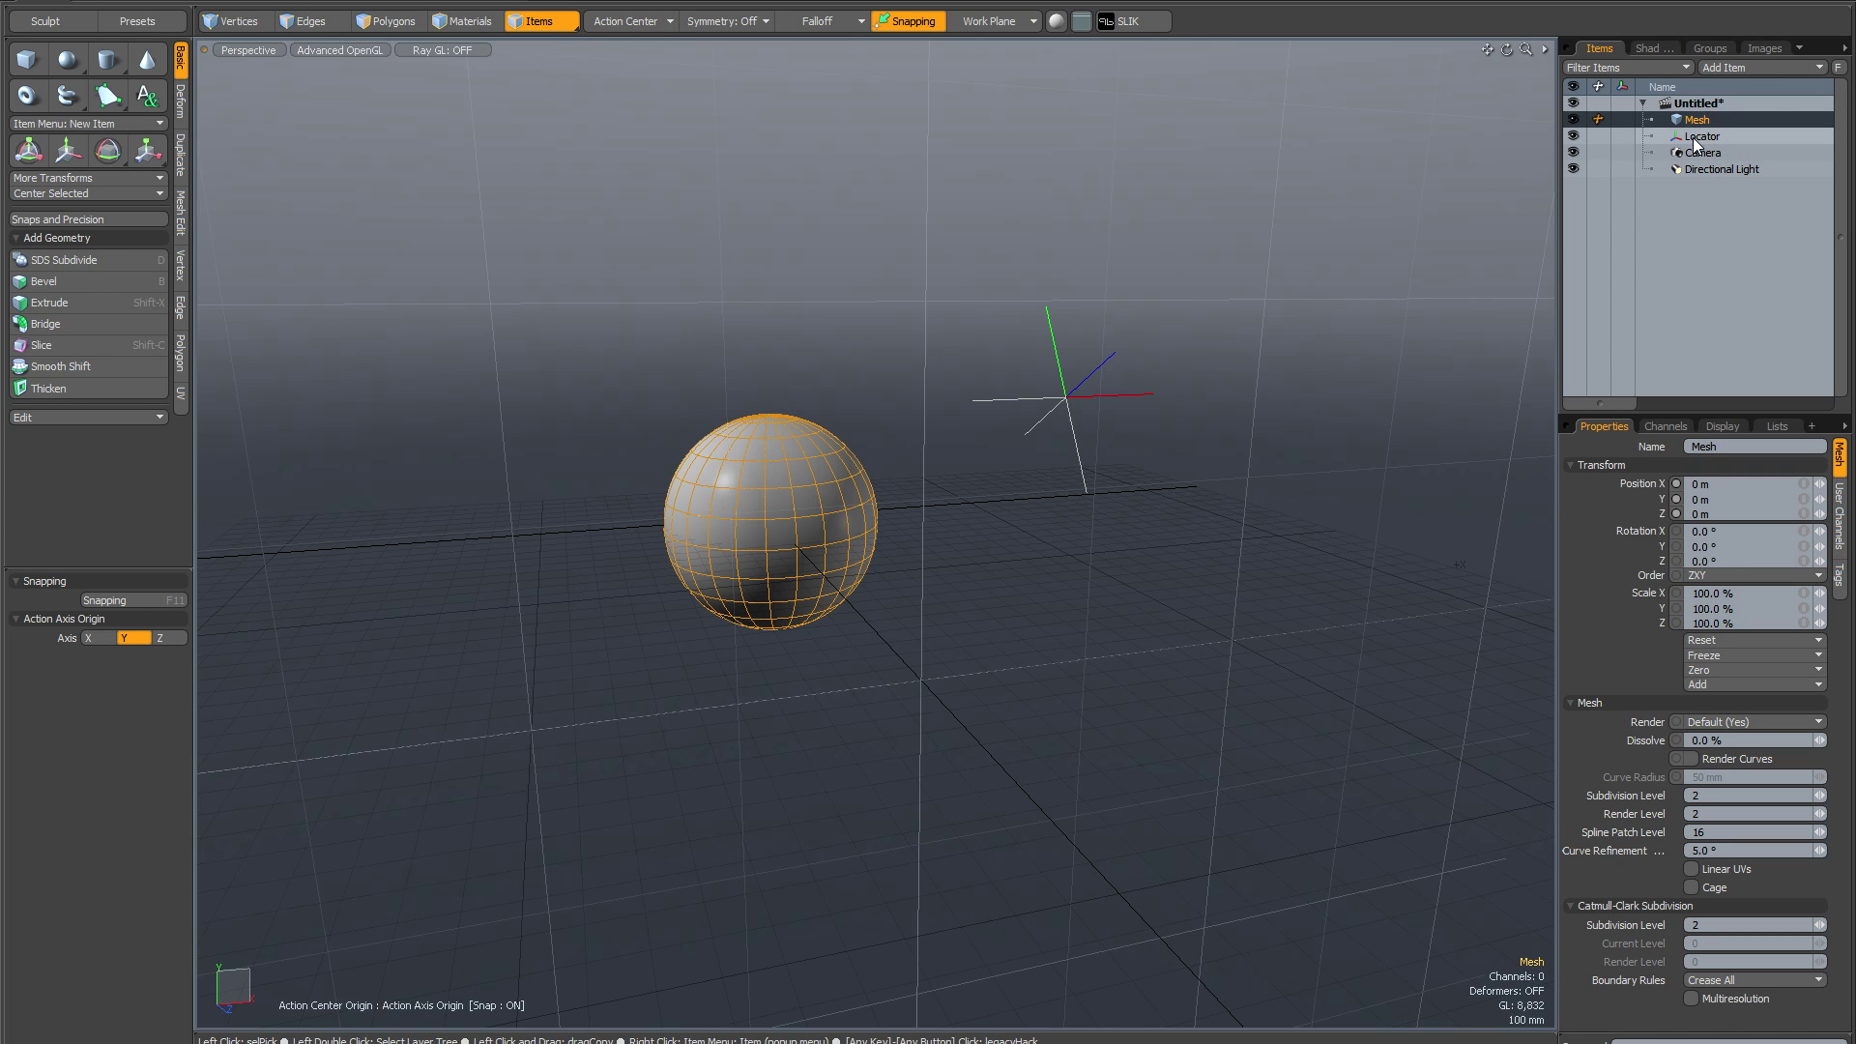
{"action": "left_click_drag", "start_coordinate": [1691, 136], "coordinate": [1696, 120]}
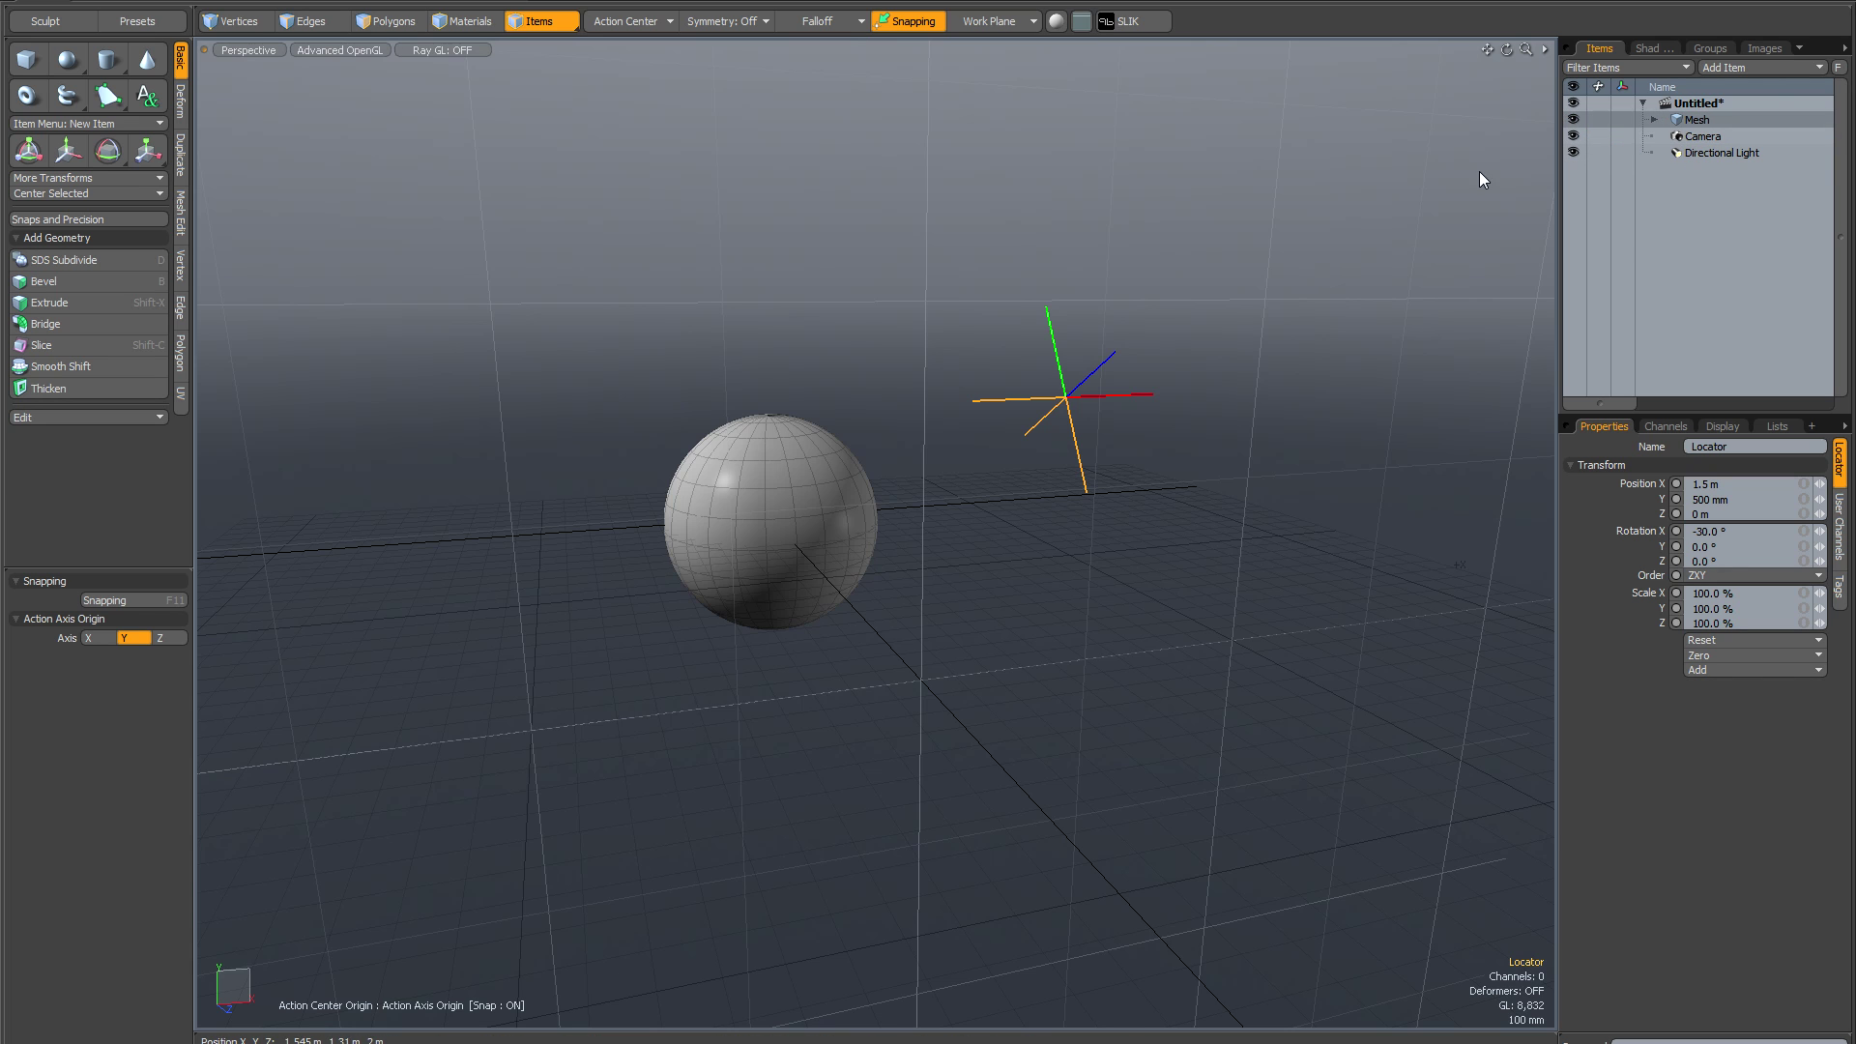
{"action": "key", "text": "w"}
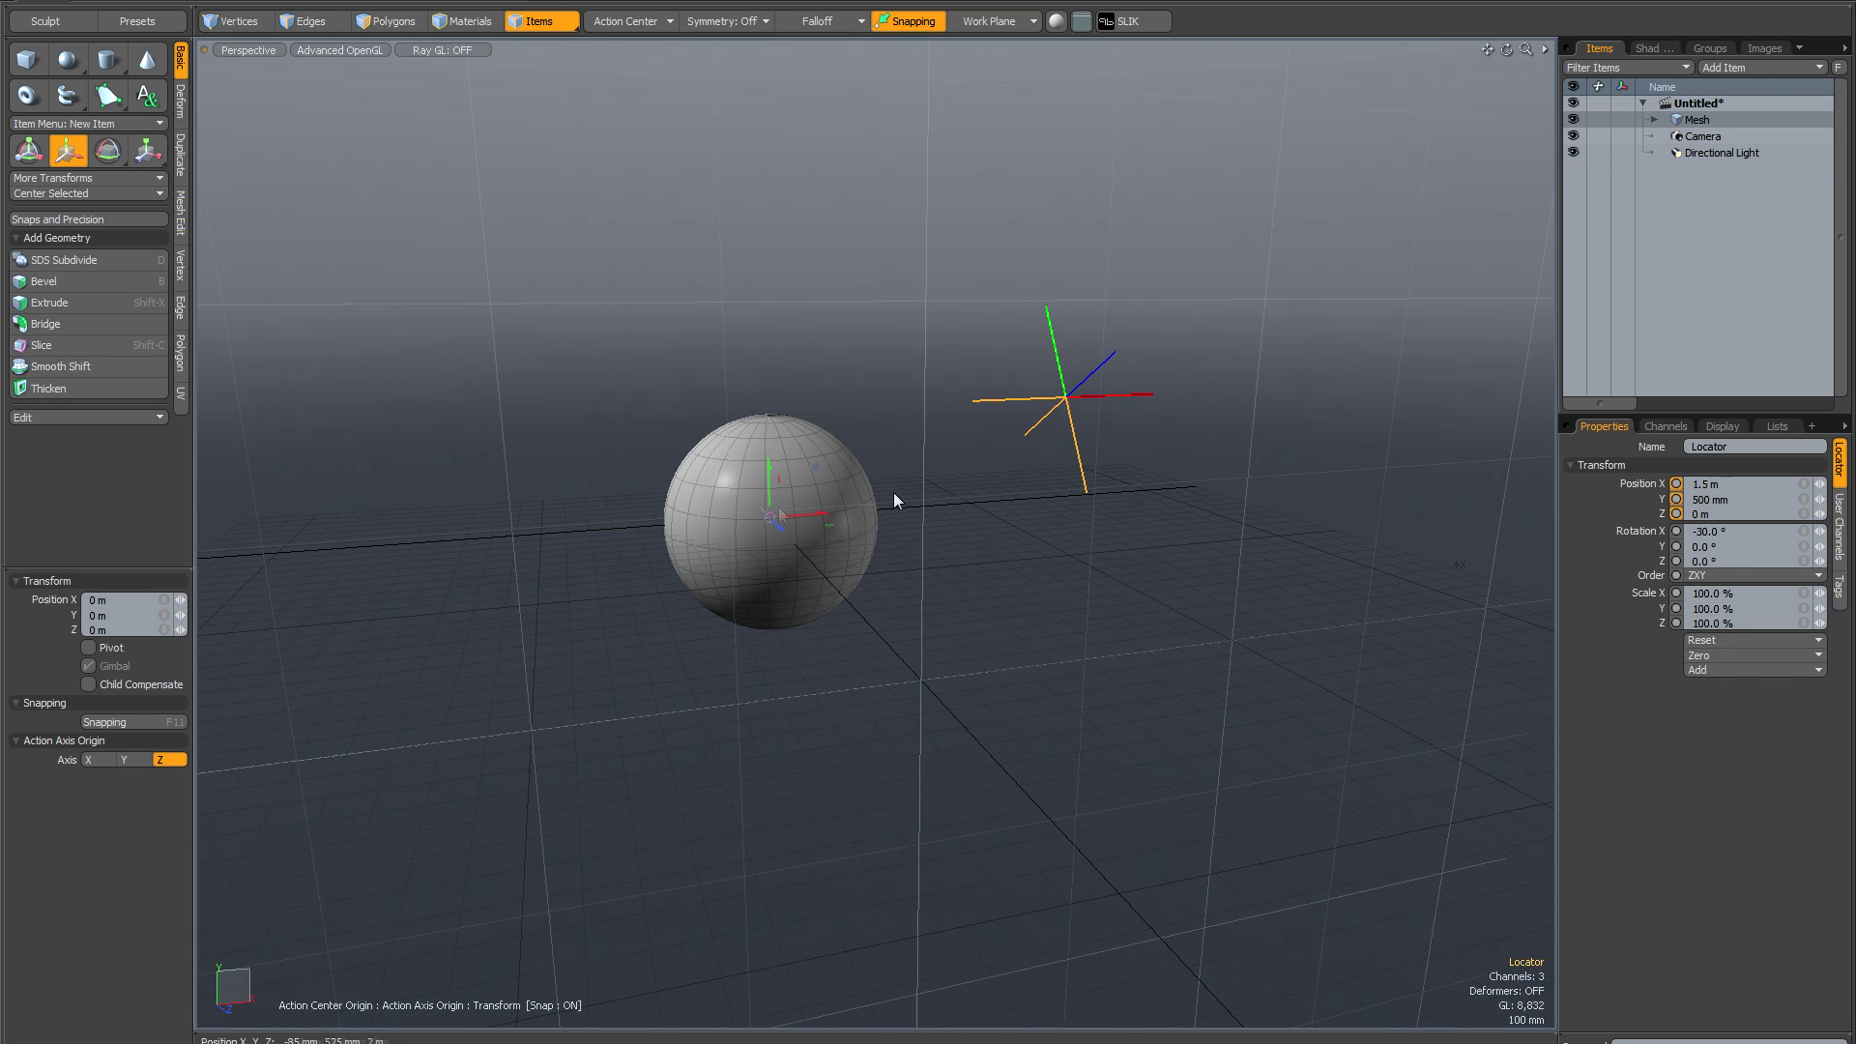
{"action": "mouse_move", "coordinate": [792, 513]}
{"action": "left_mouse_down"}
{"action": "mouse_move", "coordinate": [775, 516]}
{"action": "mouse_move", "coordinate": [792, 519]}
{"action": "left_mouse_up"}
{"action": "key", "text": "q"}
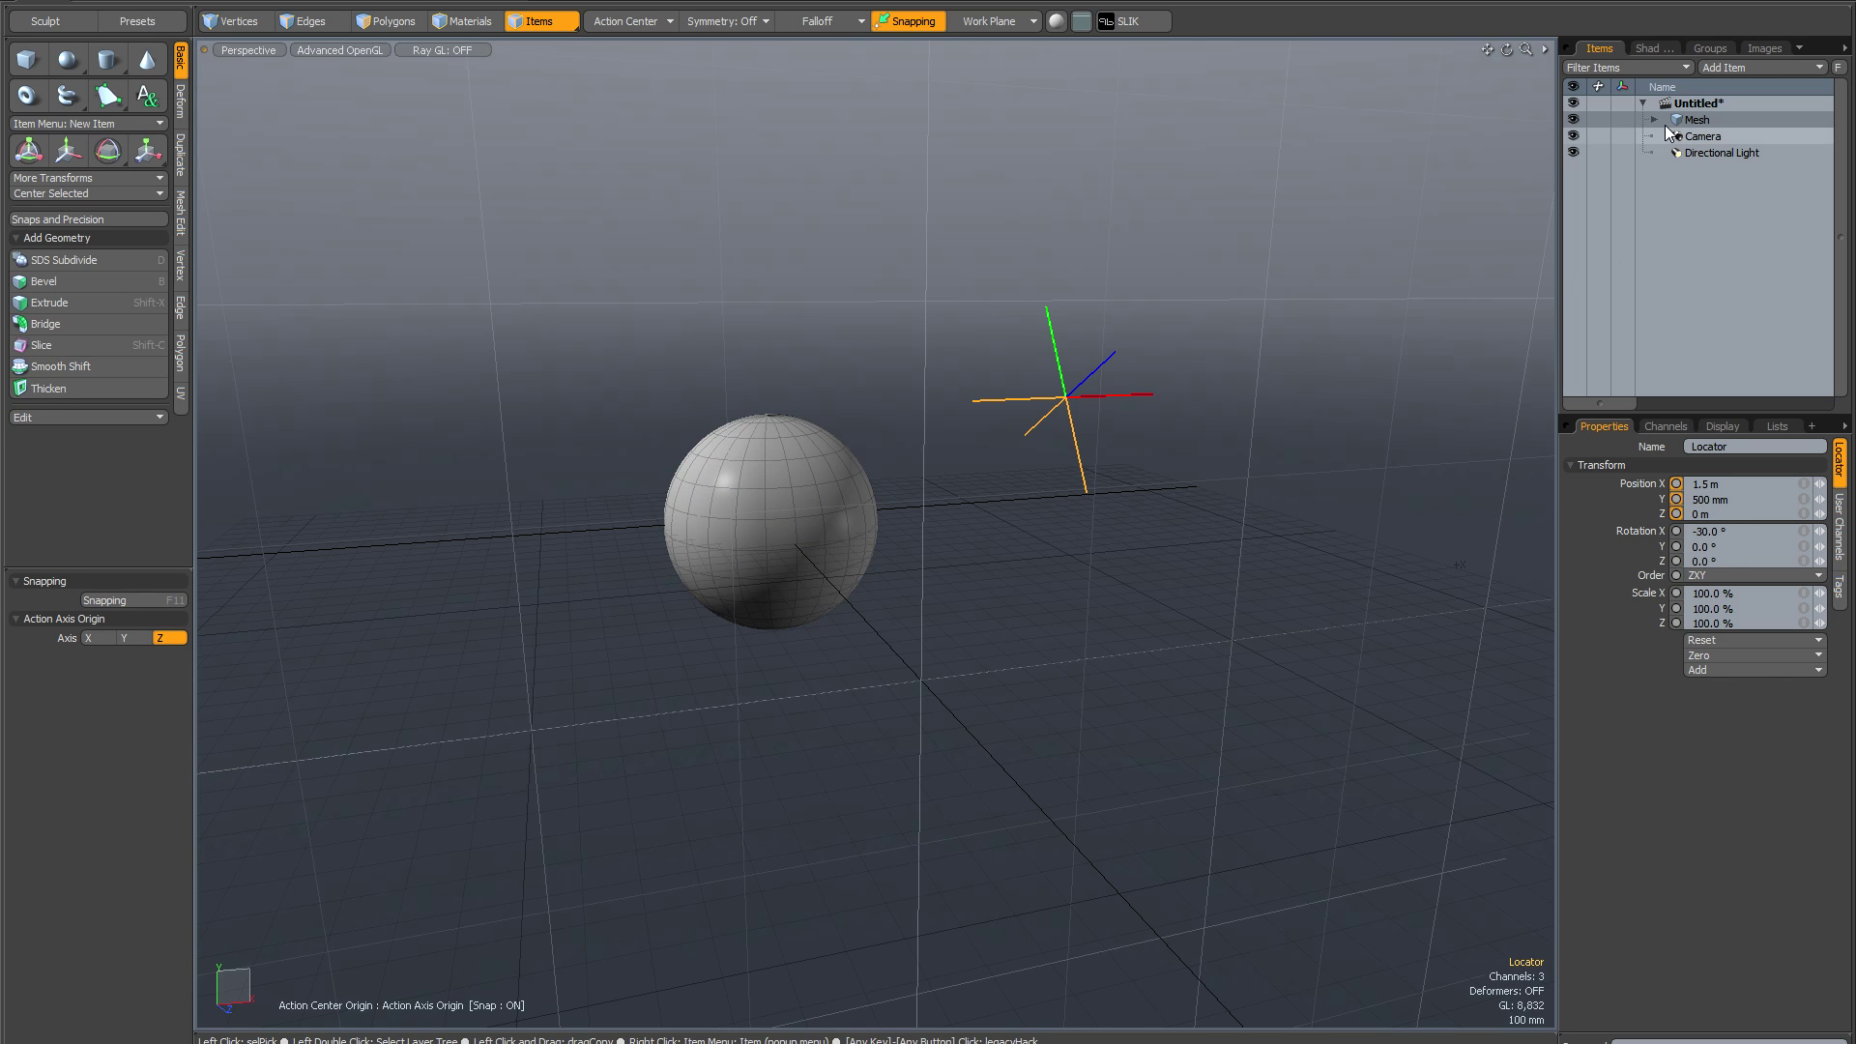
Move the Mesh item with its parented Locator 135 mm along X and undo the move
{"action": "left_click", "coordinate": [1687, 119]}
{"action": "key", "text": "w"}
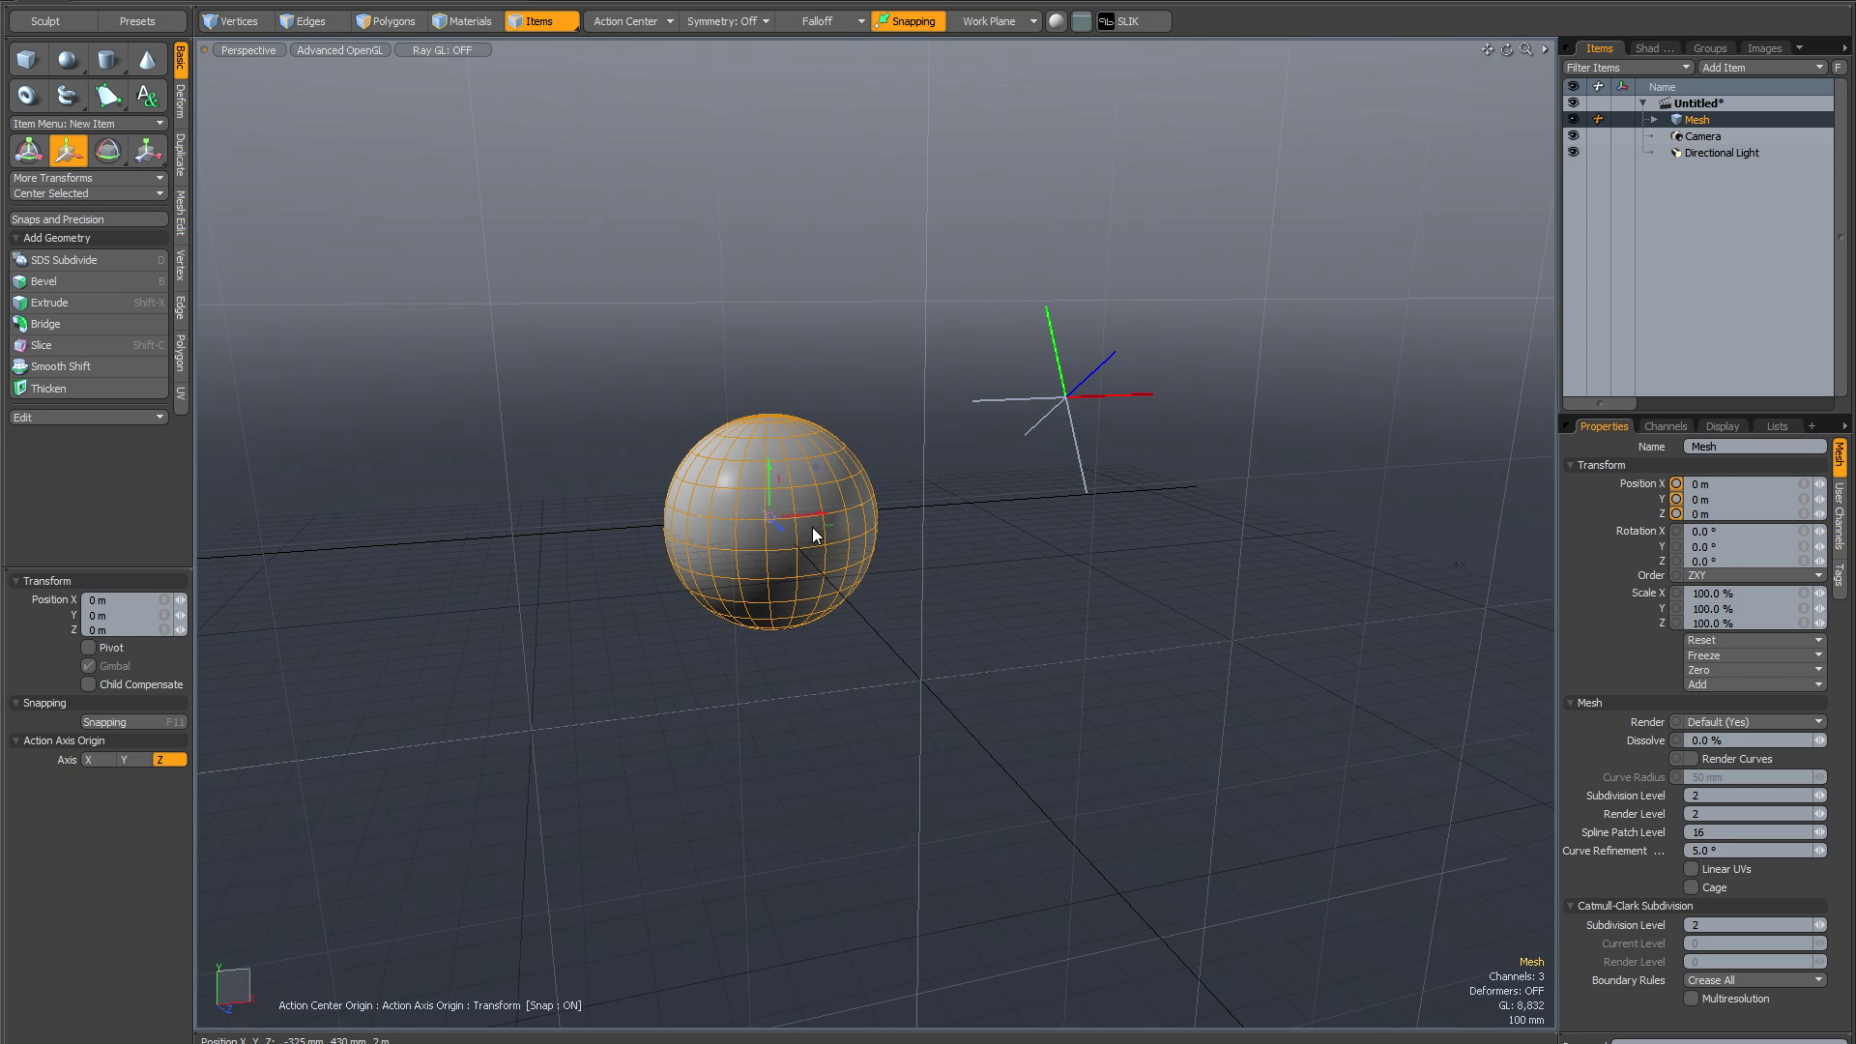
{"action": "left_click_drag", "start_coordinate": [812, 526], "coordinate": [822, 512]}
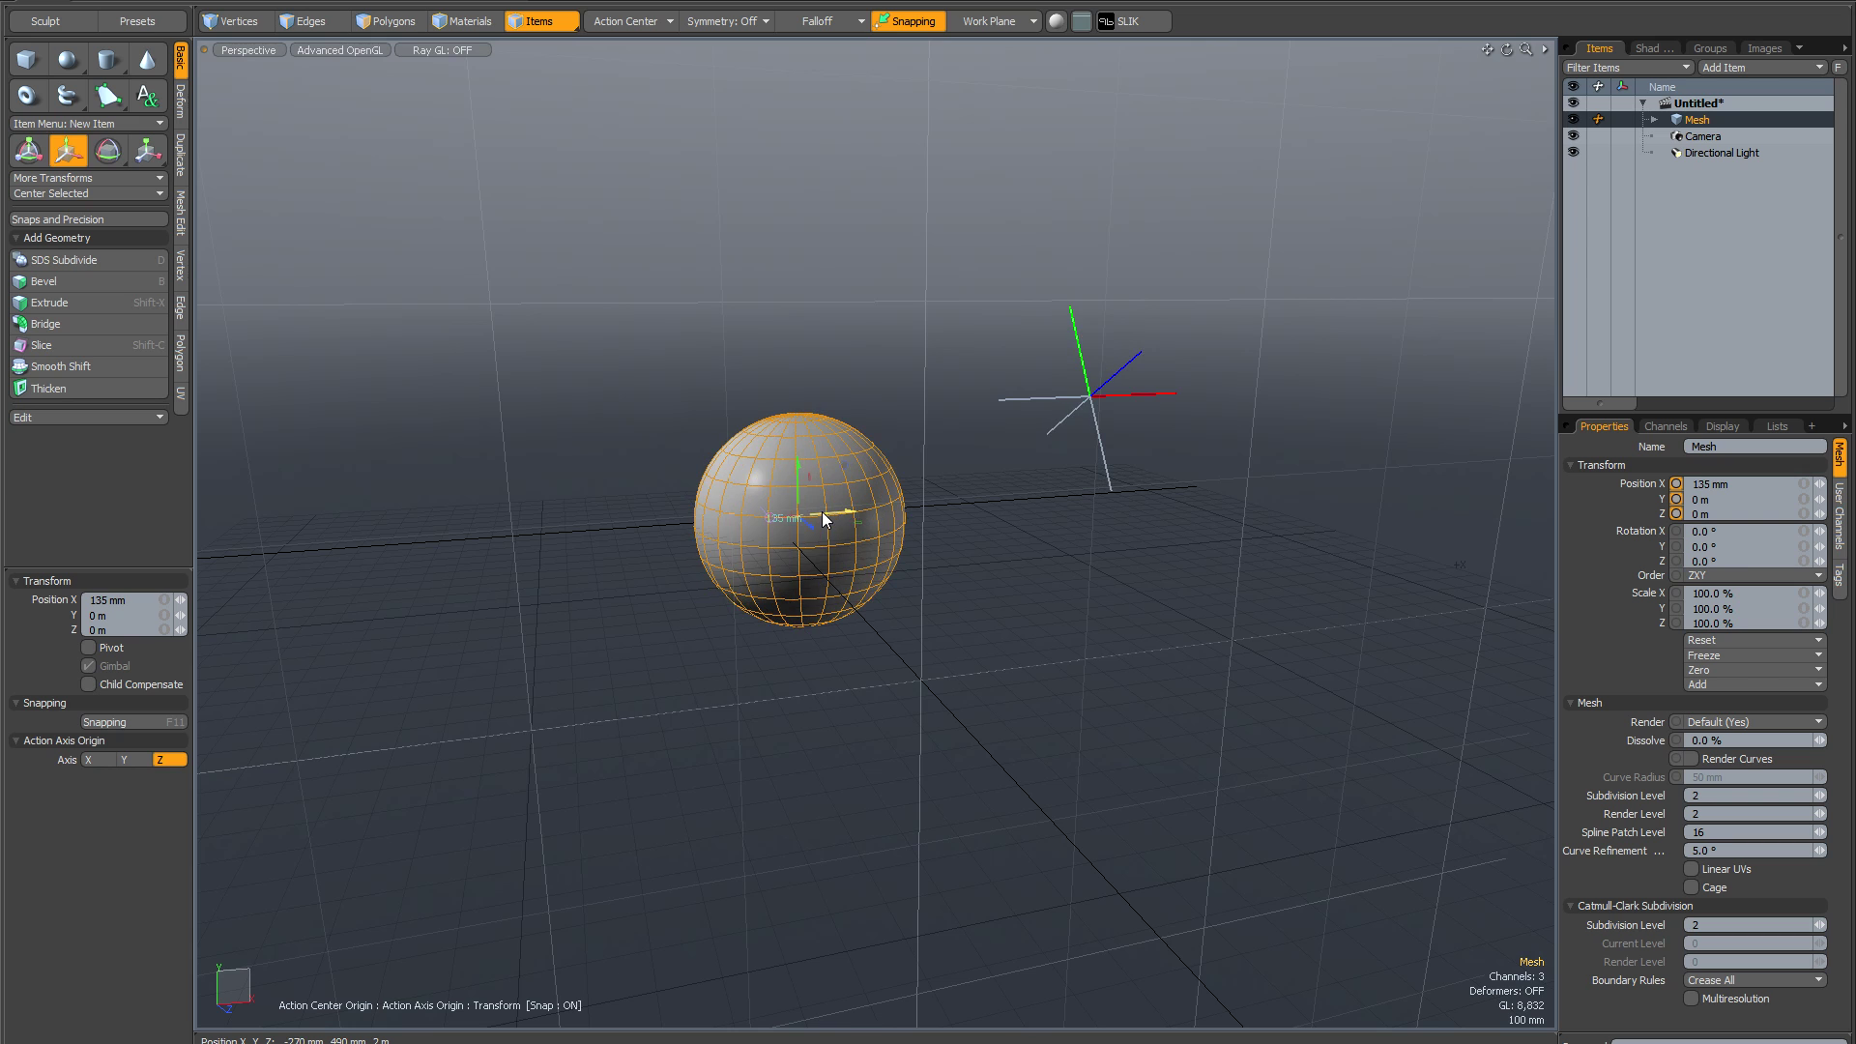
{"action": "key", "text": "ctrl+z"}
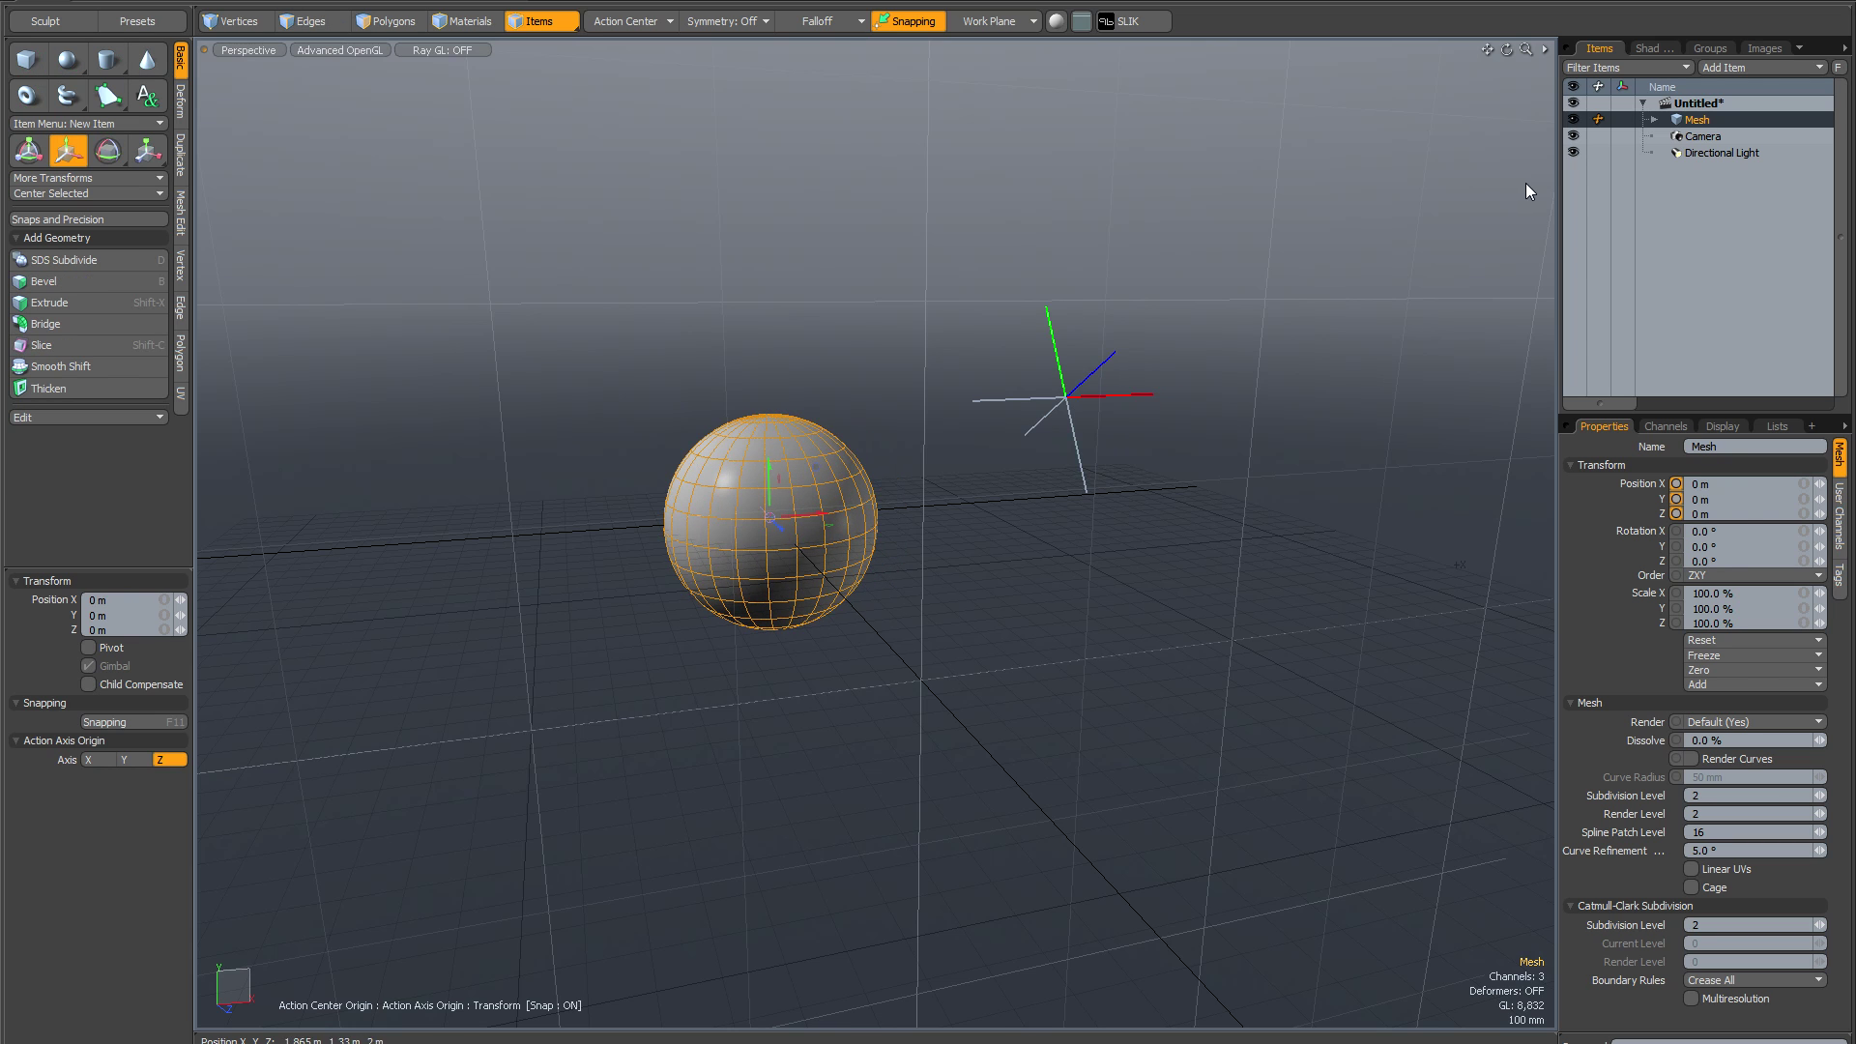
Unparent the Locator from the Mesh, placing it at the top level of the scene
{"action": "left_click", "coordinate": [1654, 119]}
{"action": "left_click", "coordinate": [1705, 136]}
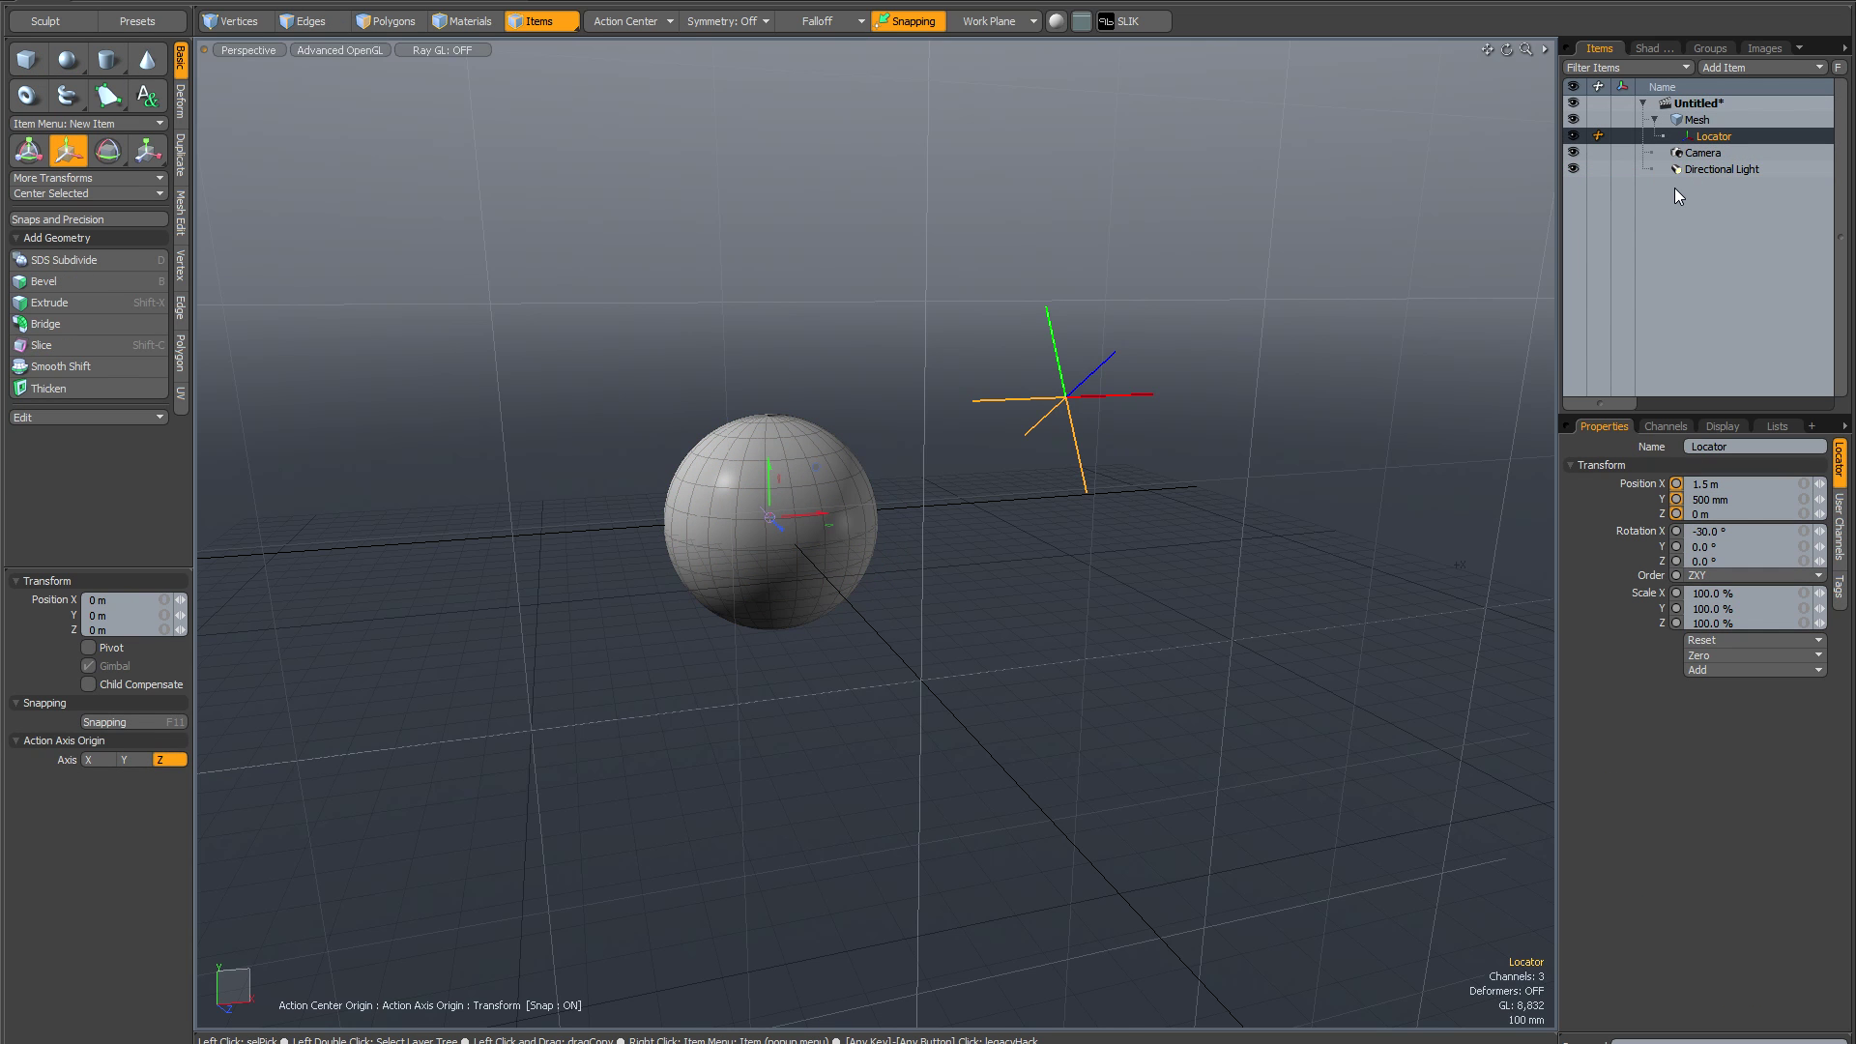
{"action": "left_click_drag", "start_coordinate": [1711, 141], "coordinate": [1704, 112]}
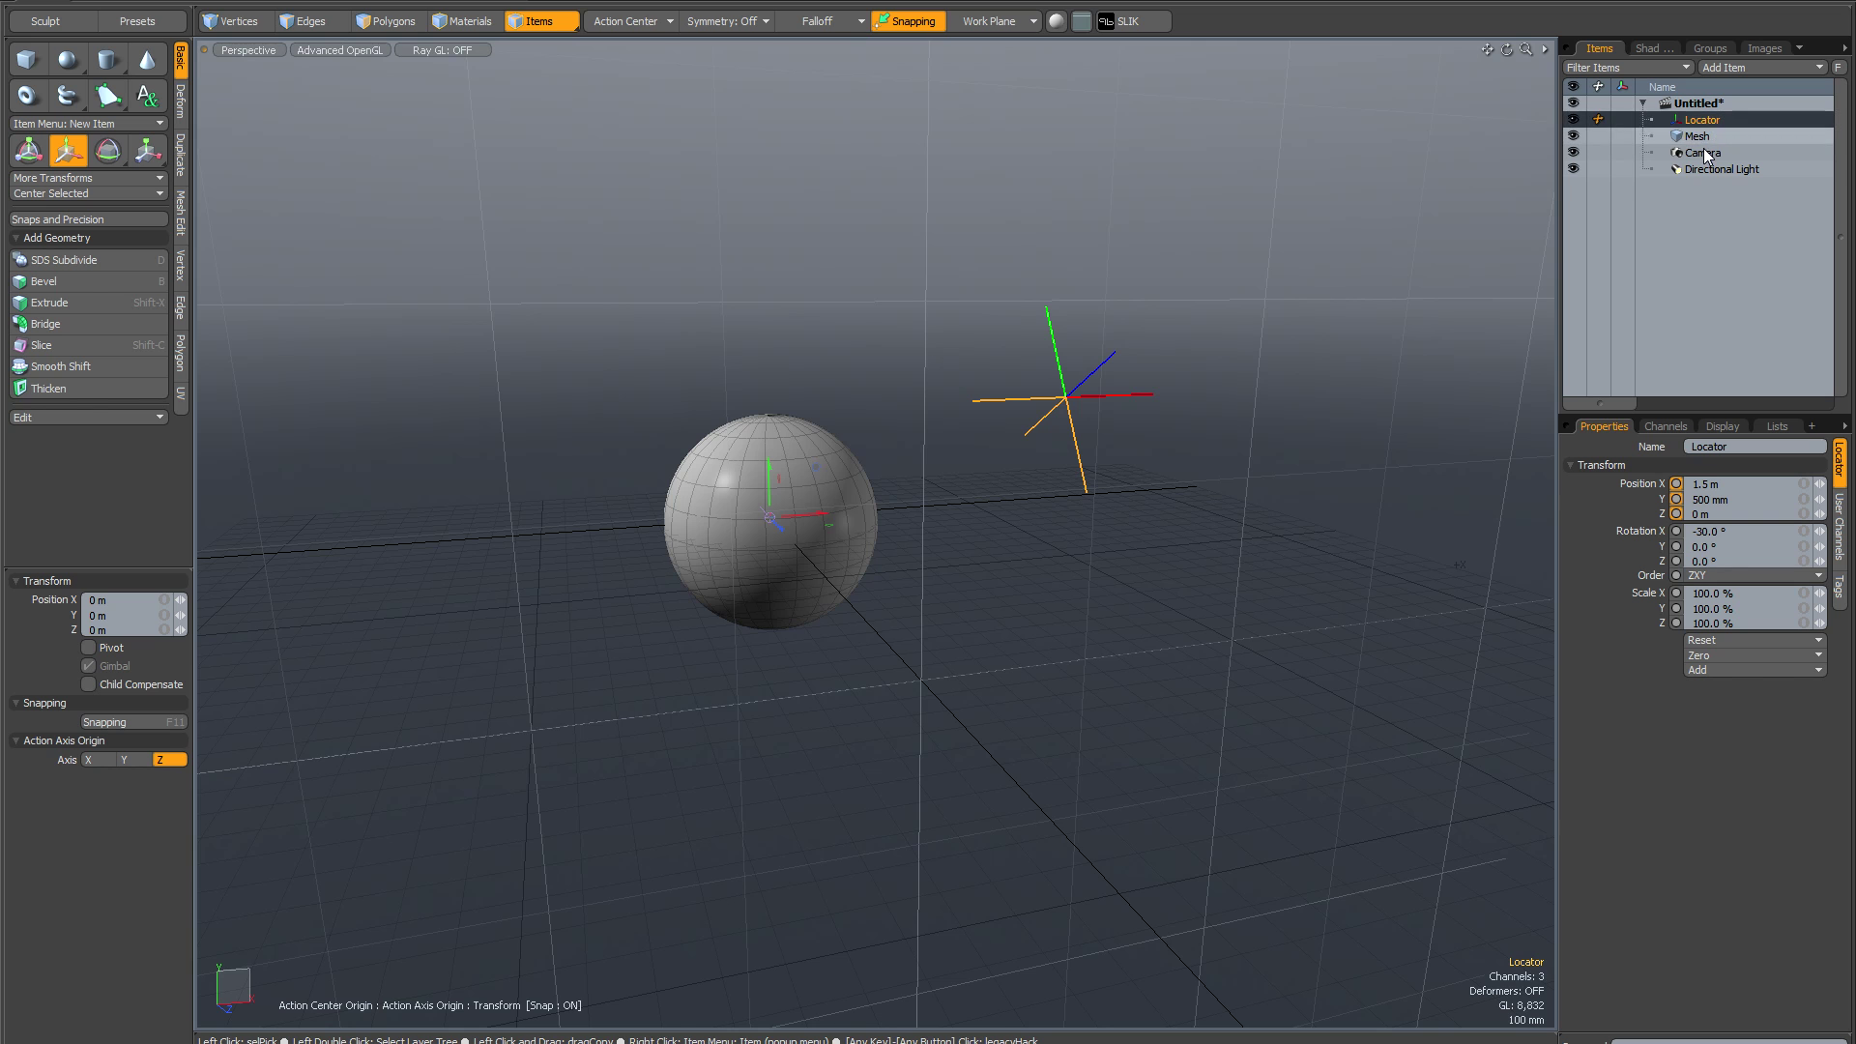
Move the unparented Mesh item to about -20 mm on the X axis
{"action": "left_click_drag", "start_coordinate": [1092, 374], "coordinate": [1161, 377], "text": "alt"}
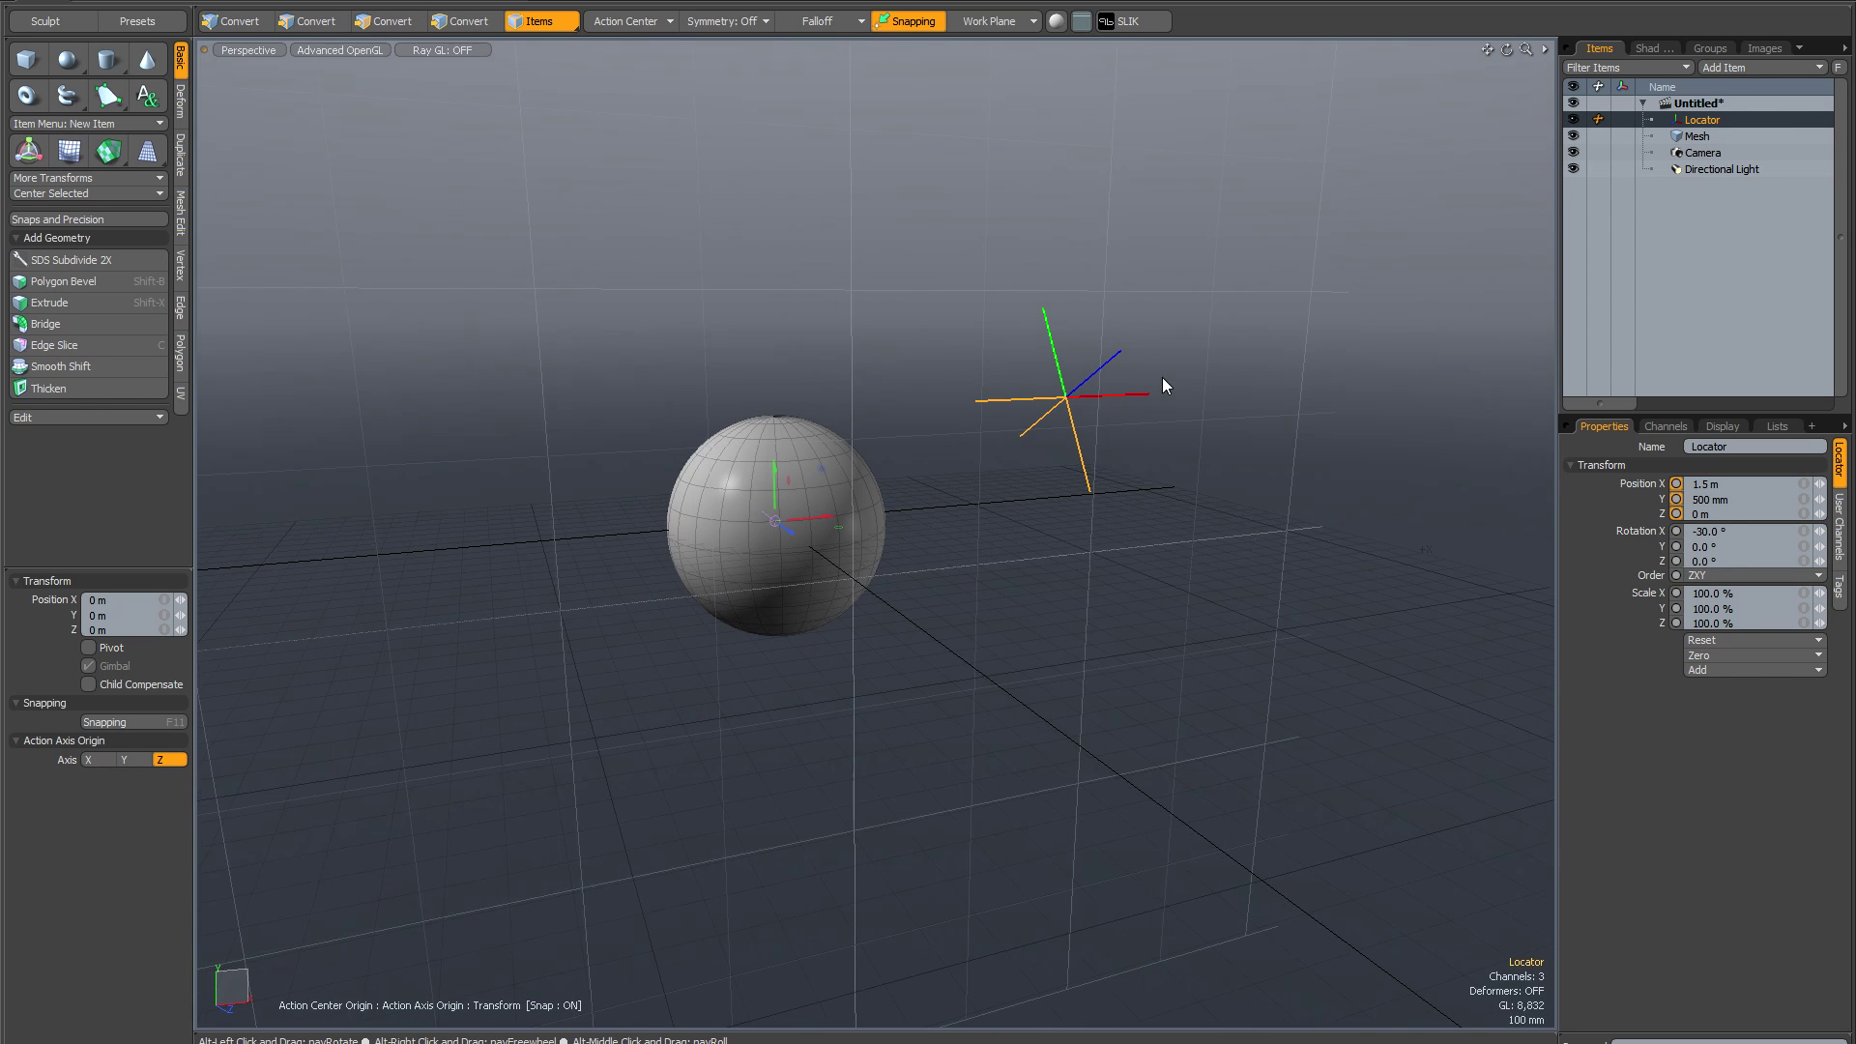
{"action": "left_click", "coordinate": [1696, 136]}
{"action": "left_click_drag", "start_coordinate": [815, 520], "coordinate": [878, 652]}
{"action": "key", "text": "w"}
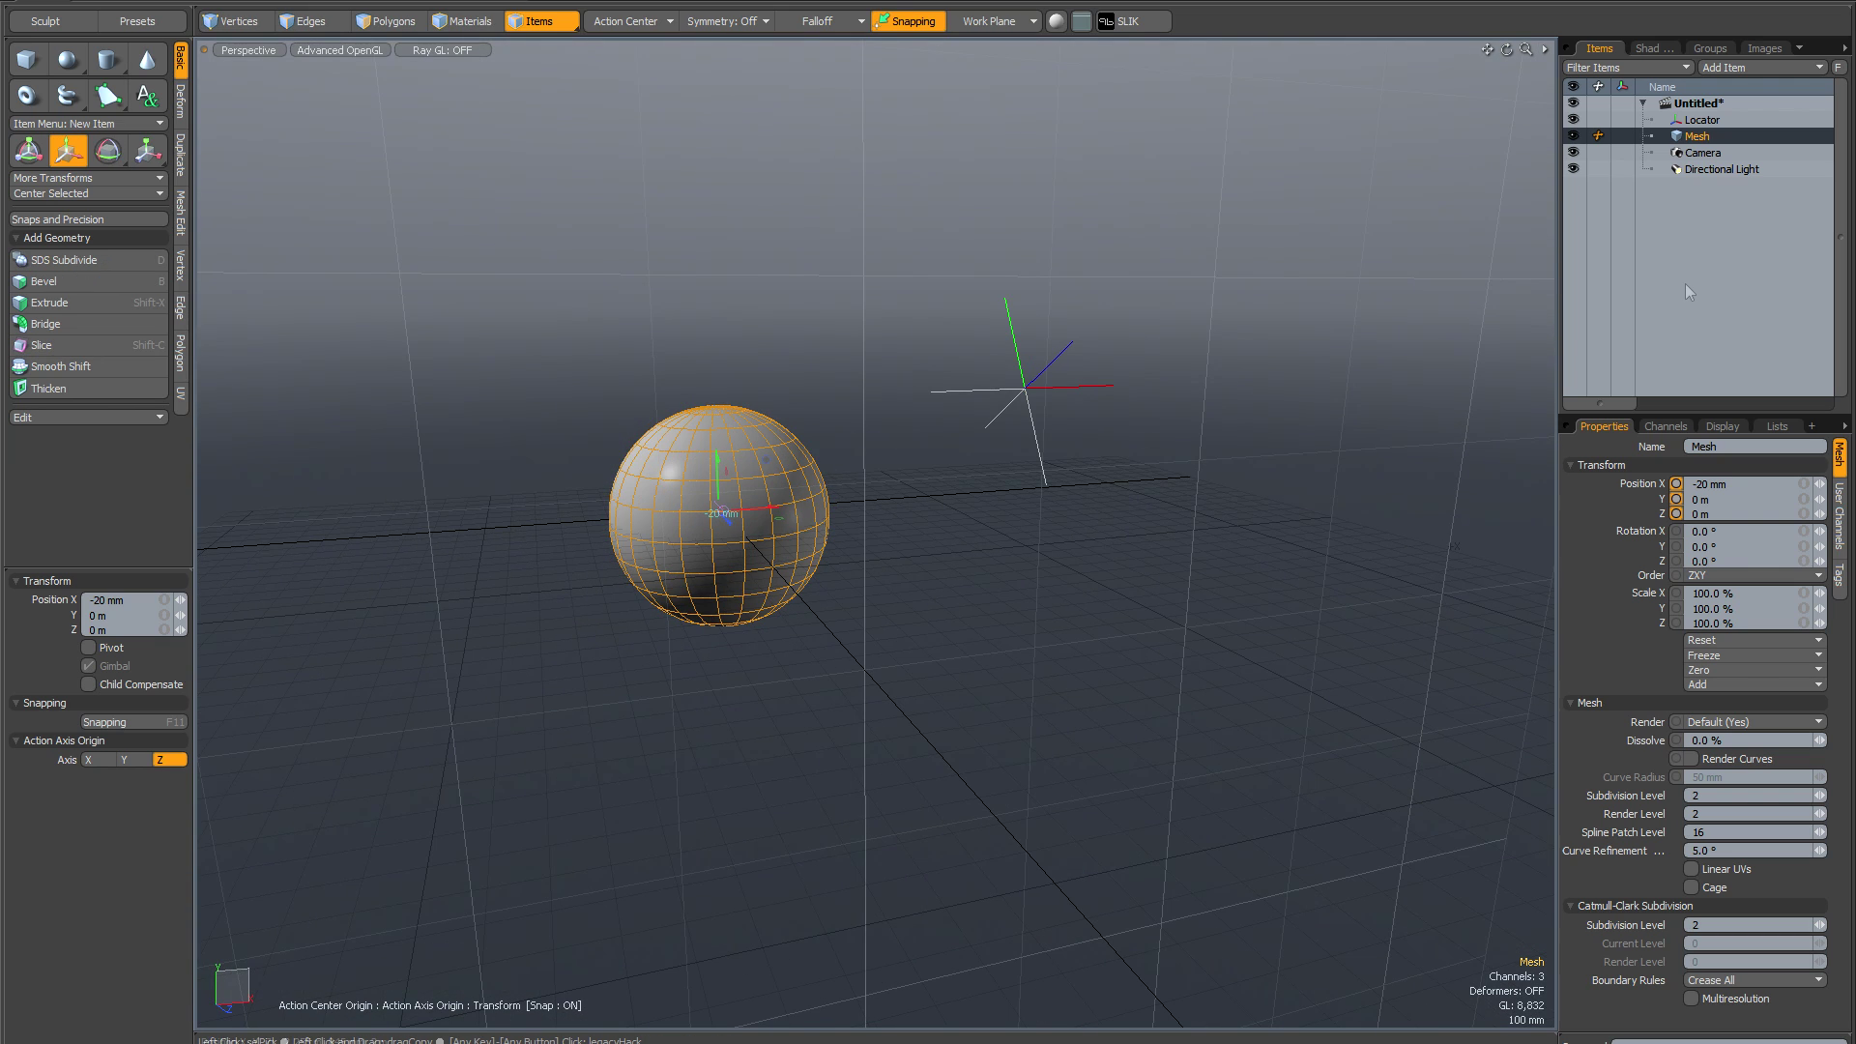